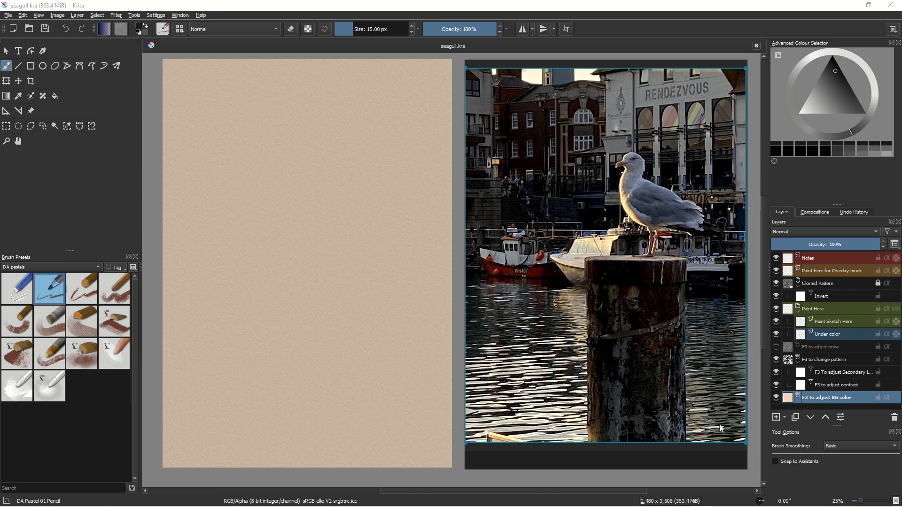
- Widen the reference window beside the canvas slightly, and reposition and shrink the seagull photo inside it
drag(743, 442, 748, 397)
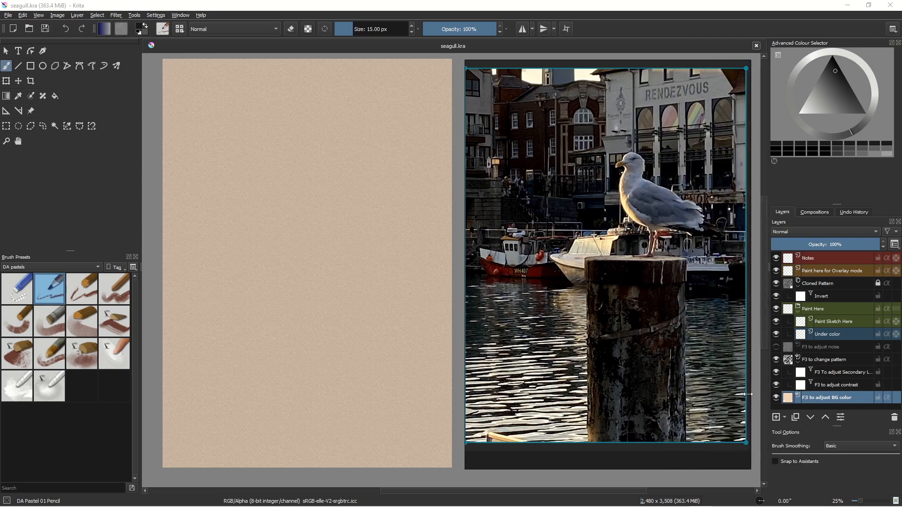
drag(745, 442, 834, 505)
drag(899, 506, 807, 430)
drag(655, 329, 516, 171)
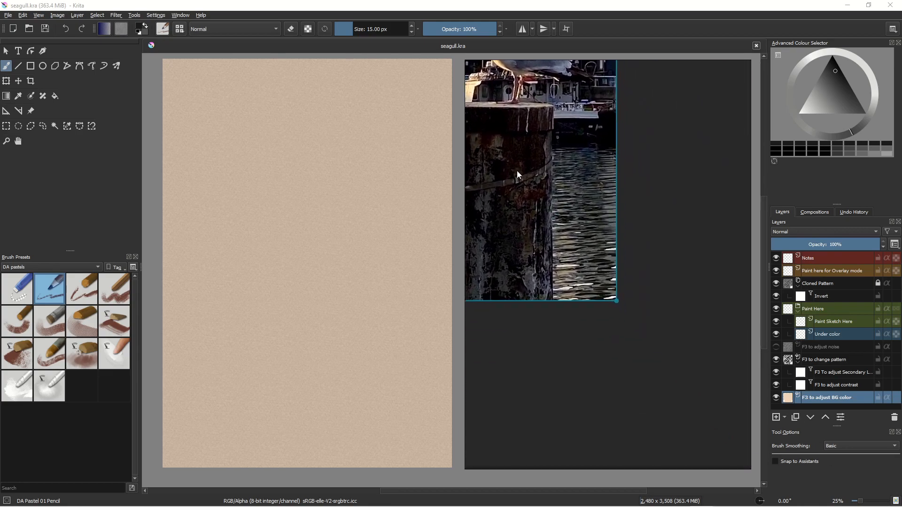
mouse_move(621, 302)
mouse_down()
mouse_move(765, 483)
mouse_move(615, 295)
mouse_up()
drag(520, 181, 660, 337)
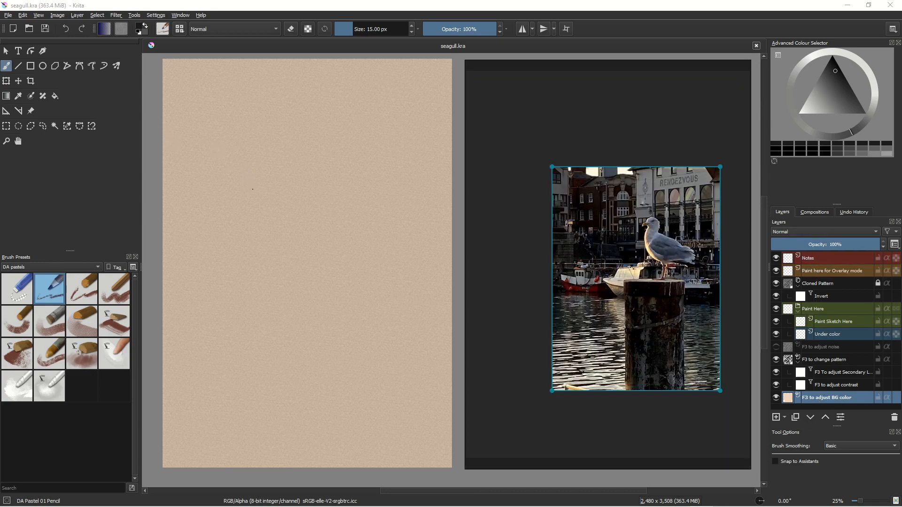
- Fit the blank canvas beside the reference window and enlarge the seagull photo to fill that window
drag(238, 236, 538, 126)
drag(387, 188, 310, 236)
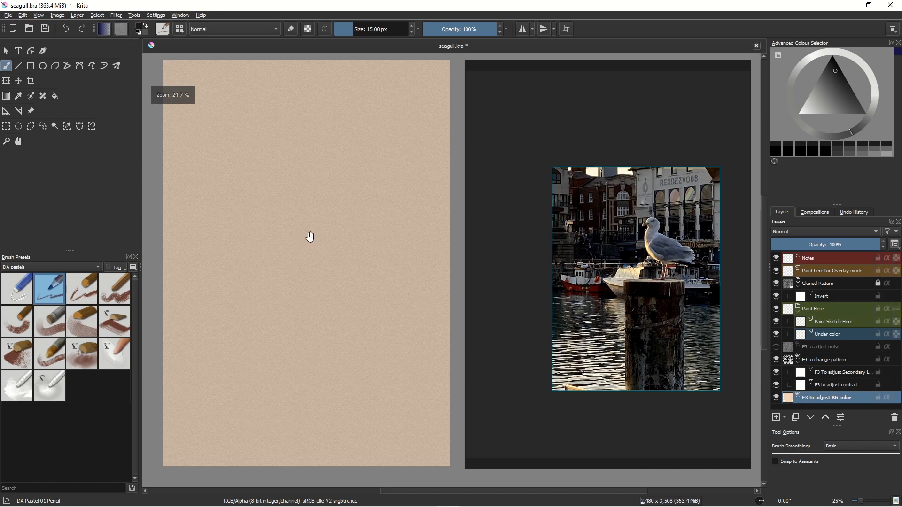
scroll(609, 251, up, 2)
double_click(607, 253)
scroll(606, 244, down, 1)
mouse_move(584, 214)
mouse_down()
mouse_move(624, 246)
mouse_move(581, 203)
mouse_move(588, 215)
mouse_up()
scroll(588, 216, up, 3)
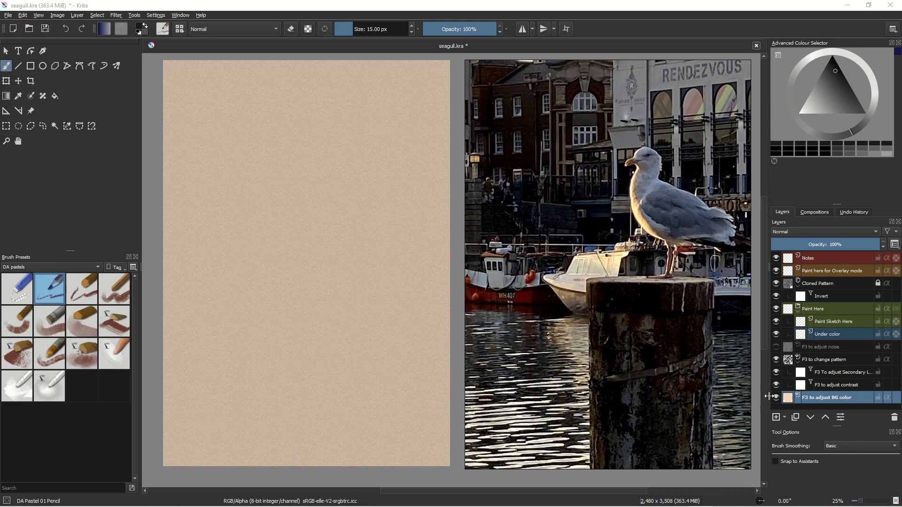
- Set the colour of the "F3 to adjust BG color" fill layer to teal #01b788
click(824, 403)
mouse_move(816, 403)
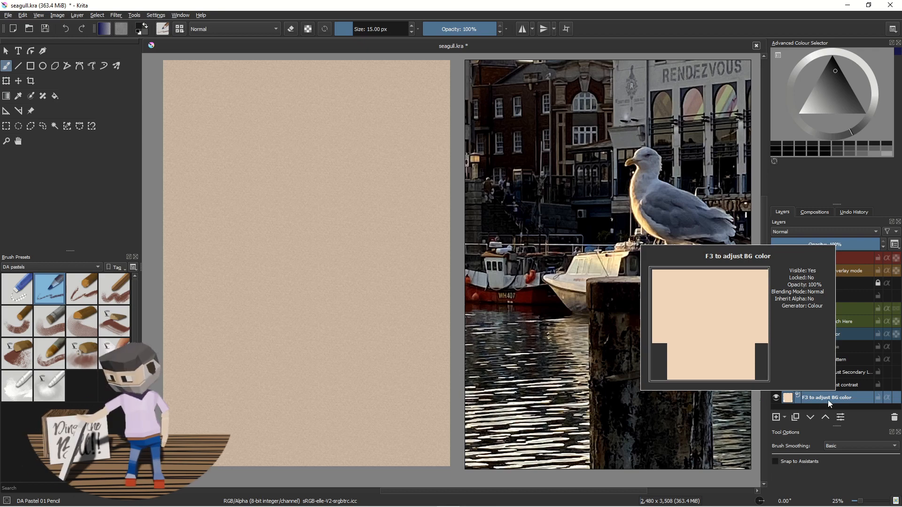
key(F3)
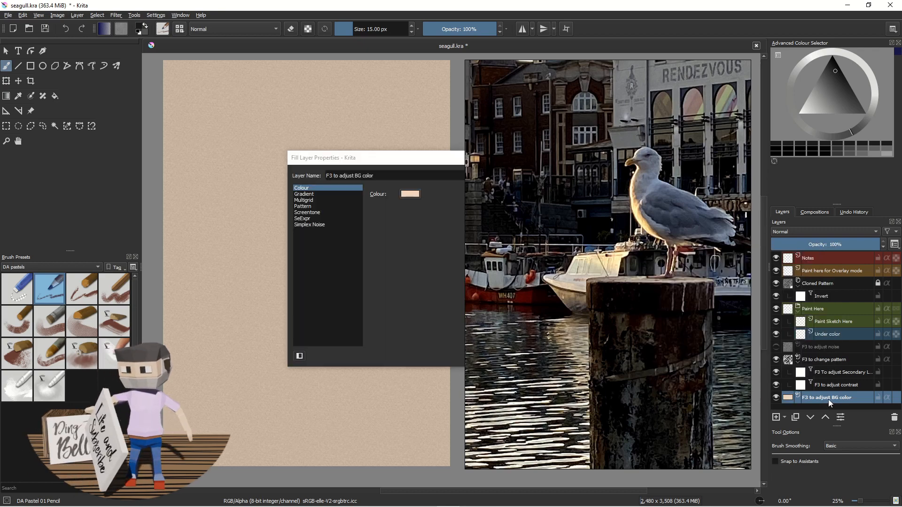
click(413, 194)
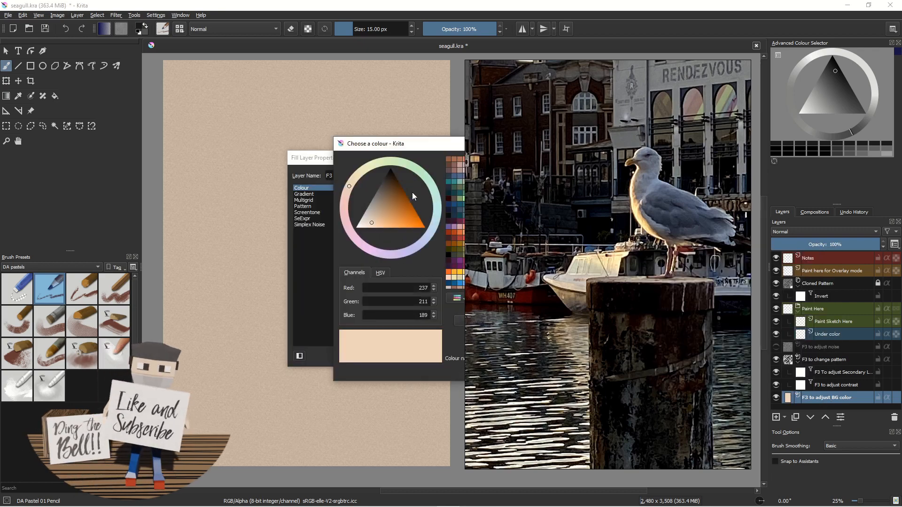
drag(424, 144, 285, 101)
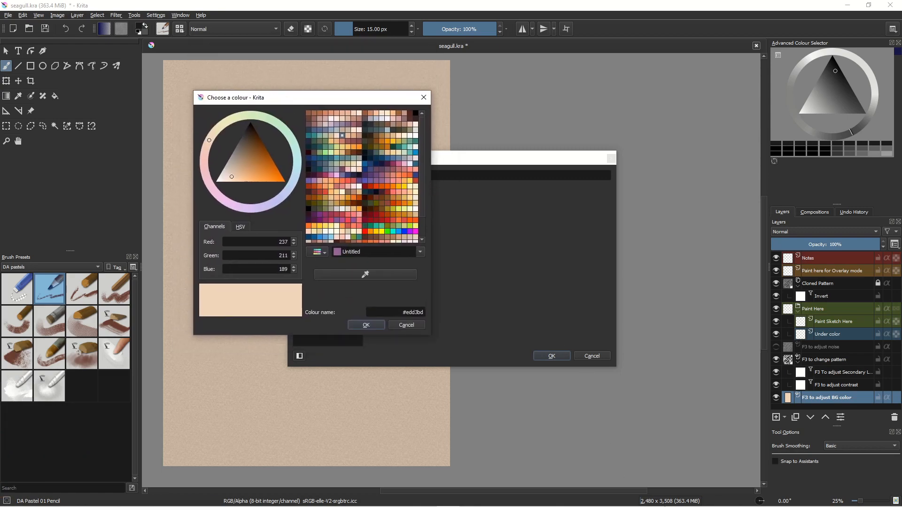
click(699, 497)
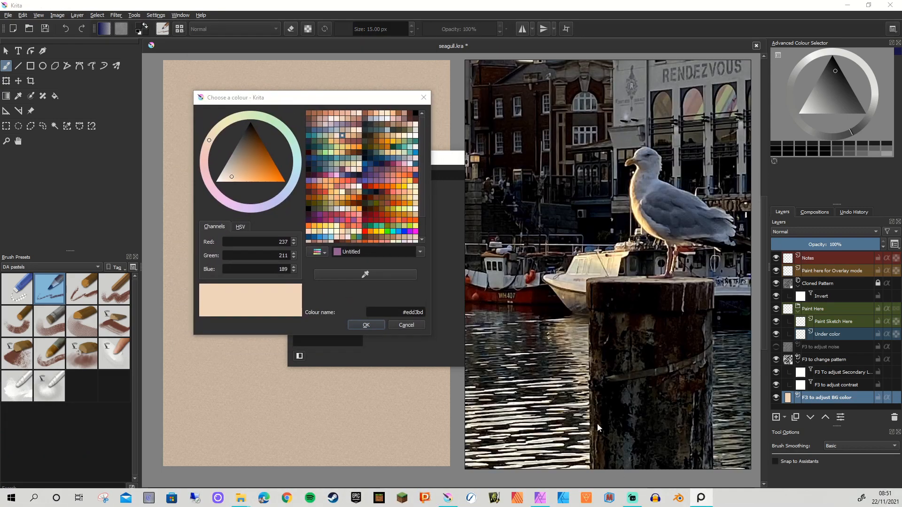
drag(341, 93, 387, 95)
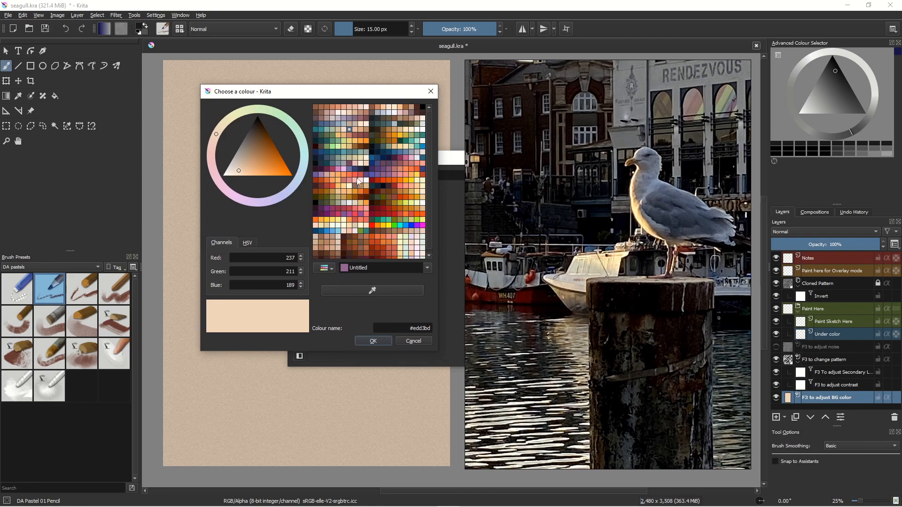
click(412, 141)
mouse_move(259, 159)
mouse_down()
mouse_move(283, 168)
mouse_move(275, 151)
mouse_move(281, 159)
mouse_up()
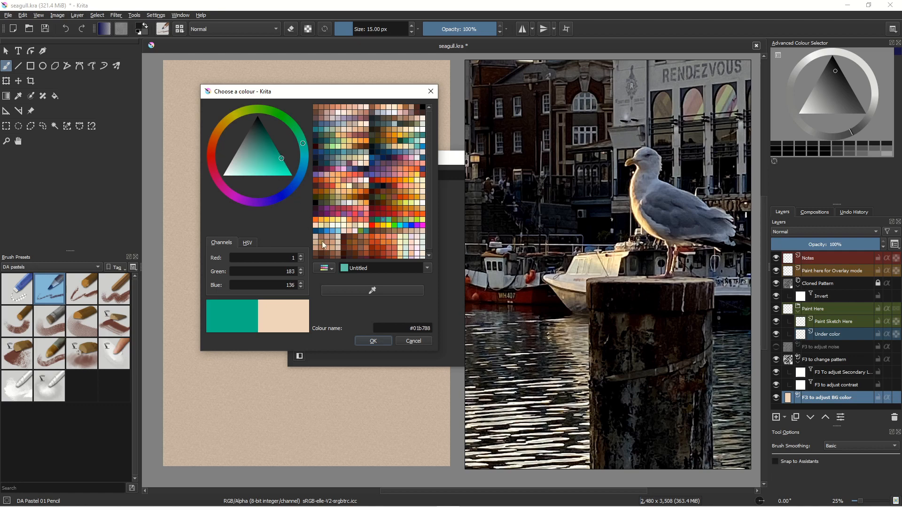
click(374, 341)
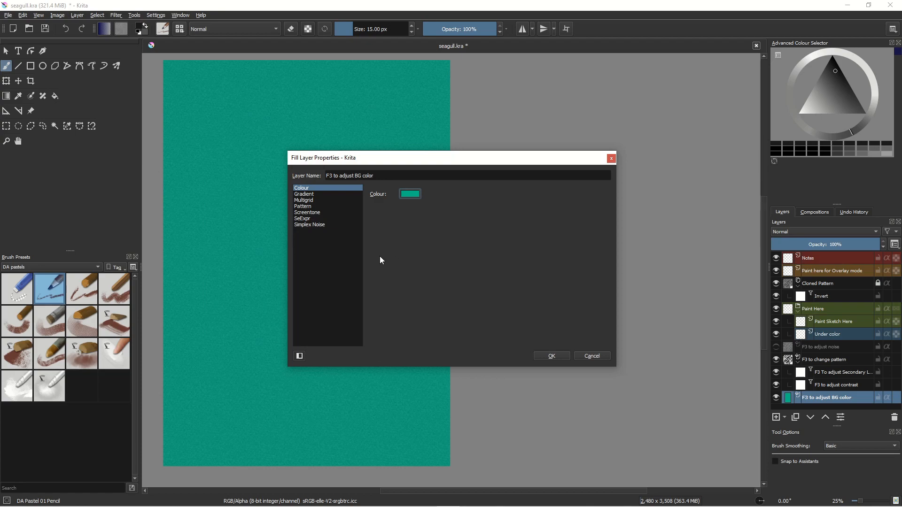
click(565, 357)
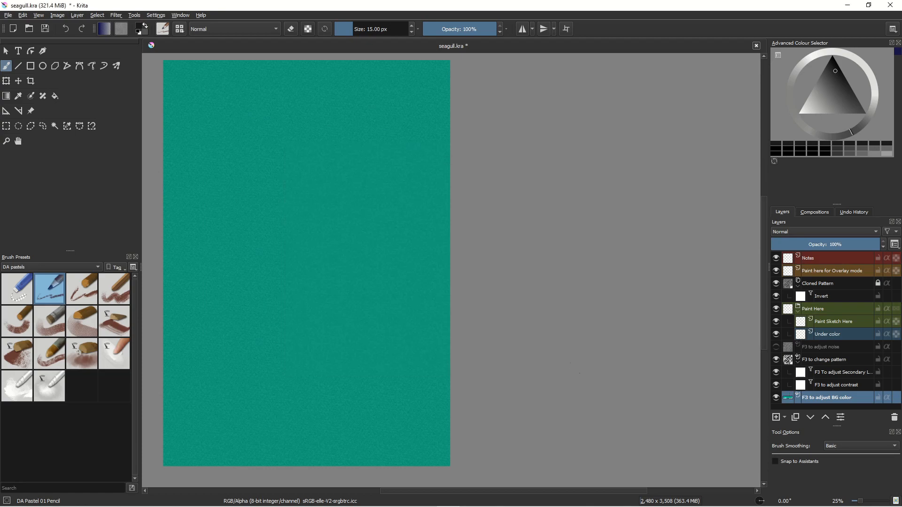
- Bring the reference window back to the front and rescale the seagull photo to show nearly the whole picture
click(701, 499)
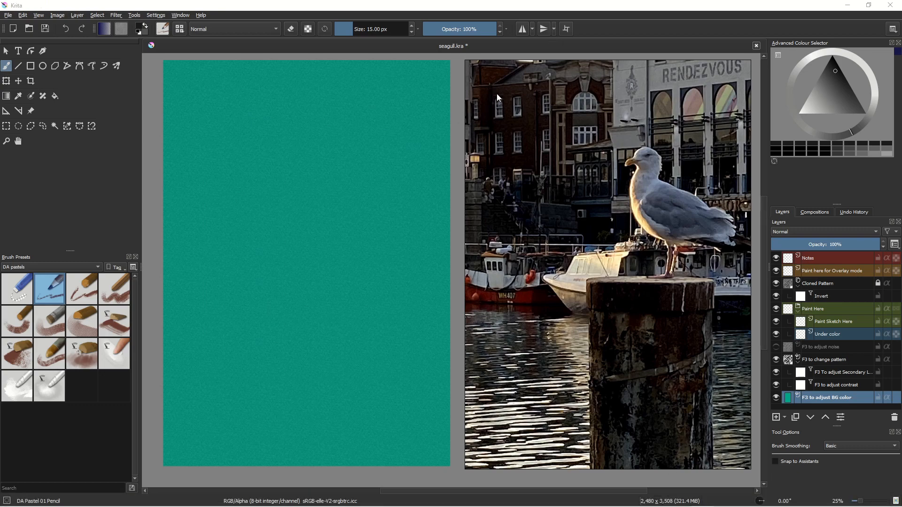
mouse_move(507, 85)
mouse_down()
mouse_move(523, 121)
mouse_move(520, 99)
mouse_move(562, 111)
mouse_move(494, 73)
mouse_move(499, 45)
mouse_move(503, 69)
mouse_up()
scroll(515, 96, down, 3)
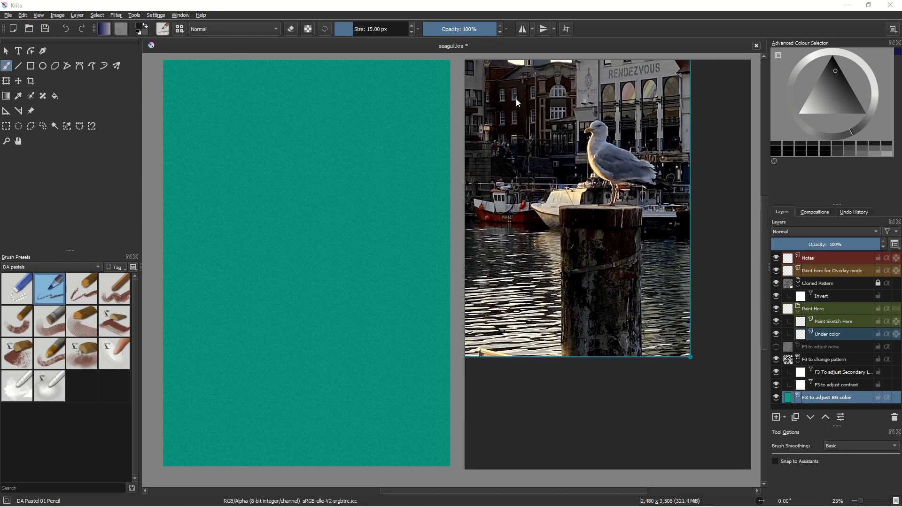
scroll(514, 98, up, 3)
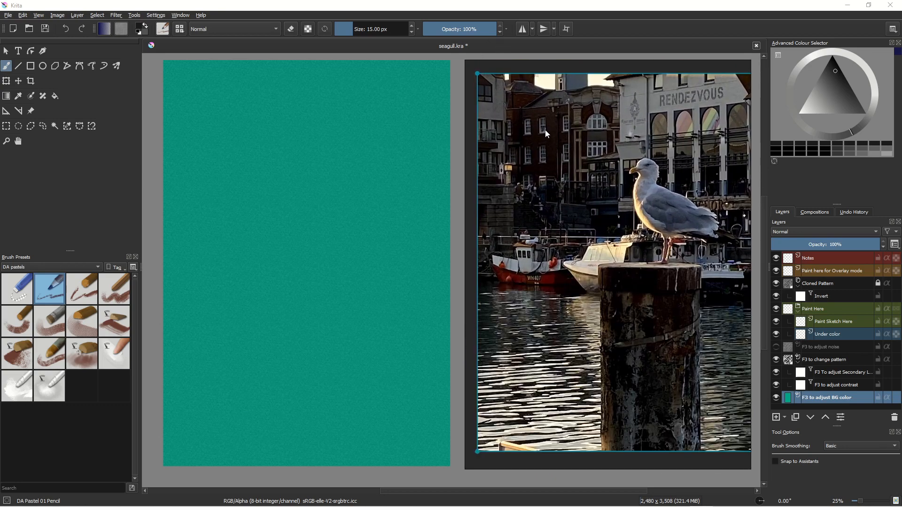
drag(539, 129, 537, 128)
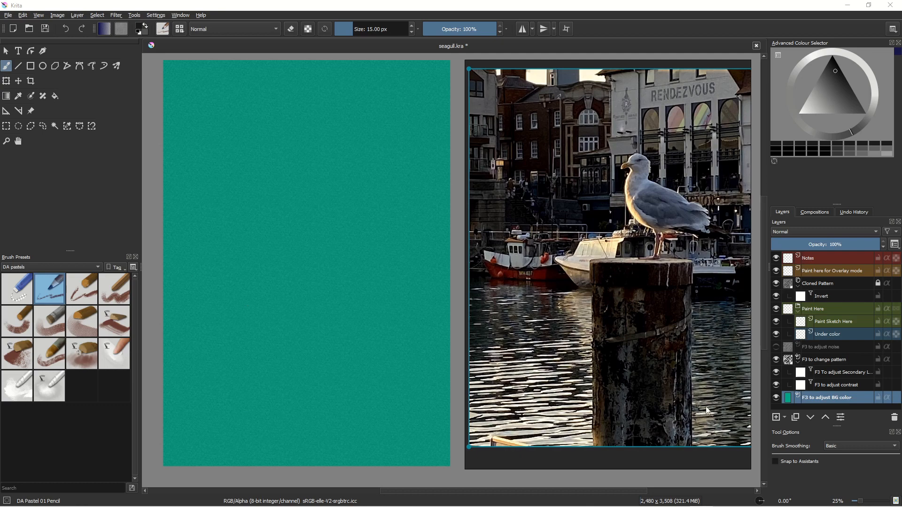
- Make the Under color layer active and choose a very dark blue as the paint colour
click(837, 336)
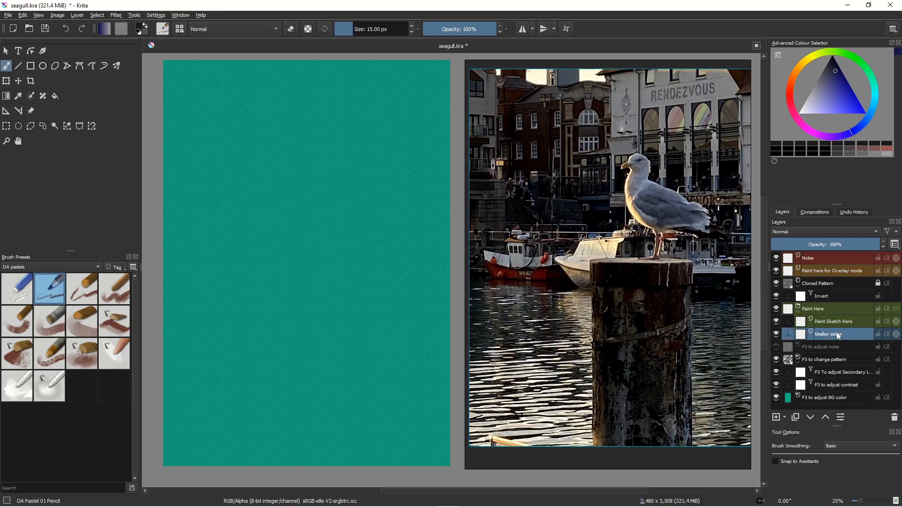
click(853, 397)
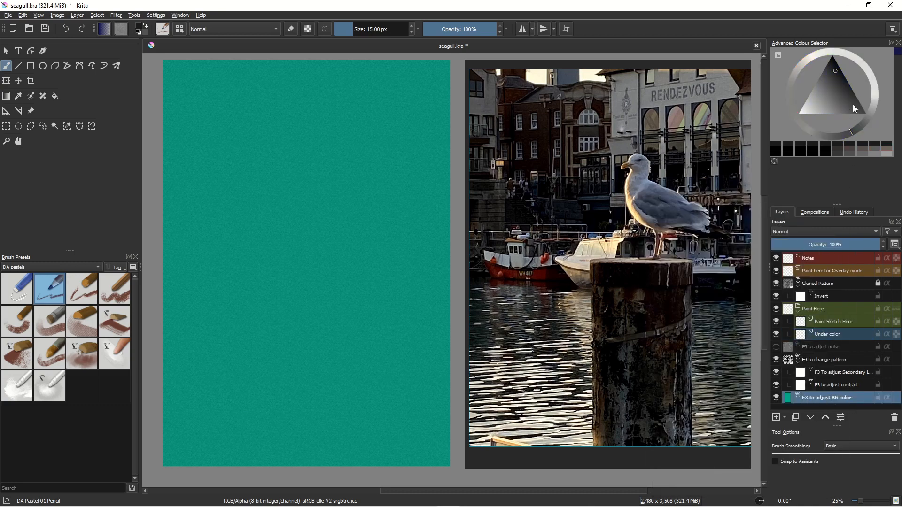
click(833, 334)
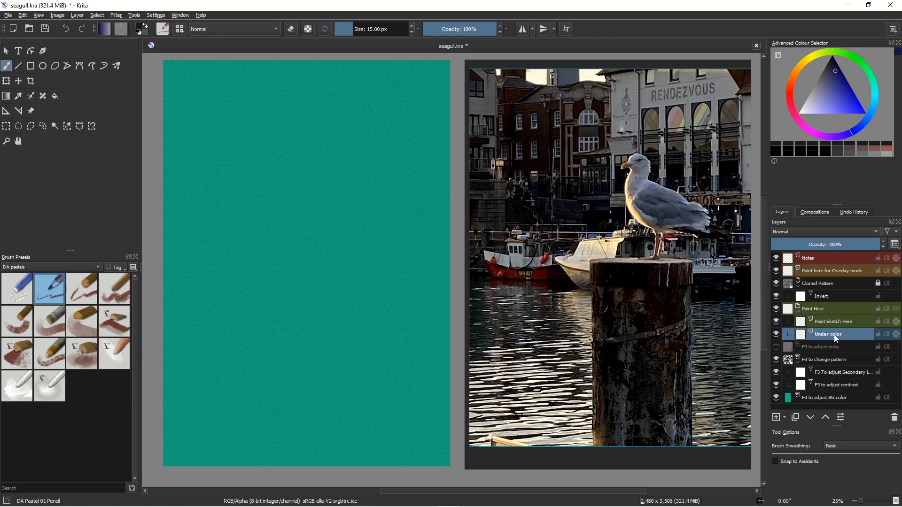
mouse_move(835, 334)
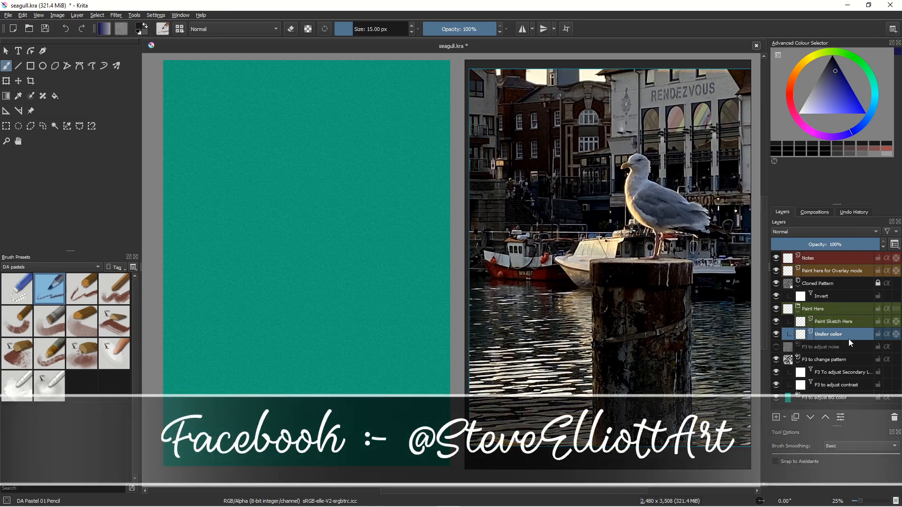
drag(834, 73, 832, 66)
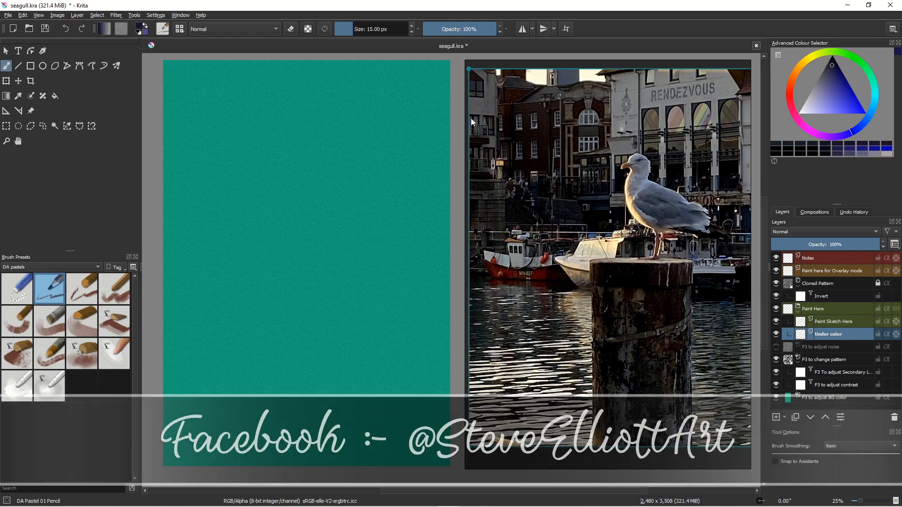
- Scribble a small test loop on the upper part of the canvas with the pastel pencil, enlarging the brush to 44 px
drag(332, 169, 340, 173)
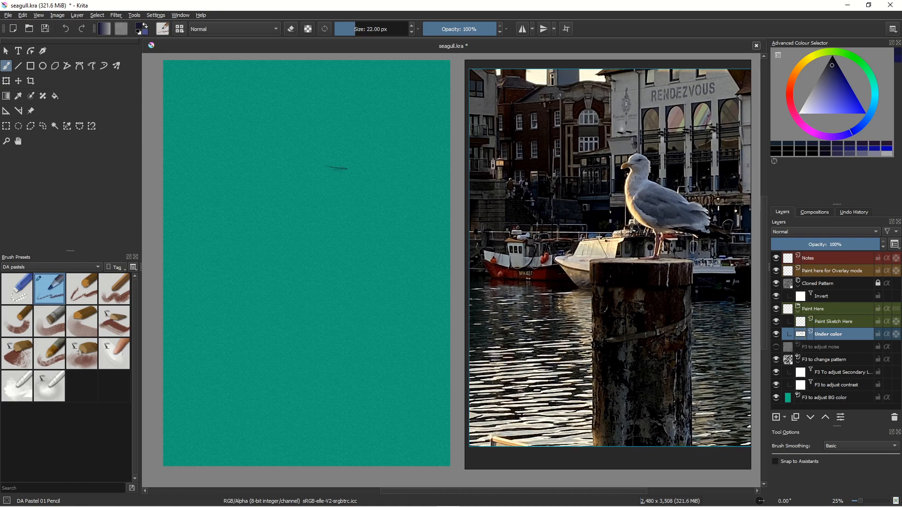
drag(339, 164, 352, 181)
drag(345, 171, 334, 185)
mouse_move(342, 168)
mouse_down()
mouse_move(353, 184)
mouse_move(326, 186)
mouse_move(318, 164)
mouse_up()
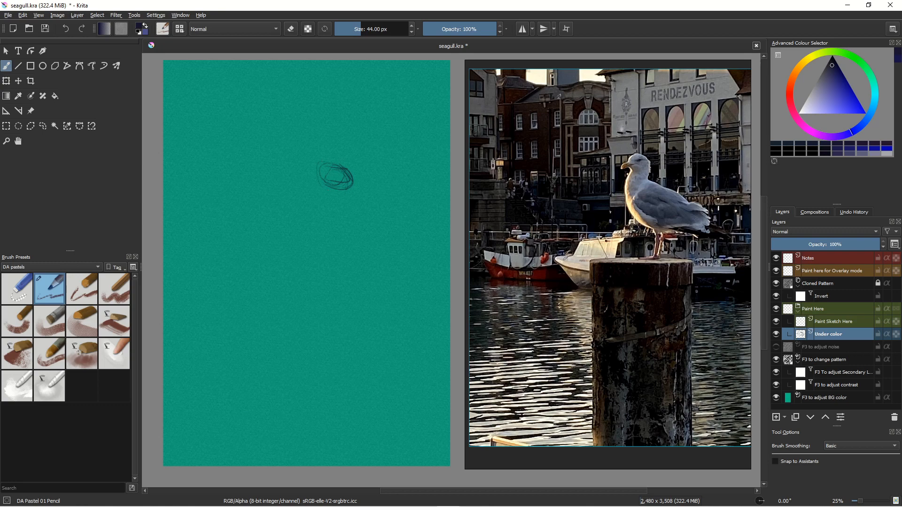
- Undo all the test pencil strokes on the Under color layer
key(ctrl+z)
key(ctrl+z)
key(ctrl+z)
key(ctrl+z)
key(ctrl+z)
key(ctrl+z)
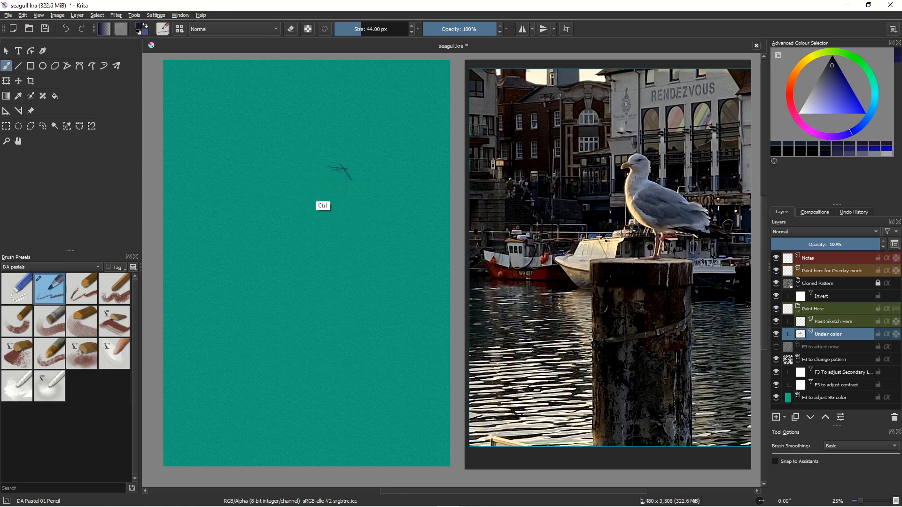
key(ctrl+z)
- Sketch a small angular seagull outline with a perch line beneath it, right of the canvas centre
drag(341, 254, 401, 256)
drag(328, 211, 355, 243)
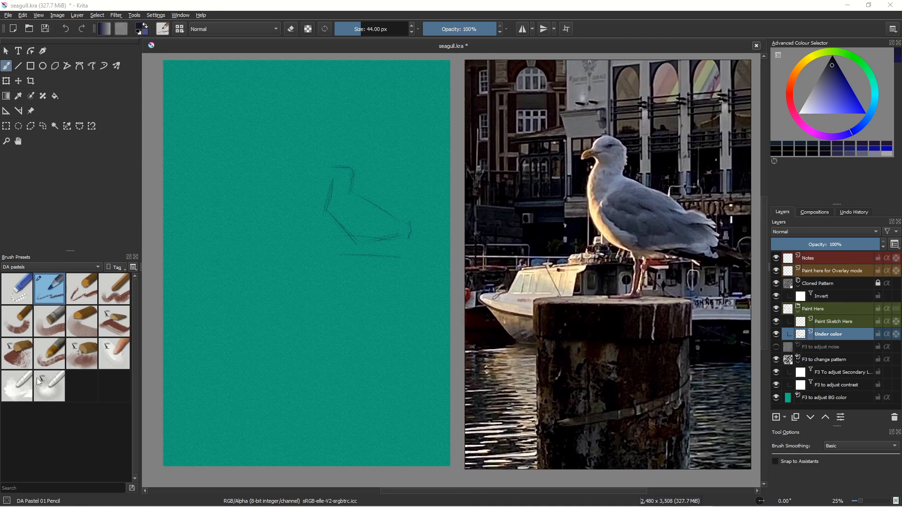
- Erase the whole small seagull outline with the Eraser Small brush enlarged to 90 px
click(19, 292)
right_click(315, 152)
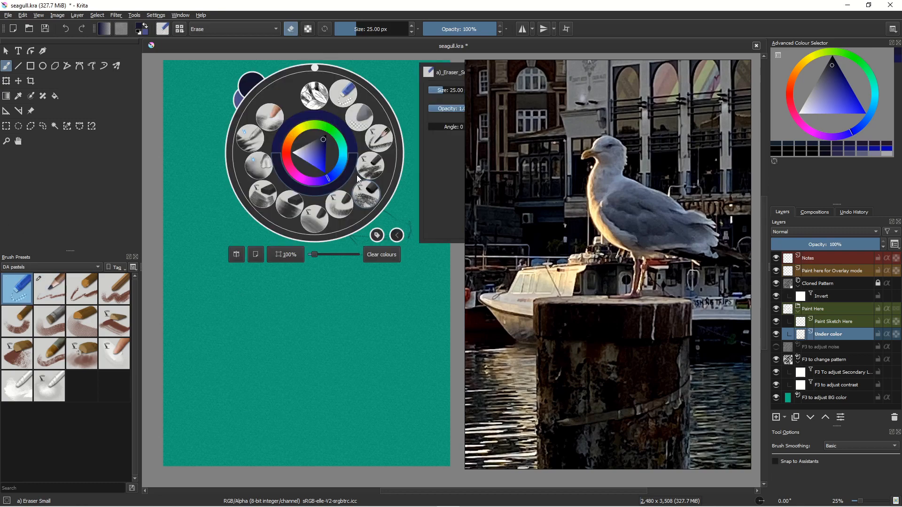
key(])
click(304, 257)
key(])
key(])
key(])
key(])
key(])
key(])
key(])
key(])
key(])
key(])
key(])
key(])
key(])
key(])
key(])
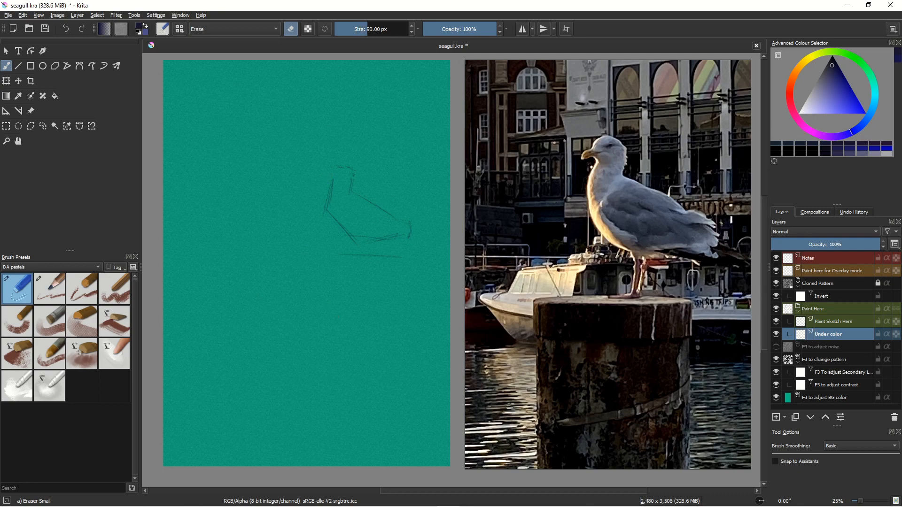
click(356, 194)
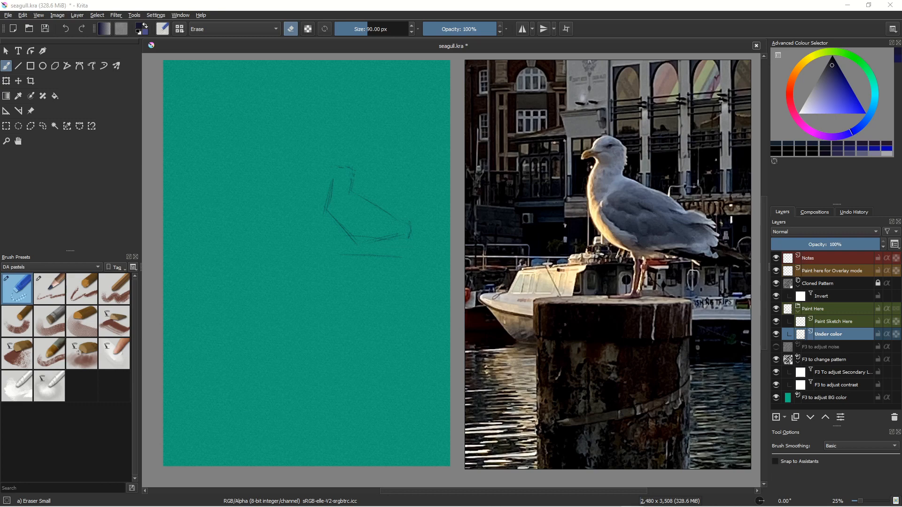
mouse_move(331, 168)
mouse_down()
mouse_move(378, 180)
mouse_move(315, 164)
mouse_move(408, 233)
mouse_move(318, 192)
mouse_move(360, 249)
mouse_up()
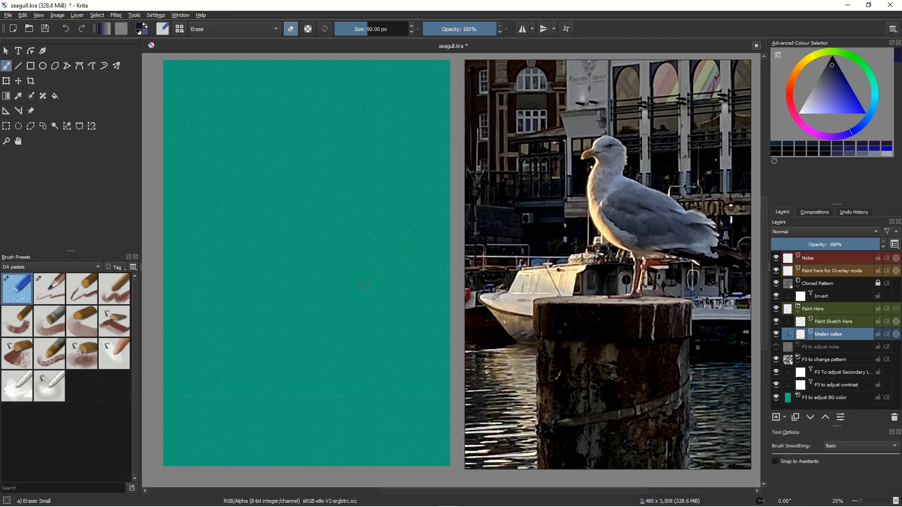
- Mark the seagull's perch line and a vertical head guide with the 44 px DA Pastel 01 Pencil, erasing the misplaced head-top mark
click(45, 281)
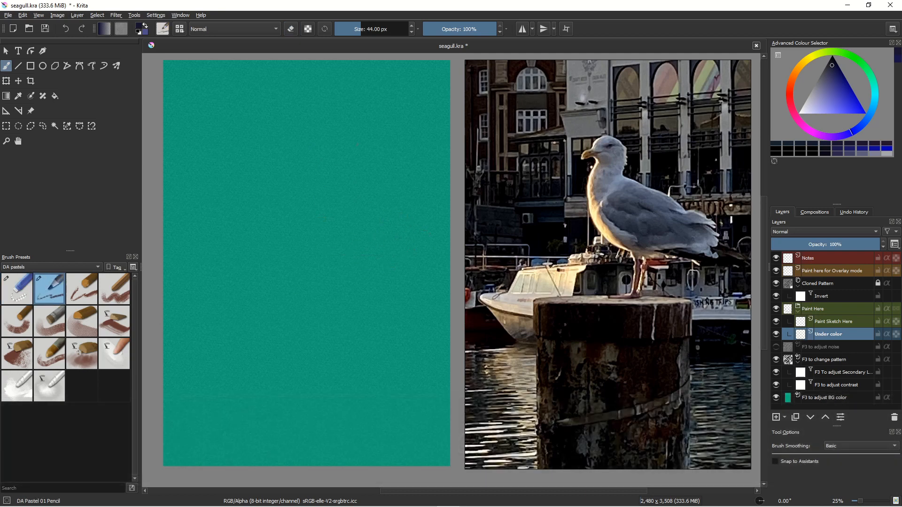
drag(332, 147, 368, 146)
drag(339, 287, 404, 290)
drag(305, 81, 306, 181)
key(e)
mouse_move(370, 156)
mouse_down()
mouse_move(357, 144)
mouse_move(338, 145)
mouse_up()
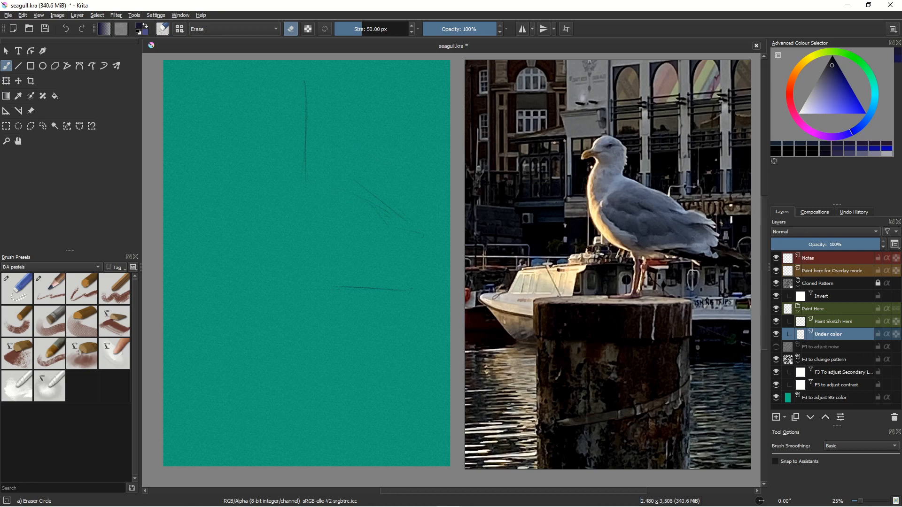
- Sketch a larger angular seagull outline around the guides, blocking in the head, neck, back, tail, breast and belly
key(e)
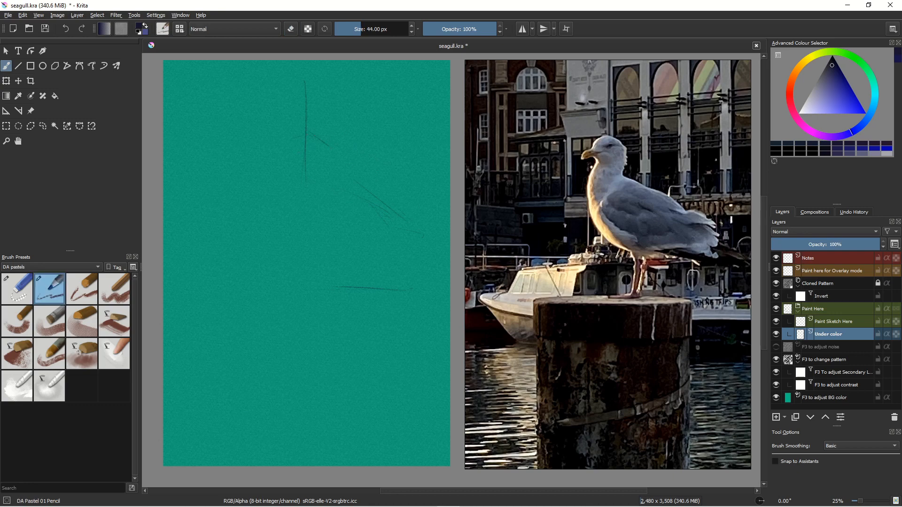
mouse_move(330, 147)
mouse_down()
mouse_move(325, 173)
mouse_move(360, 187)
mouse_up()
drag(389, 253, 413, 246)
drag(360, 258, 313, 253)
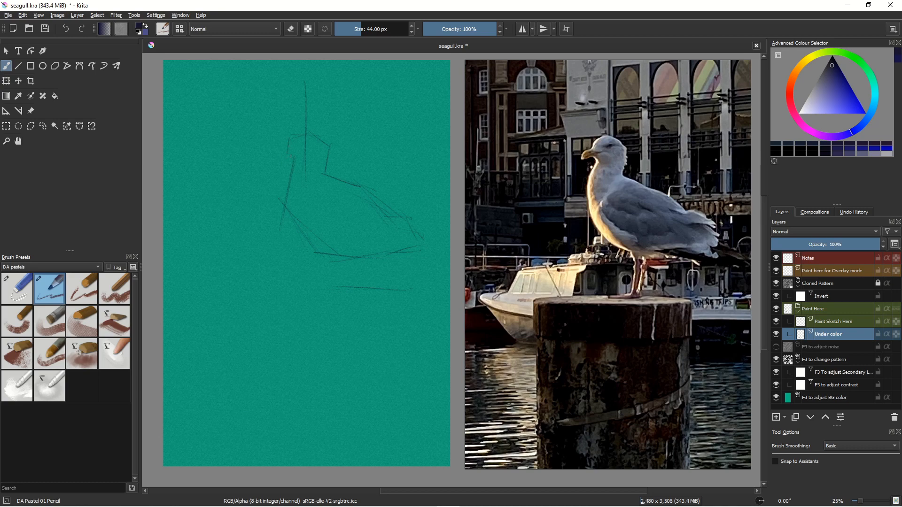
- Sketch the seagull's pointed beak and its two legs with feet reaching down to the perch line
drag(292, 146, 271, 150)
drag(275, 158, 291, 154)
drag(338, 254, 339, 290)
mouse_move(354, 257)
mouse_down()
mouse_move(346, 287)
mouse_move(373, 286)
mouse_up()
drag(360, 291, 373, 293)
- Sketch the wooden post's boxy cap and vertical sides beneath the seagull, and darken its breast and belly lines
mouse_move(350, 263)
mouse_down()
mouse_move(342, 300)
mouse_move(335, 291)
mouse_move(372, 294)
mouse_move(392, 323)
mouse_move(372, 325)
mouse_up()
drag(273, 294, 272, 333)
mouse_move(270, 299)
mouse_down()
mouse_move(269, 321)
mouse_move(328, 295)
mouse_move(343, 301)
mouse_up()
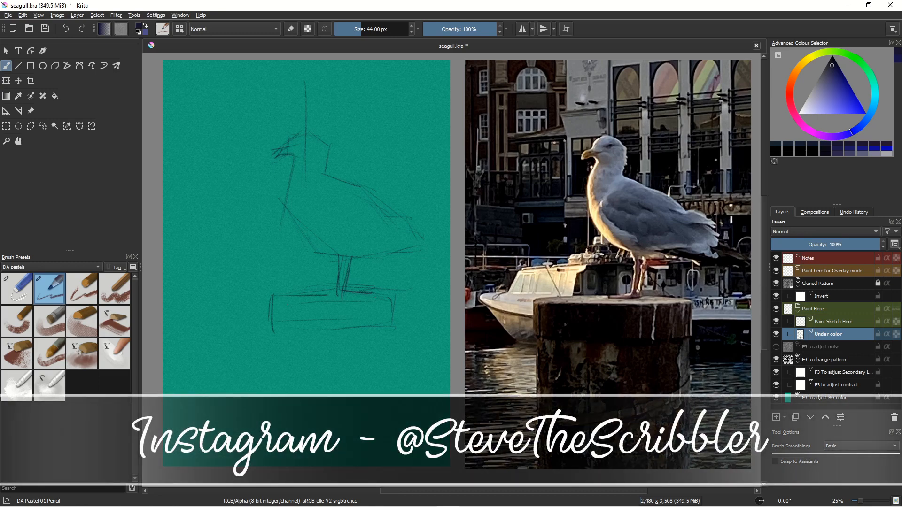
drag(391, 366, 394, 425)
drag(274, 332, 277, 445)
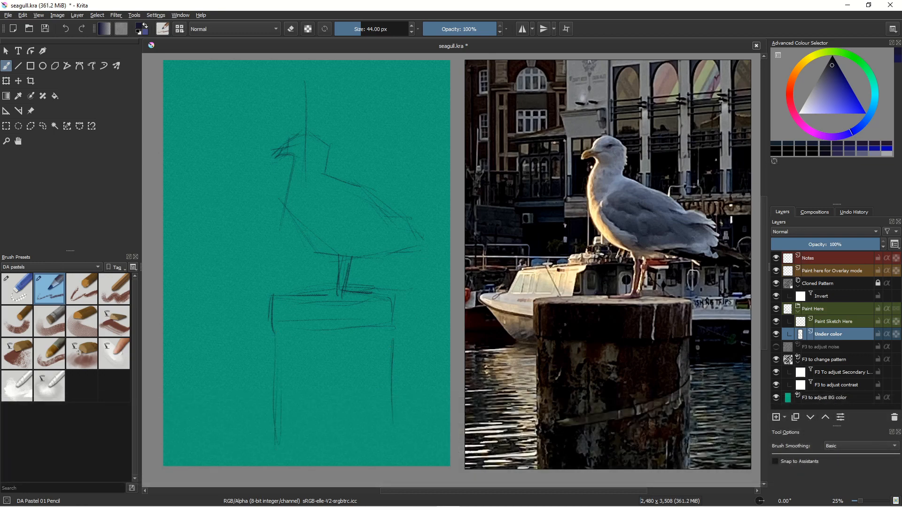
mouse_move(288, 188)
mouse_down()
mouse_move(286, 230)
mouse_move(329, 259)
mouse_up()
- Sketch the moored fishing boat beside the post, outlining its hull, deck line and cabin
drag(506, 289, 628, 282)
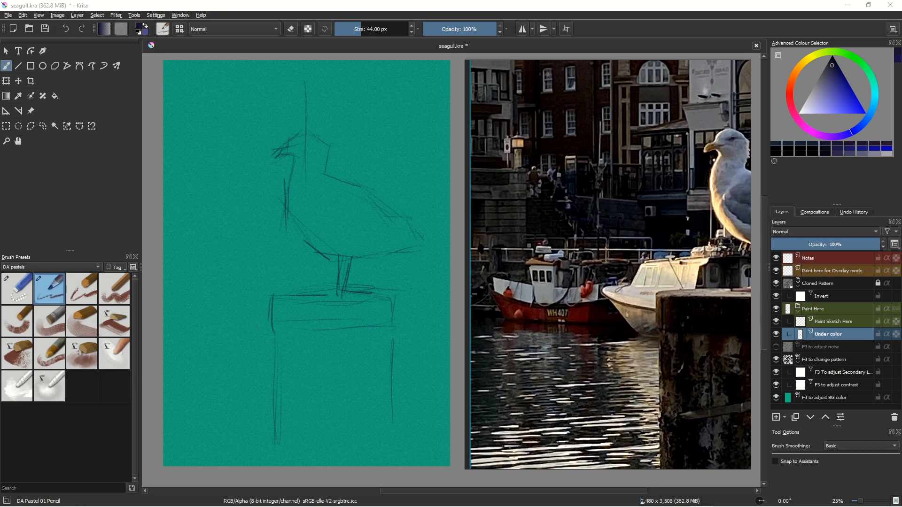
drag(242, 353, 212, 355)
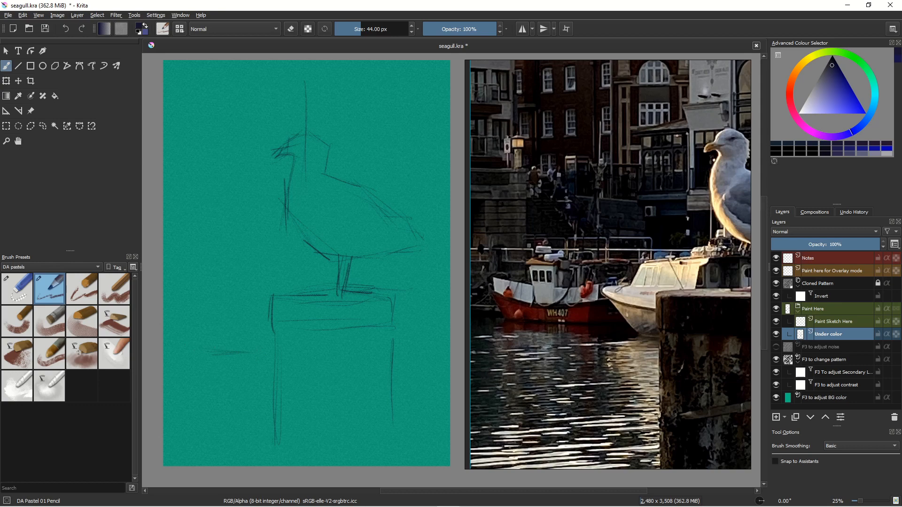
mouse_move(170, 287)
mouse_down()
mouse_move(167, 303)
mouse_move(192, 344)
mouse_up()
mouse_move(189, 267)
mouse_down()
mouse_move(210, 269)
mouse_move(194, 311)
mouse_up()
drag(267, 306, 231, 301)
drag(250, 356, 217, 354)
drag(255, 269, 172, 289)
drag(251, 270, 250, 299)
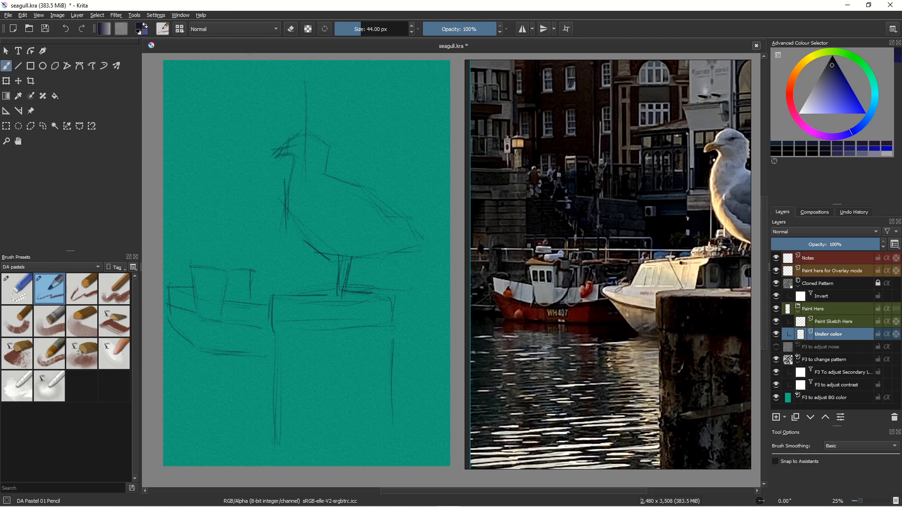
- Sketch the quay's top edge and wall corner above the boat, the lamp post, and the building's vertical edges behind it
drag(245, 60, 248, 209)
drag(244, 130, 241, 212)
mouse_move(174, 197)
mouse_down()
mouse_move(254, 199)
mouse_move(244, 240)
mouse_up()
drag(233, 194, 227, 269)
drag(232, 210, 229, 249)
drag(228, 64, 219, 182)
drag(225, 61, 222, 136)
mouse_move(202, 189)
mouse_down()
mouse_move(220, 195)
mouse_move(224, 272)
mouse_up()
drag(230, 251, 226, 265)
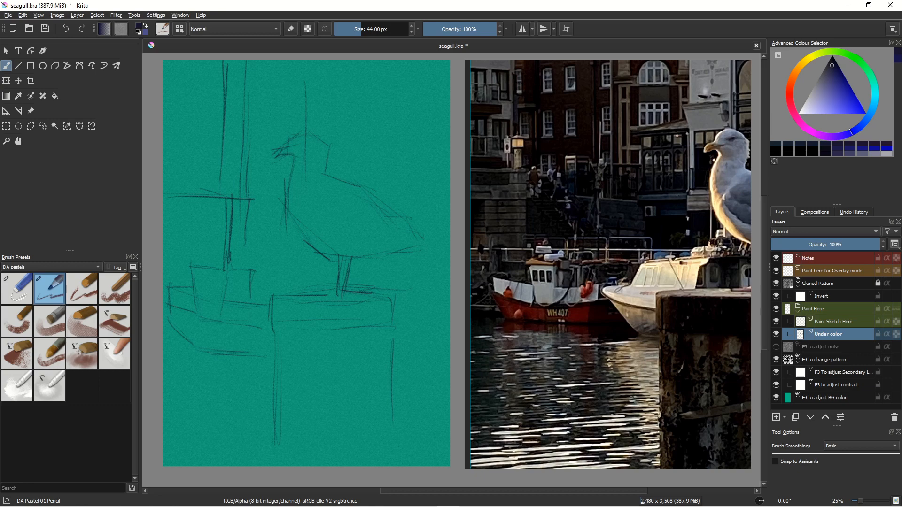
- Erase the vertical building lines between the lamp post and the seagull with the 50 px Eraser Circle
key(slash)
drag(246, 62, 240, 212)
mouse_move(247, 150)
mouse_down()
mouse_move(247, 231)
mouse_move(225, 258)
mouse_up()
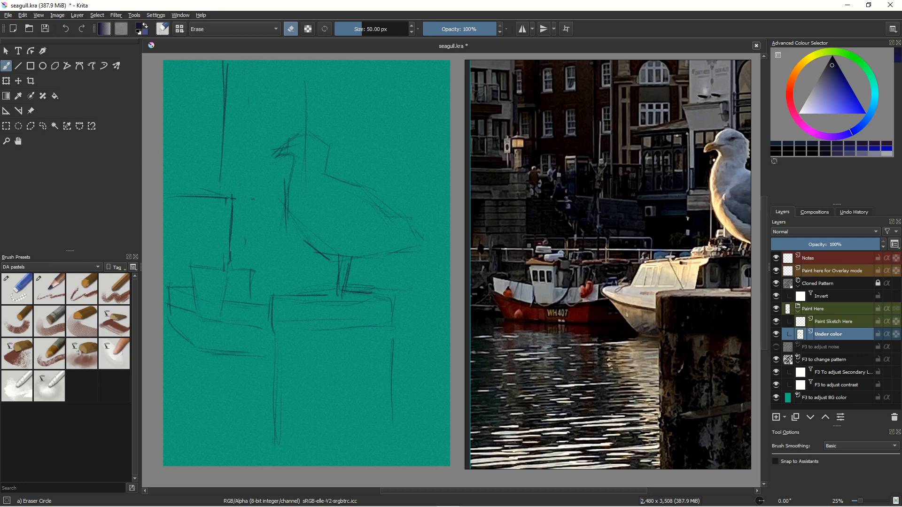
- Sketch the lantern on the lamp post and the stepped lines on the quay wall with the DA Pastel 01 Pencil
key(slash)
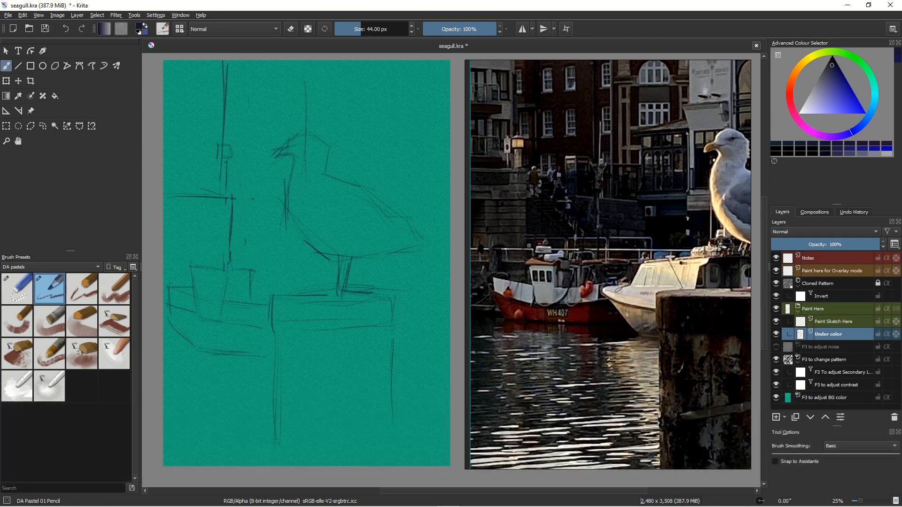
mouse_move(219, 163)
mouse_down()
mouse_move(216, 193)
mouse_move(228, 164)
mouse_up()
drag(234, 224, 195, 223)
mouse_move(230, 233)
mouse_down()
mouse_move(200, 236)
mouse_move(197, 246)
mouse_up()
drag(221, 262, 192, 266)
- Firm up the boat's hull base and the lower deck lines running to the post
drag(210, 351, 255, 357)
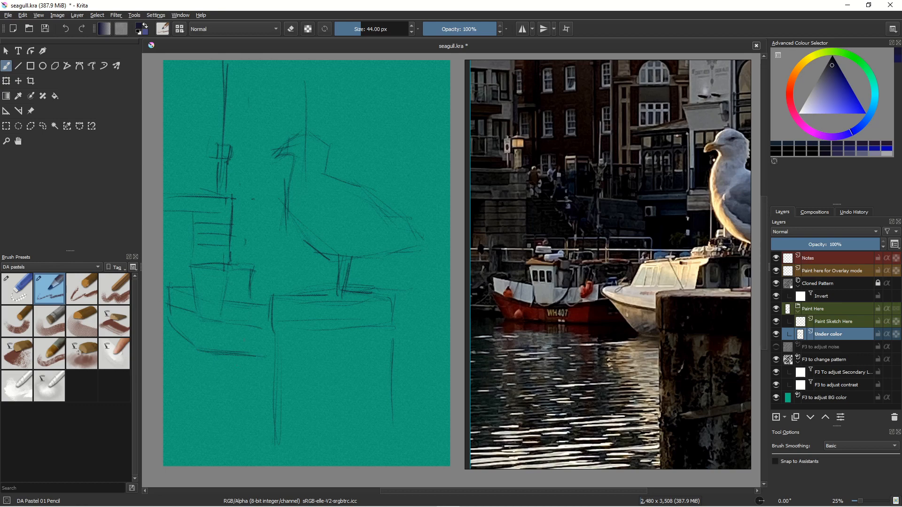
drag(220, 323, 263, 318)
drag(193, 318, 270, 328)
- Sketch the arched window, roofline and wall edges between the lamp post and the seagull, plus the building corner above its head
mouse_move(626, 201)
mouse_down()
mouse_move(500, 203)
mouse_move(567, 226)
mouse_move(503, 221)
mouse_up()
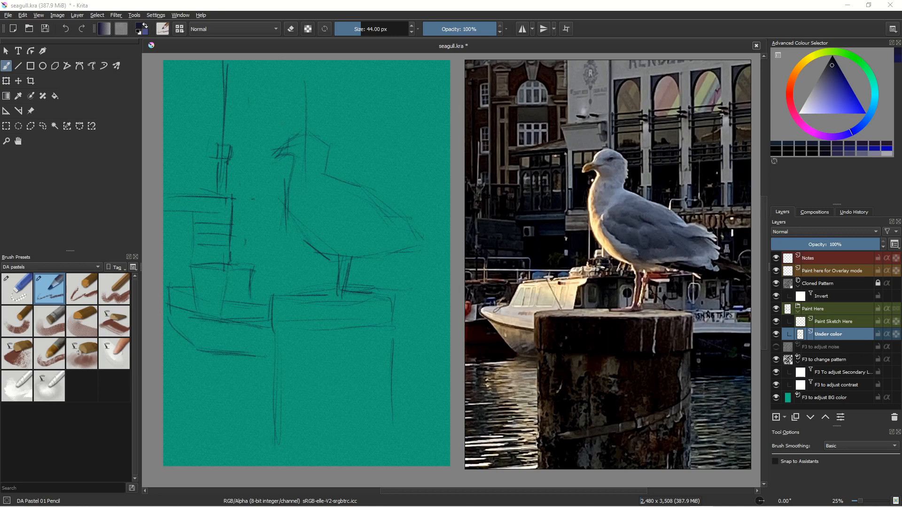
mouse_move(259, 89)
mouse_down()
mouse_move(273, 94)
mouse_move(282, 119)
mouse_up()
mouse_move(247, 138)
mouse_down()
mouse_move(244, 172)
mouse_move(269, 172)
mouse_move(252, 186)
mouse_move(237, 184)
mouse_up()
drag(249, 184, 246, 243)
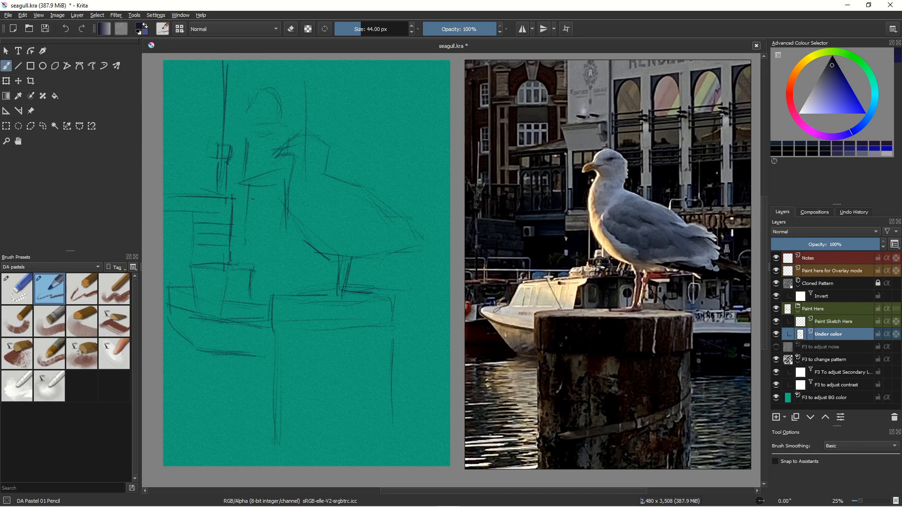
drag(309, 83, 306, 114)
drag(311, 72, 308, 107)
right_click(308, 111)
right_click(309, 97)
- Sketch the row of tall arched windows above the seagull's back, and extend the building corner line above and below the bird
drag(346, 86, 448, 73)
drag(345, 86, 342, 130)
drag(368, 77, 366, 125)
drag(408, 76, 403, 120)
drag(427, 79, 425, 112)
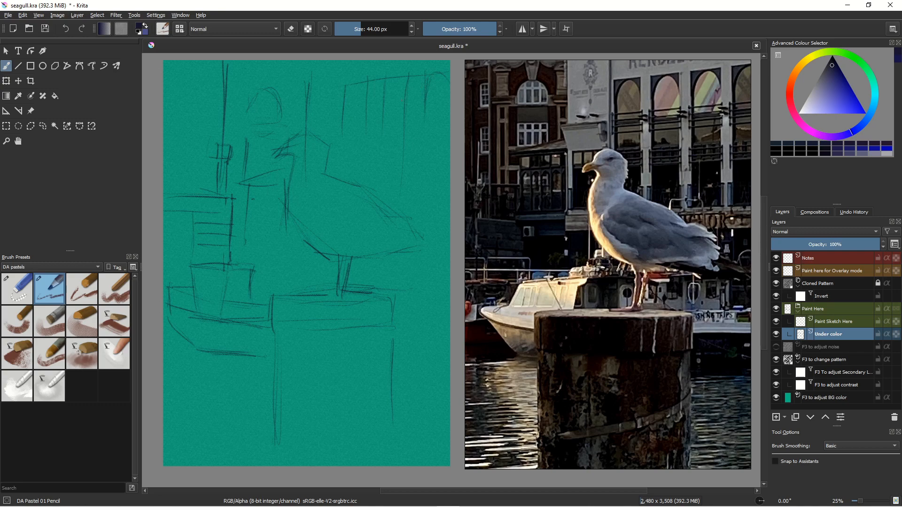
mouse_move(383, 85)
mouse_down()
mouse_move(384, 115)
mouse_move(397, 97)
mouse_move(363, 113)
mouse_move(345, 102)
mouse_up()
mouse_move(394, 83)
mouse_down()
mouse_move(406, 78)
mouse_move(404, 124)
mouse_move(408, 106)
mouse_up()
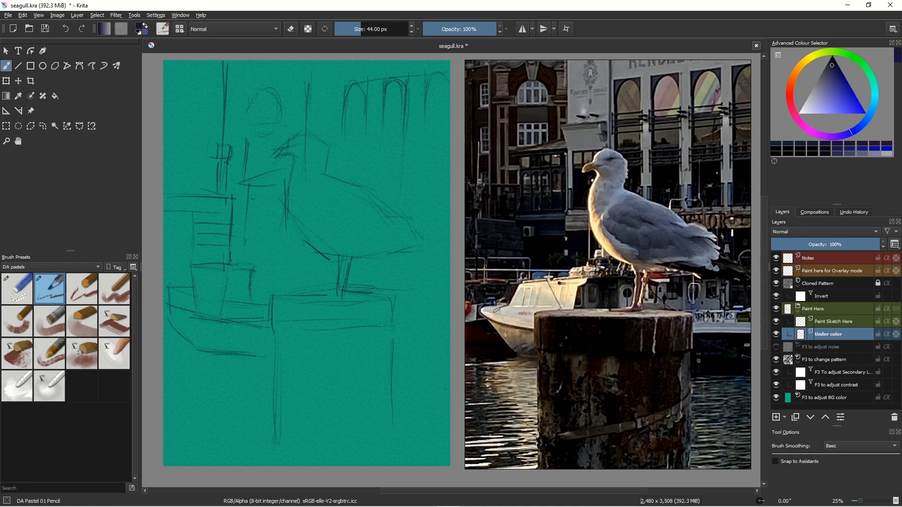
drag(308, 68, 307, 99)
drag(305, 233, 304, 264)
- Restate the post's cap edge, add loose angular and wavy marks down the post, and darken the seagull's nape and tail
drag(372, 329, 287, 332)
drag(280, 383, 279, 405)
drag(274, 336, 300, 363)
drag(274, 407, 325, 424)
drag(385, 348, 361, 399)
mouse_move(376, 413)
mouse_down()
mouse_move(372, 431)
mouse_move(385, 463)
mouse_up()
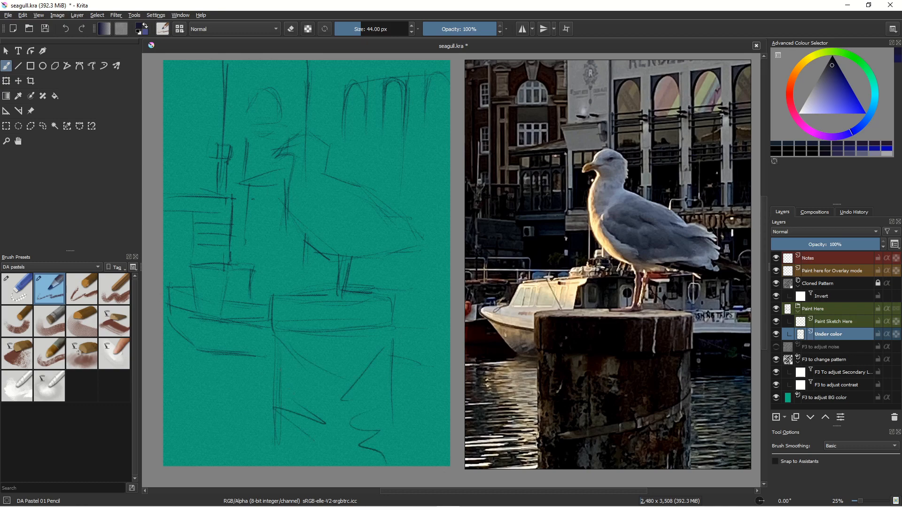
drag(318, 140, 324, 167)
mouse_move(389, 210)
mouse_down()
mouse_move(408, 207)
mouse_move(427, 237)
mouse_move(418, 268)
mouse_move(431, 254)
mouse_up()
- Block dark blue around the arched window and down beside the seagull's breast with DA Pastel 04 Basic on the Paint Sketch Here layer
ctrl+click(832, 320)
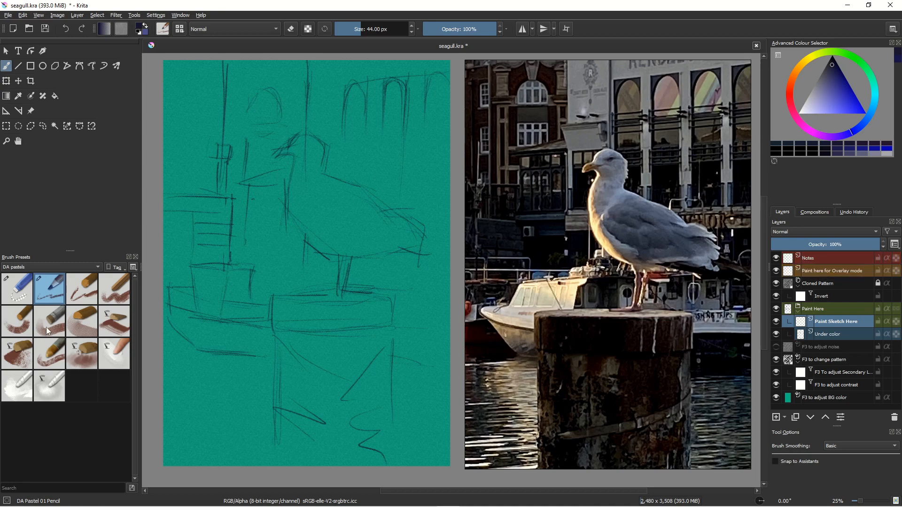
click(20, 324)
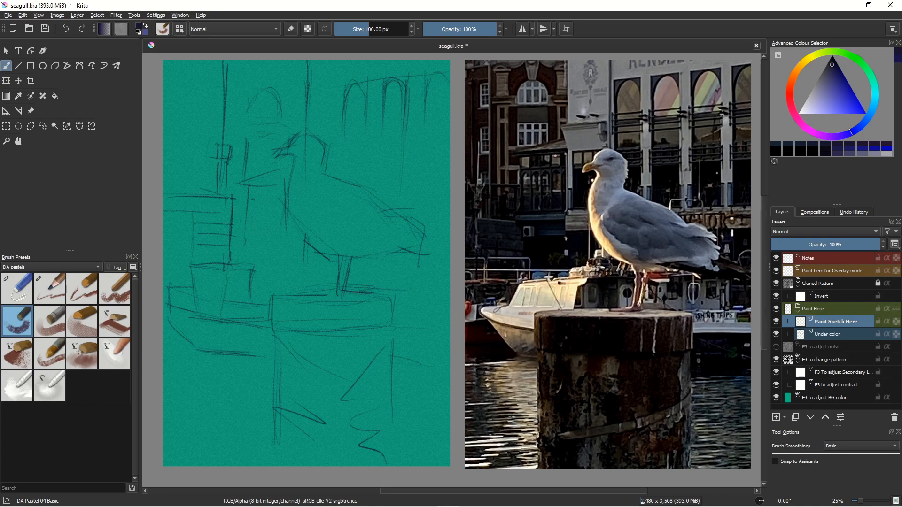
click(836, 75)
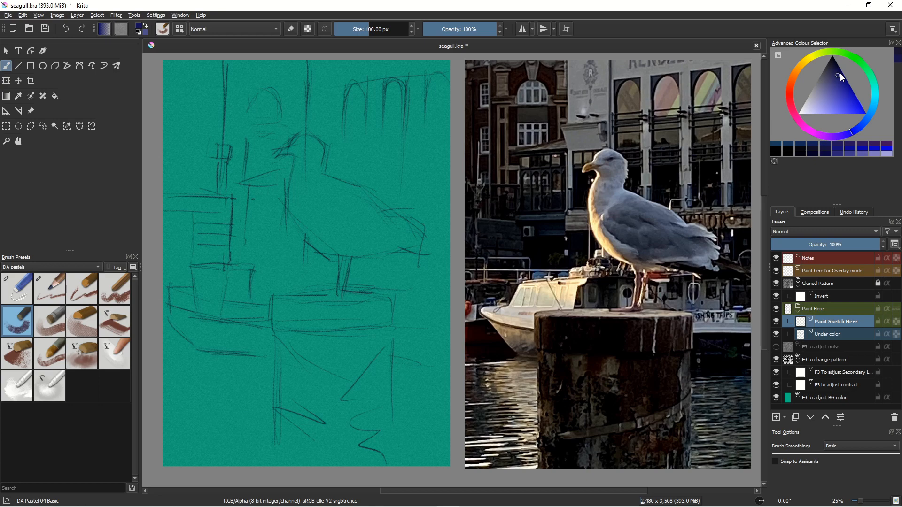
mouse_move(285, 73)
mouse_down()
mouse_move(291, 110)
mouse_move(297, 76)
mouse_move(303, 118)
mouse_move(279, 136)
mouse_move(295, 128)
mouse_up()
mouse_move(305, 83)
mouse_down()
mouse_move(283, 140)
mouse_move(291, 134)
mouse_move(270, 229)
mouse_move(282, 180)
mouse_move(273, 244)
mouse_move(279, 189)
mouse_move(280, 228)
mouse_move(278, 205)
mouse_move(287, 225)
mouse_move(278, 202)
mouse_move(304, 242)
mouse_move(302, 268)
mouse_move(292, 238)
mouse_move(278, 280)
mouse_move(266, 269)
mouse_move(317, 257)
mouse_move(335, 265)
mouse_move(296, 271)
mouse_move(291, 262)
mouse_move(266, 74)
mouse_move(294, 115)
mouse_move(279, 84)
mouse_move(287, 107)
mouse_up()
mouse_move(292, 69)
mouse_down()
mouse_move(302, 94)
mouse_move(305, 84)
mouse_move(275, 64)
mouse_move(239, 166)
mouse_up()
- Paint dark red on the wall around the arched window, and add darker brownish-red strokes over the buildings beside it
click(791, 96)
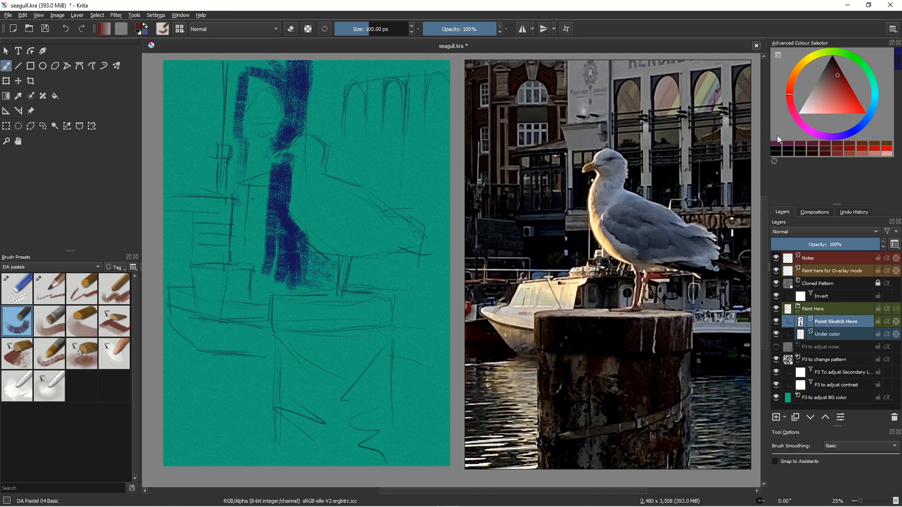
mouse_move(242, 85)
mouse_down()
mouse_move(231, 137)
mouse_move(228, 87)
mouse_move(238, 207)
mouse_up()
mouse_move(259, 70)
mouse_down()
mouse_move(243, 92)
mouse_move(272, 75)
mouse_move(259, 74)
mouse_move(242, 96)
mouse_move(257, 84)
mouse_move(277, 85)
mouse_move(233, 102)
mouse_move(252, 72)
mouse_move(283, 89)
mouse_move(267, 78)
mouse_move(245, 95)
mouse_move(239, 119)
mouse_move(240, 95)
mouse_move(265, 62)
mouse_move(242, 61)
mouse_move(233, 101)
mouse_up()
click(830, 68)
drag(212, 60, 209, 115)
mouse_move(240, 81)
mouse_down()
mouse_move(247, 56)
mouse_move(275, 60)
mouse_move(287, 114)
mouse_move(267, 87)
mouse_up()
drag(183, 118, 184, 149)
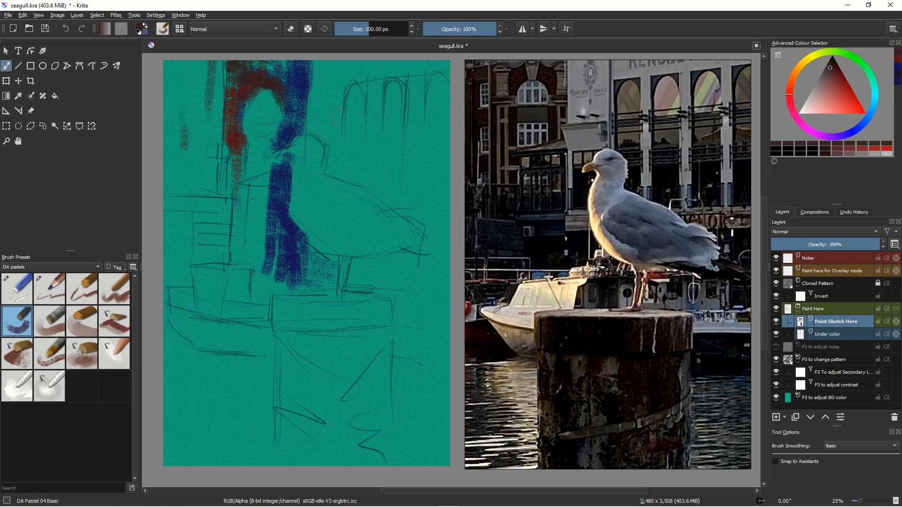
- Add dark brown and muted pinkish-red vertical strokes to the buildings around the lamp post
mouse_move(563, 170)
mouse_down()
mouse_move(783, 168)
mouse_move(541, 175)
mouse_up()
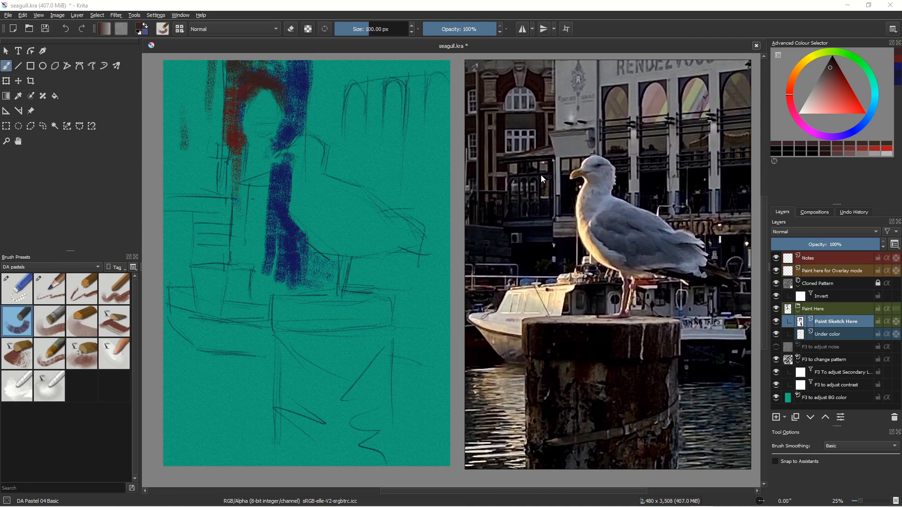
drag(192, 74, 196, 153)
drag(216, 73, 209, 105)
drag(821, 99, 824, 82)
mouse_move(224, 64)
mouse_down()
mouse_move(220, 121)
mouse_move(206, 150)
mouse_up()
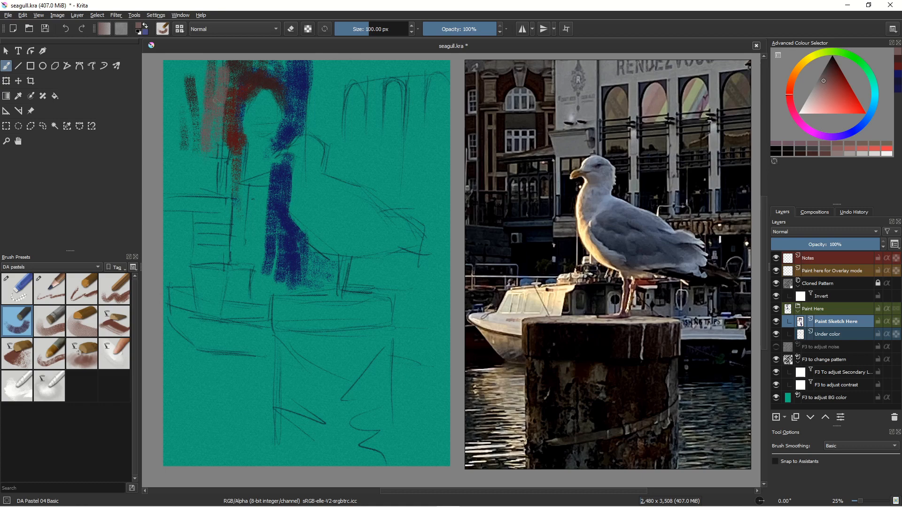
- Glaze the buildings above the quay with greyish blue, enlarging the brush to 246 px, and touch it beside the building corner
click(872, 112)
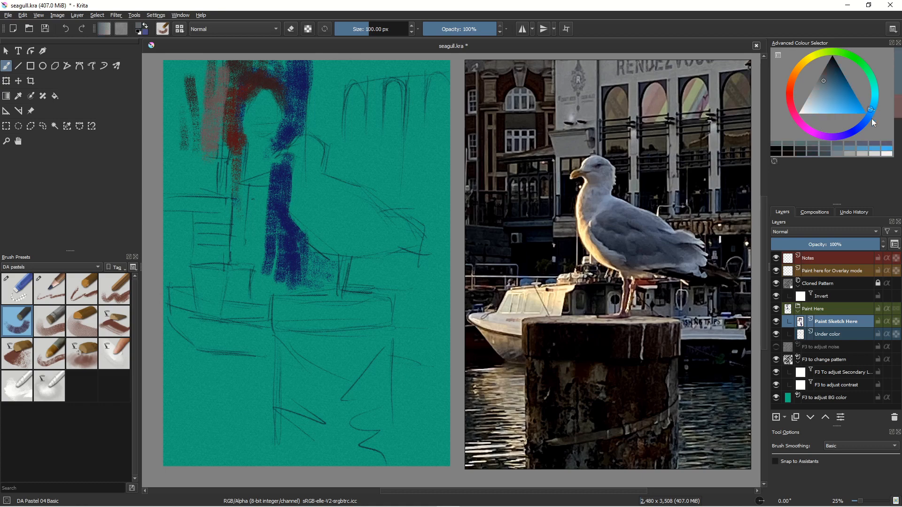
click(829, 84)
mouse_move(204, 68)
mouse_down()
mouse_move(198, 112)
mouse_move(222, 75)
mouse_move(170, 123)
mouse_up()
drag(165, 61, 167, 120)
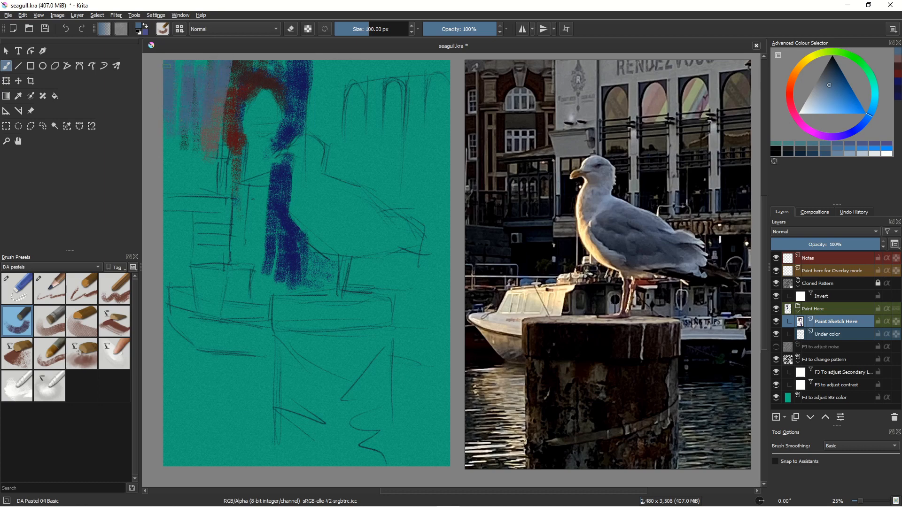
key(bracketright)
key(bracketright)
key(bracketright)
key(bracketright)
key(bracketright)
key(bracketright)
key(bracketright)
key(bracketright)
key(bracketright)
key(bracketright)
key(bracketright)
key(bracketright)
key(bracketright)
mouse_move(194, 85)
mouse_down()
mouse_move(195, 185)
mouse_move(213, 180)
mouse_up()
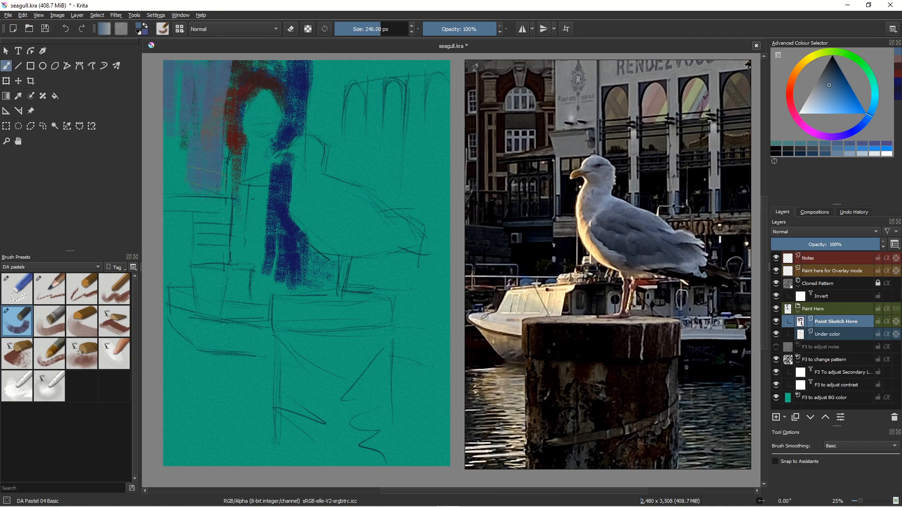
drag(173, 109, 169, 176)
drag(329, 76, 328, 83)
- Paint the pale wall above and behind the seagull's head in light grey-blue
click(816, 92)
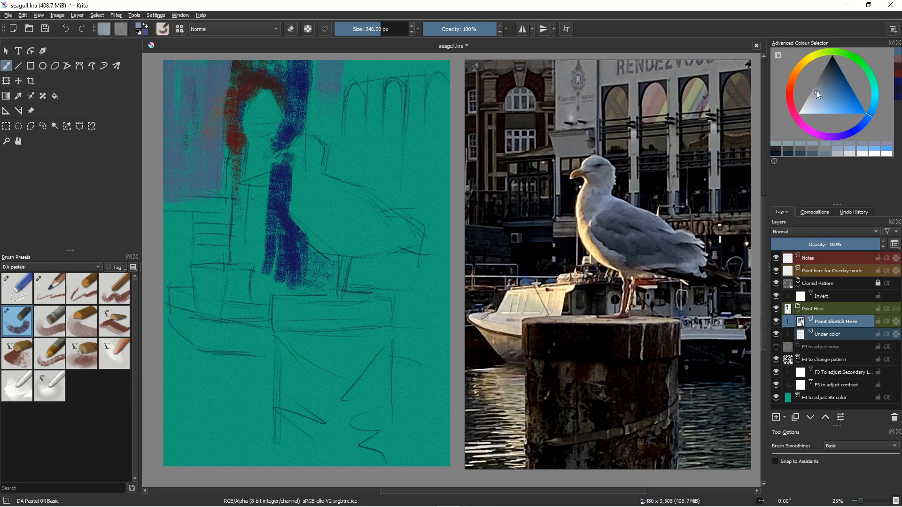
drag(329, 129, 326, 66)
mouse_move(331, 139)
mouse_down()
mouse_move(331, 119)
mouse_move(331, 149)
mouse_move(316, 70)
mouse_move(312, 125)
mouse_up()
mouse_move(332, 80)
mouse_down()
mouse_move(446, 75)
mouse_move(340, 71)
mouse_up()
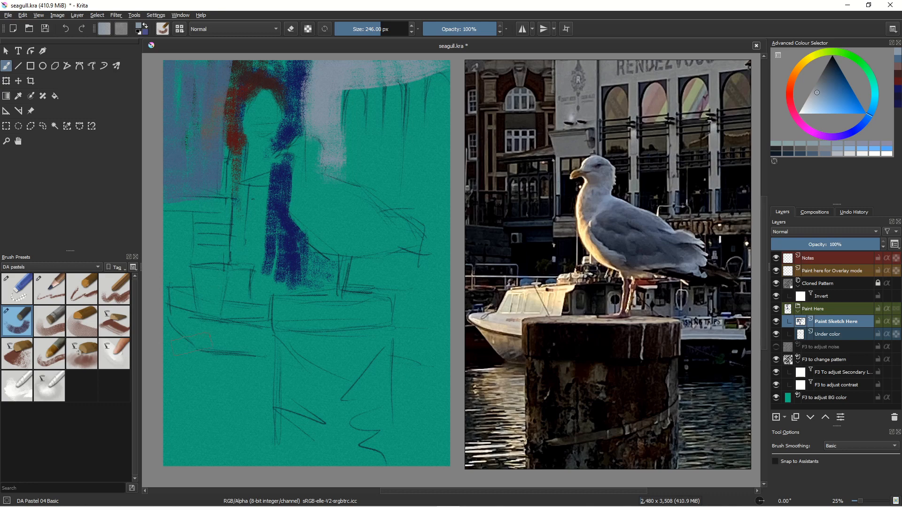
- Paint light grey-blue pillars between the arched windows with a 176 px brush, and stroke the water beside the post
key(bracketleft)
key(bracketleft)
key(bracketleft)
key(bracketleft)
key(bracketleft)
drag(371, 74, 374, 177)
drag(417, 71, 416, 151)
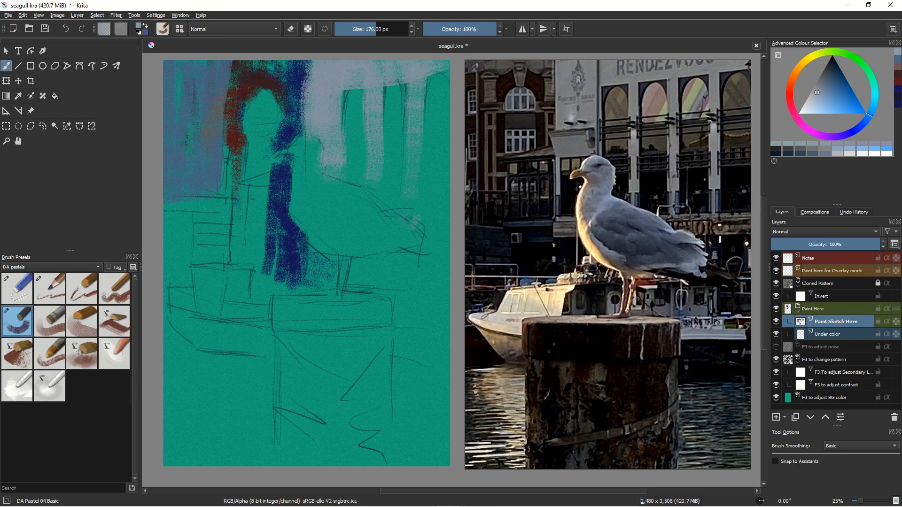
drag(418, 77, 423, 235)
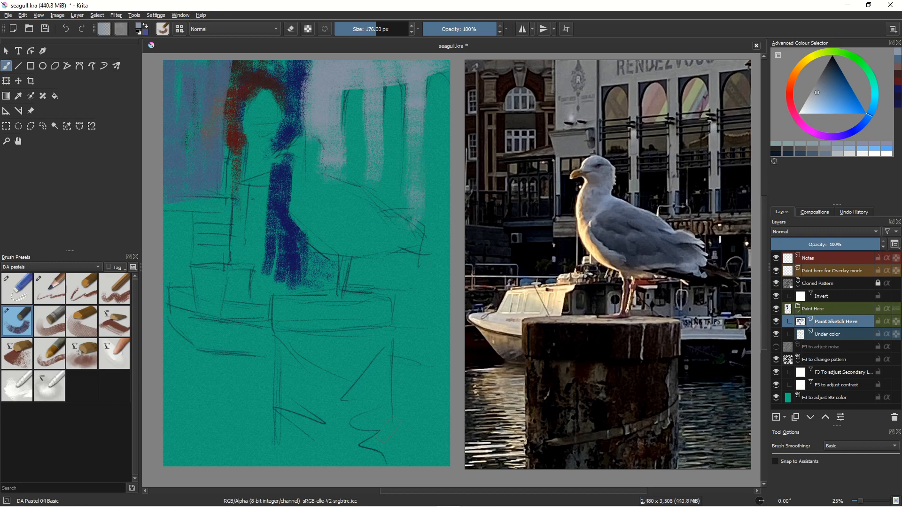
mouse_move(400, 360)
mouse_down()
mouse_move(409, 384)
mouse_move(418, 463)
mouse_up()
drag(418, 409, 431, 464)
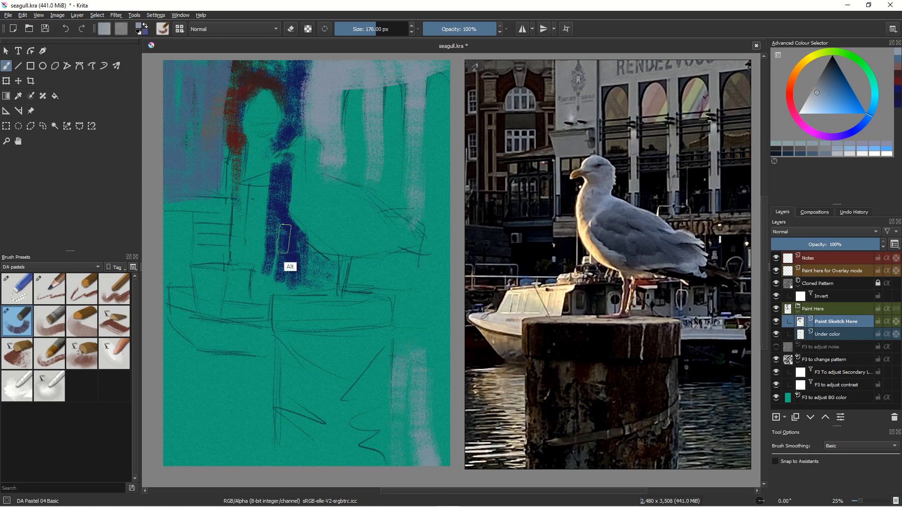
- Try light grey-blue and a sampled muted teal beneath the seagull's breast
drag(297, 265, 324, 276)
key(ctrl)
ctrl+click(289, 233)
drag(292, 234, 323, 268)
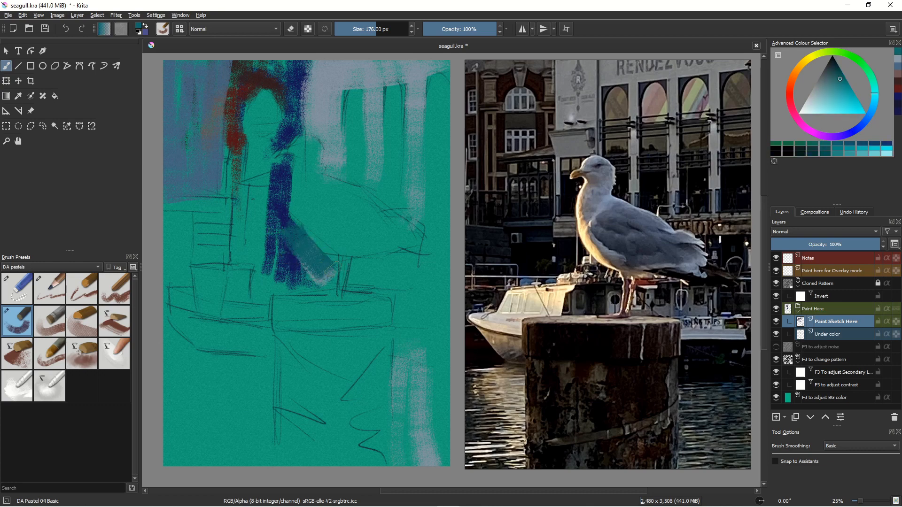
- Cover the area beneath the breast and tail and the water beside the post with sampled dark blue, enlarging the brush to 300 px
ctrl+click(289, 282)
mouse_move(296, 240)
mouse_down()
mouse_move(328, 278)
mouse_move(294, 275)
mouse_move(444, 267)
mouse_move(394, 268)
mouse_move(396, 289)
mouse_move(411, 280)
mouse_move(426, 310)
mouse_move(447, 298)
mouse_move(446, 337)
mouse_move(437, 283)
mouse_move(439, 353)
mouse_move(427, 369)
mouse_up()
key(bracketright)
key(bracketright)
key(bracketright)
key(bracketright)
key(bracketright)
key(bracketright)
key(bracketright)
key(bracketright)
drag(414, 330, 412, 447)
drag(430, 355, 441, 465)
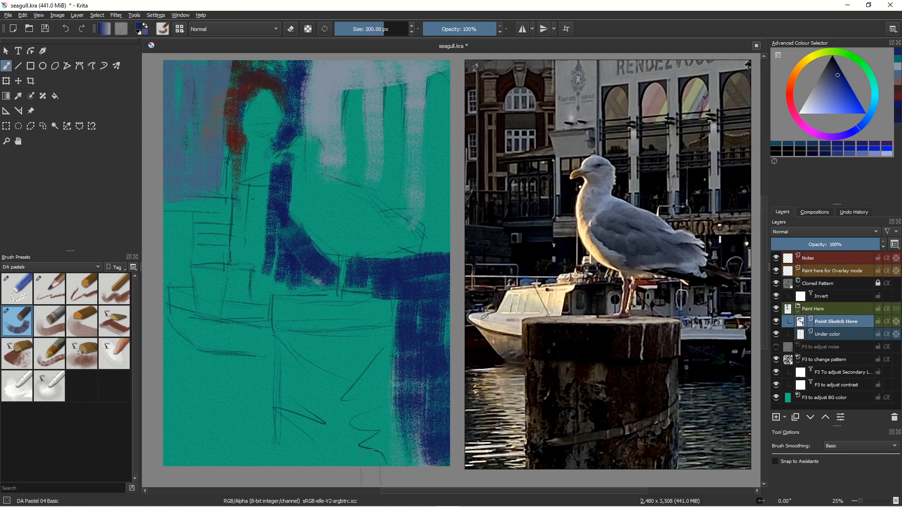
- Block in the water beneath the moored boat with dark blue and darker navy, adding navy strokes above the arched window and beside the seagull's breast
mouse_move(263, 368)
mouse_down()
mouse_move(215, 369)
mouse_move(183, 368)
mouse_up()
drag(172, 305, 197, 390)
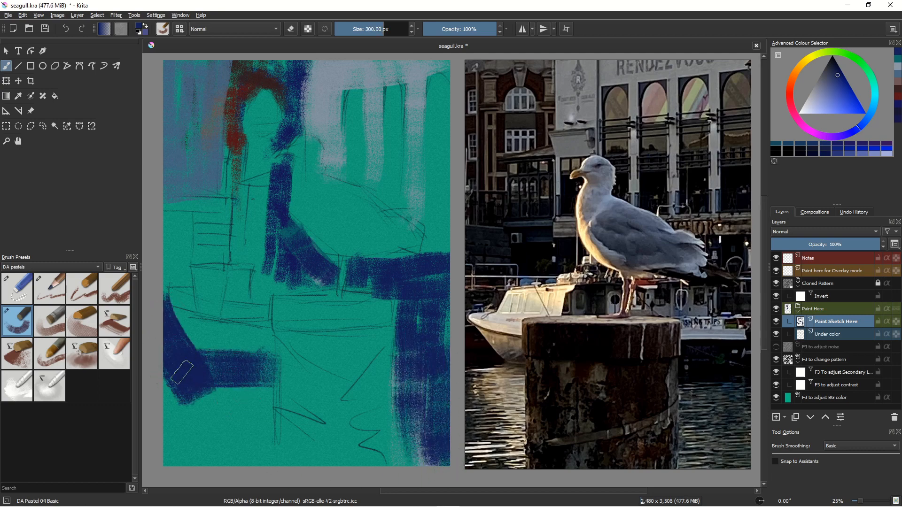
click(832, 68)
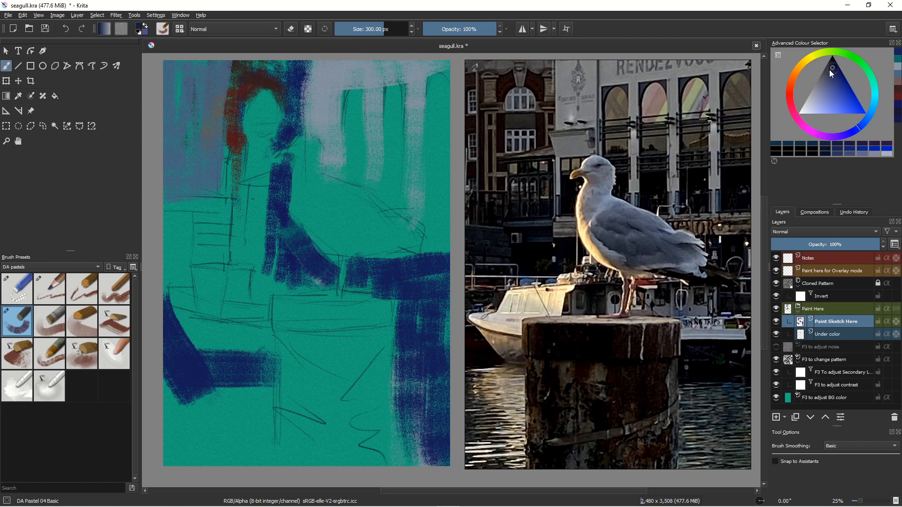
mouse_move(170, 332)
mouse_down()
mouse_move(187, 395)
mouse_move(273, 378)
mouse_up()
mouse_move(178, 375)
mouse_down()
mouse_move(226, 391)
mouse_move(245, 416)
mouse_move(263, 373)
mouse_move(249, 440)
mouse_up()
drag(264, 373, 264, 443)
mouse_move(160, 416)
mouse_down()
mouse_move(221, 418)
mouse_move(197, 409)
mouse_move(211, 405)
mouse_move(173, 373)
mouse_move(180, 440)
mouse_move(202, 465)
mouse_up()
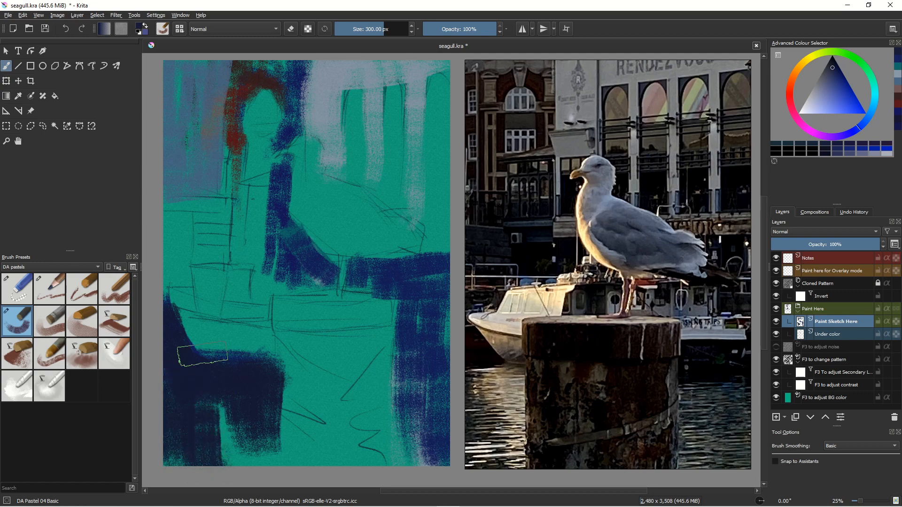
mouse_move(253, 71)
mouse_down()
mouse_move(285, 69)
mouse_move(247, 64)
mouse_up()
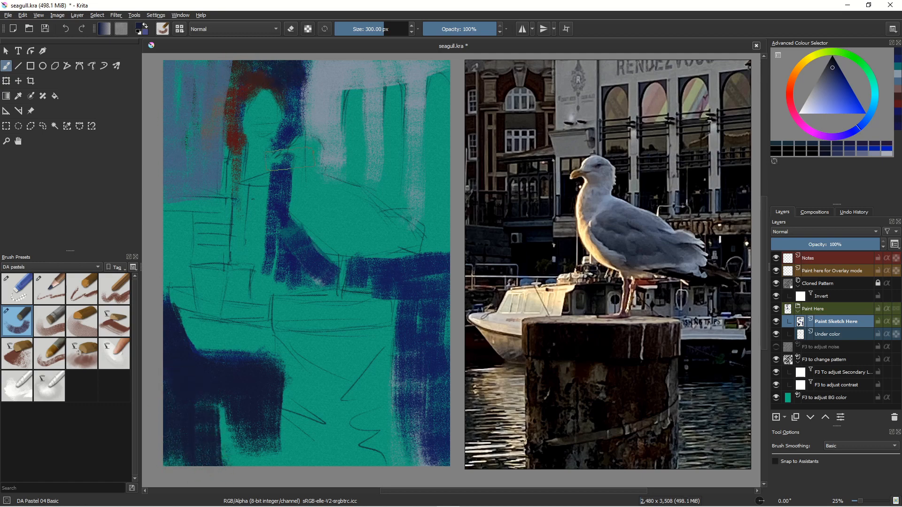
drag(279, 197, 280, 274)
- Fill the three tall arched windows behind the seagull with dark navy, using a 188 px brush
key(bracketleft)
key(bracketleft)
key(bracketleft)
key(bracketleft)
key(bracketleft)
key(bracketleft)
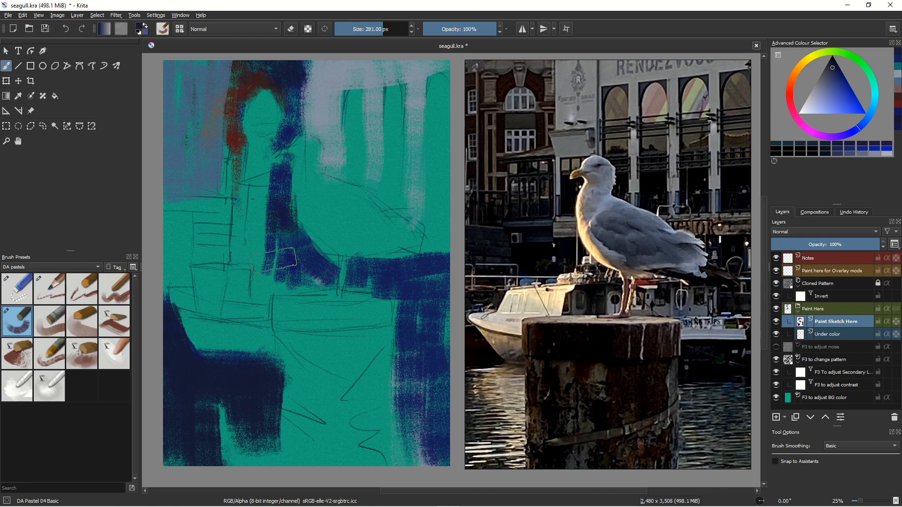
key(bracketleft)
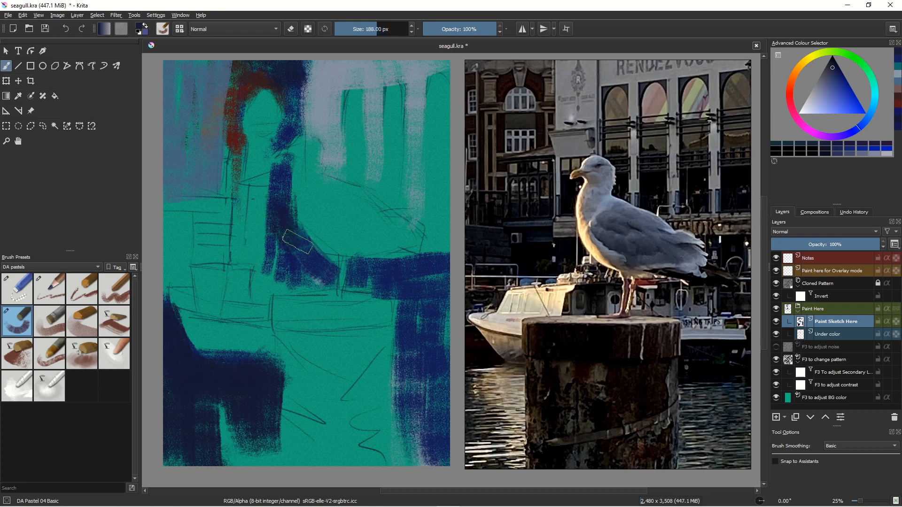
drag(356, 90, 358, 181)
drag(394, 106, 392, 205)
drag(393, 156, 393, 204)
mouse_move(388, 148)
mouse_down()
mouse_move(397, 124)
mouse_move(394, 207)
mouse_up()
mouse_move(422, 96)
mouse_down()
mouse_move(432, 113)
mouse_move(437, 235)
mouse_up()
drag(441, 122, 444, 261)
drag(431, 147, 433, 207)
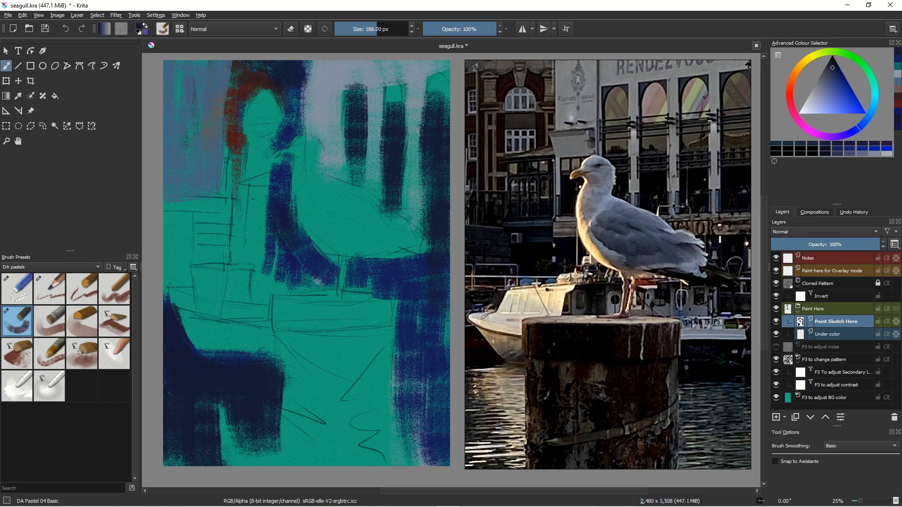
- Round off the arched window tops and extend their edges down to the seagull's back in navy with a 73 px brush
key(bracketleft)
key(bracketleft)
key(bracketleft)
key(bracketleft)
key(bracketleft)
key(bracketleft)
key(bracketleft)
key(bracketleft)
key(bracketleft)
key(bracketleft)
key(bracketleft)
key(bracketleft)
key(bracketleft)
key(bracketleft)
drag(436, 79, 444, 115)
mouse_move(390, 78)
mouse_down()
mouse_move(396, 111)
mouse_move(390, 76)
mouse_up()
mouse_move(349, 100)
mouse_down()
mouse_move(353, 80)
mouse_move(346, 193)
mouse_move(361, 138)
mouse_move(362, 190)
mouse_up()
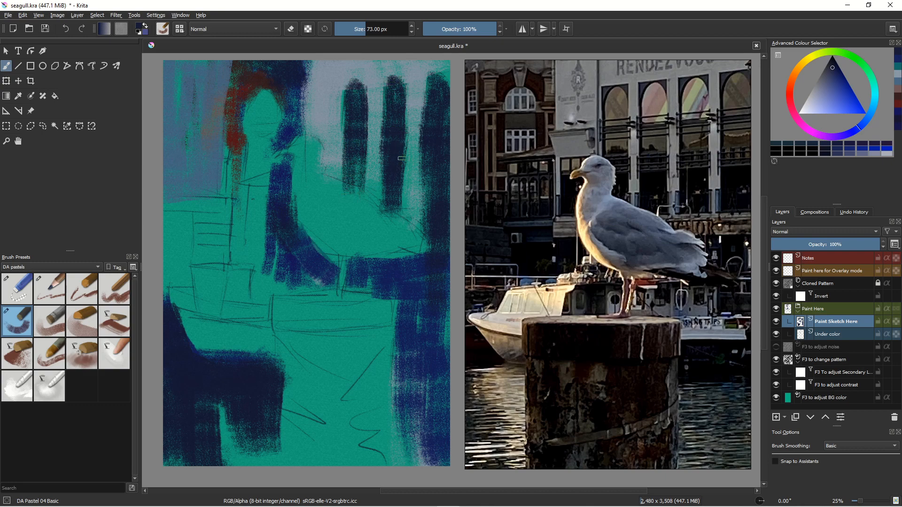
drag(401, 147, 399, 215)
click(399, 232)
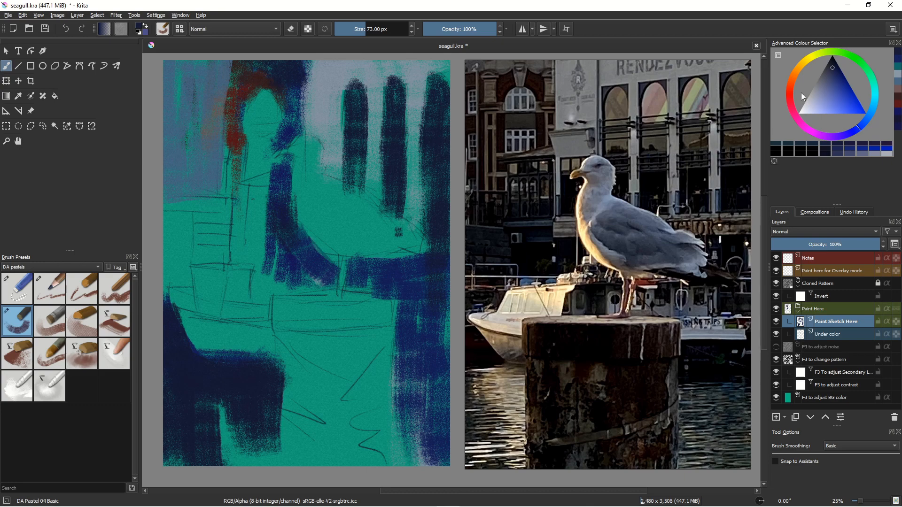
- Tint the upper parts of the three arched windows with muted purple
click(814, 129)
click(816, 133)
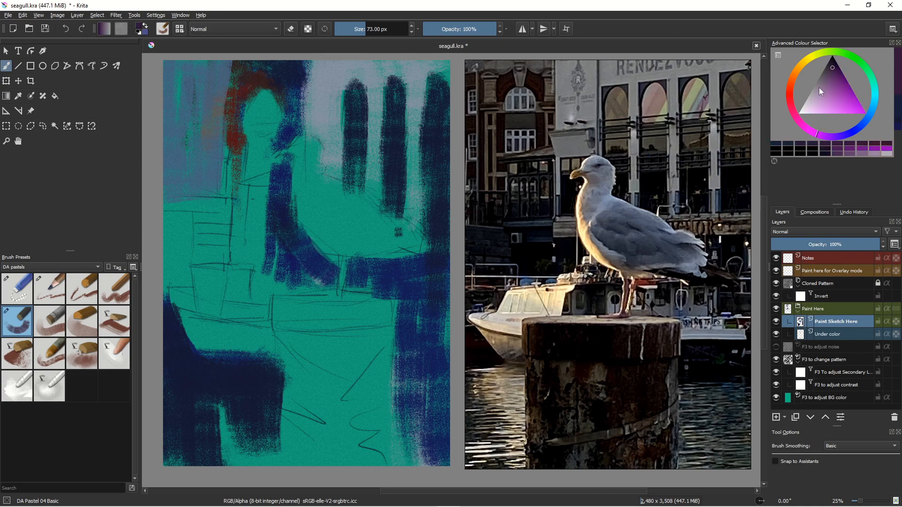
click(824, 83)
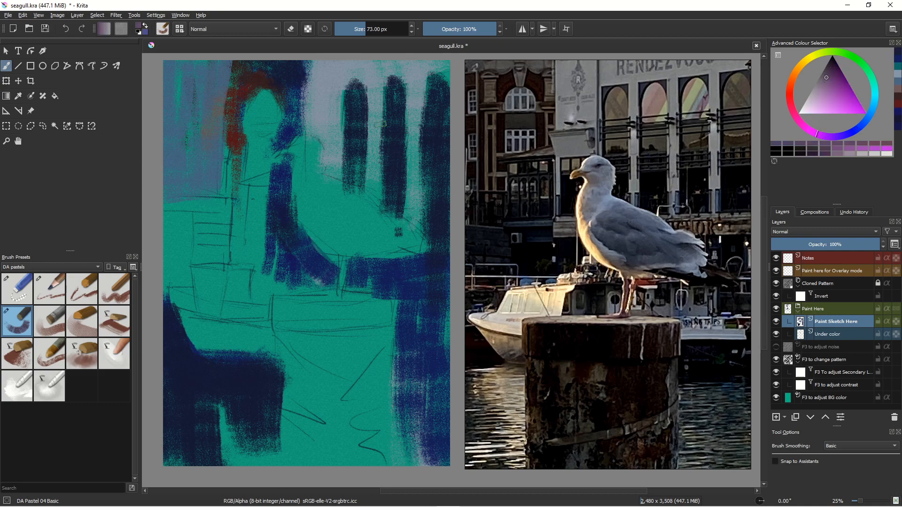
drag(439, 84, 431, 127)
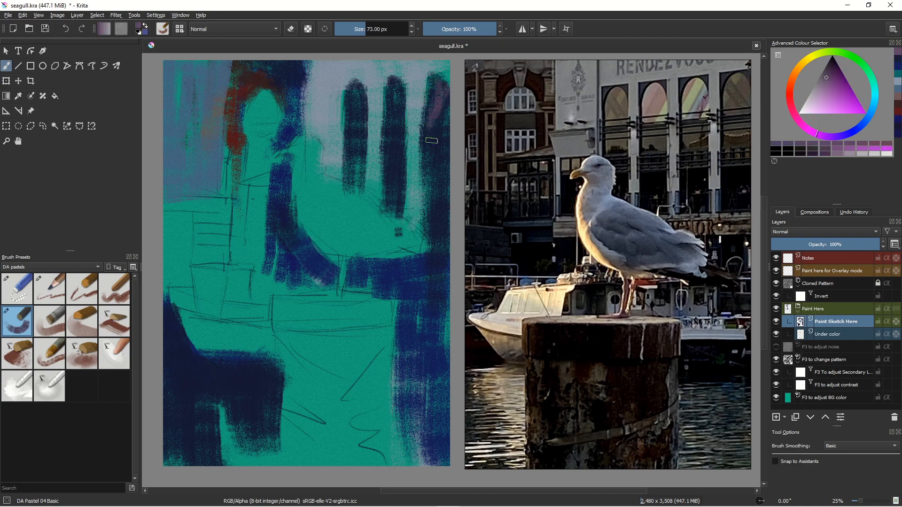
mouse_move(401, 97)
mouse_down()
mouse_move(401, 88)
mouse_move(353, 109)
mouse_move(350, 98)
mouse_up()
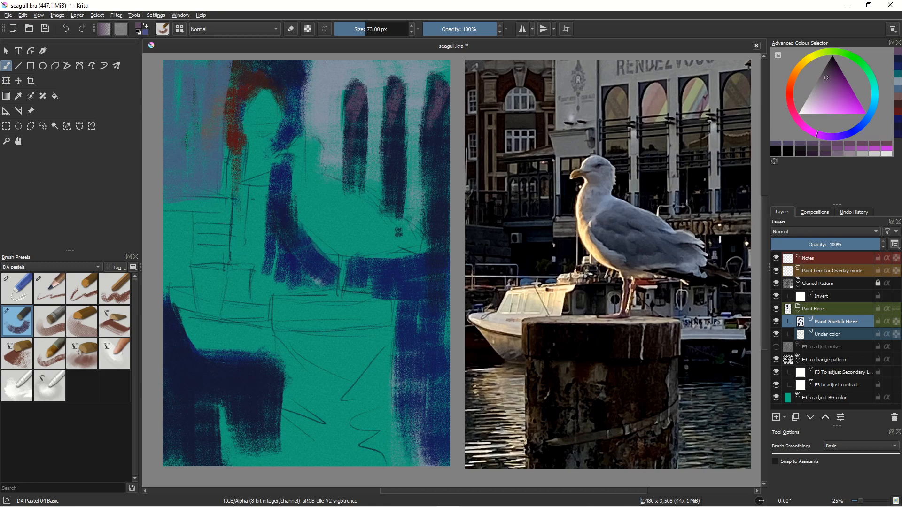
- Frame the single arched window of the brick building in sampled navy, with a horizontal bar across its base
ctrl+click(360, 162)
mouse_move(288, 125)
mouse_down()
mouse_move(237, 127)
mouse_move(244, 132)
mouse_up()
drag(284, 96, 283, 123)
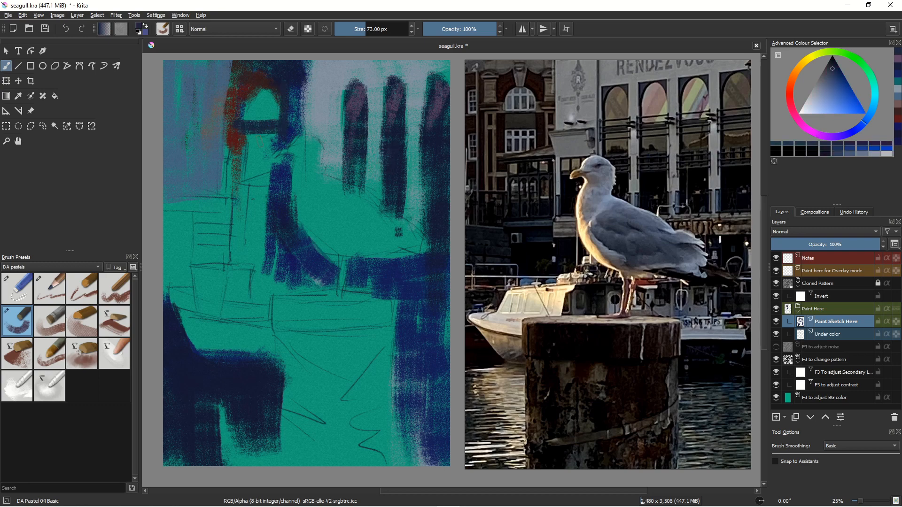
drag(243, 94, 241, 120)
- Fill the dark facade below the single arched window and the quay area behind the boats with navy, enlarging the brush to 126 px
drag(242, 180, 273, 187)
mouse_move(244, 187)
mouse_down()
mouse_move(236, 249)
mouse_move(246, 202)
mouse_move(250, 247)
mouse_move(266, 208)
mouse_move(259, 255)
mouse_move(256, 218)
mouse_move(246, 211)
mouse_move(266, 182)
mouse_move(263, 284)
mouse_move(261, 264)
mouse_up()
key(bracketright)
key(bracketright)
key(bracketright)
key(bracketright)
key(bracketright)
key(bracketright)
key(bracketright)
key(bracketright)
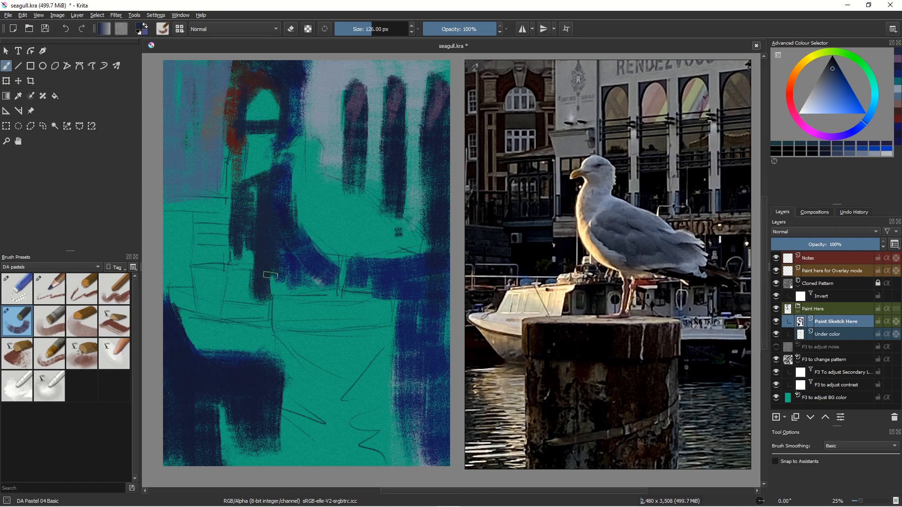
mouse_move(316, 283)
mouse_down()
mouse_move(256, 284)
mouse_move(276, 283)
mouse_move(273, 271)
mouse_move(263, 299)
mouse_move(261, 265)
mouse_move(258, 301)
mouse_up()
mouse_move(185, 248)
mouse_down()
mouse_move(185, 288)
mouse_move(162, 280)
mouse_move(171, 282)
mouse_move(166, 299)
mouse_move(180, 238)
mouse_up()
mouse_move(237, 247)
mouse_down()
mouse_move(183, 248)
mouse_move(228, 228)
mouse_move(186, 219)
mouse_move(164, 225)
mouse_move(166, 261)
mouse_up()
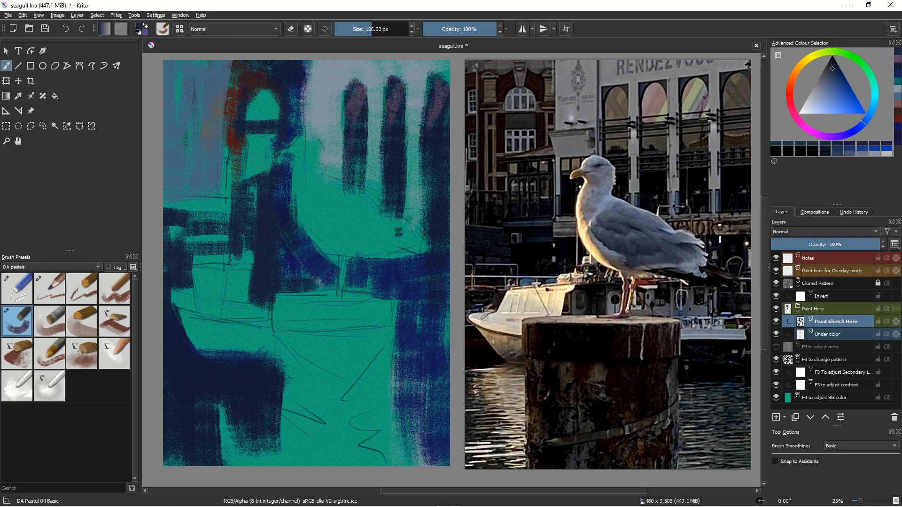
drag(259, 139, 263, 188)
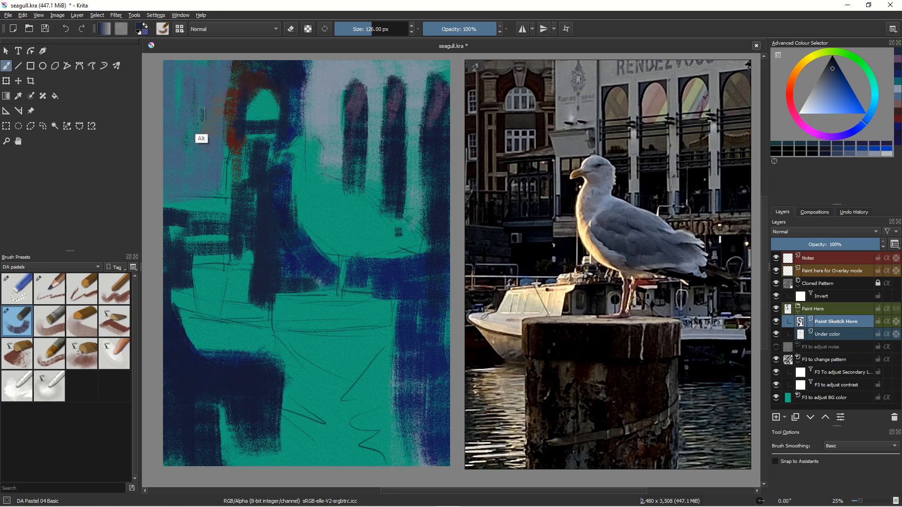
- Paint the single arched window's pane and the facade beneath it with sampled muted blue
ctrl+click(211, 139)
drag(266, 90, 262, 119)
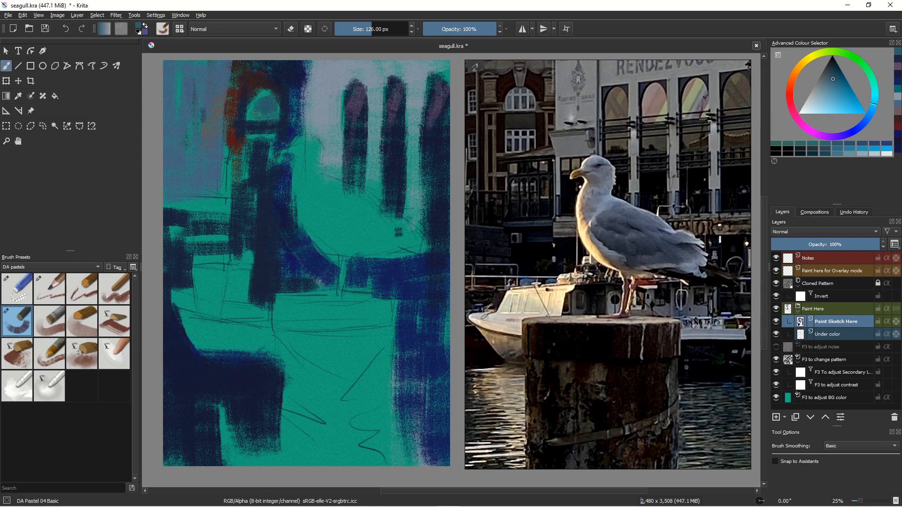
mouse_move(247, 152)
mouse_down()
mouse_move(245, 196)
mouse_move(272, 145)
mouse_move(264, 220)
mouse_up()
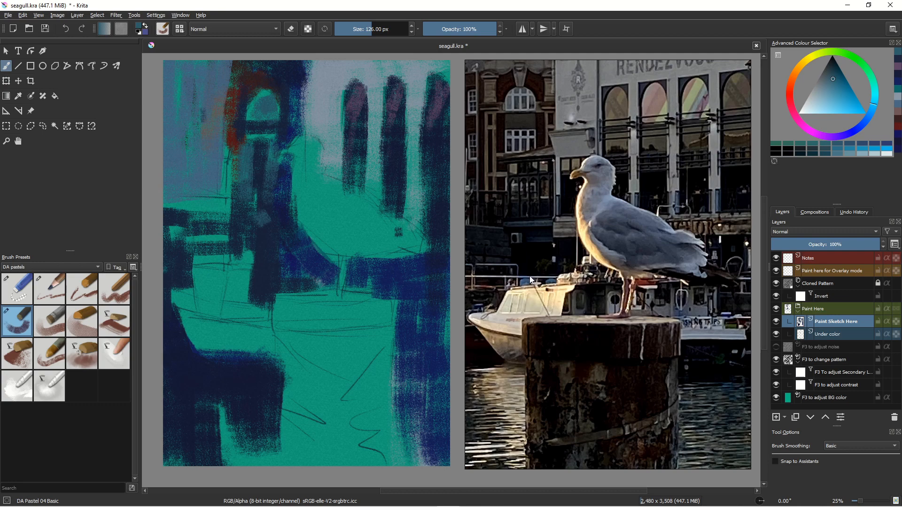
- Show the brick building and red boat in the reference photo, and paint the brick wall beside the arched window in sampled dark red
mouse_move(529, 278)
mouse_down()
mouse_move(566, 273)
mouse_move(540, 261)
mouse_move(518, 270)
mouse_move(525, 270)
mouse_up()
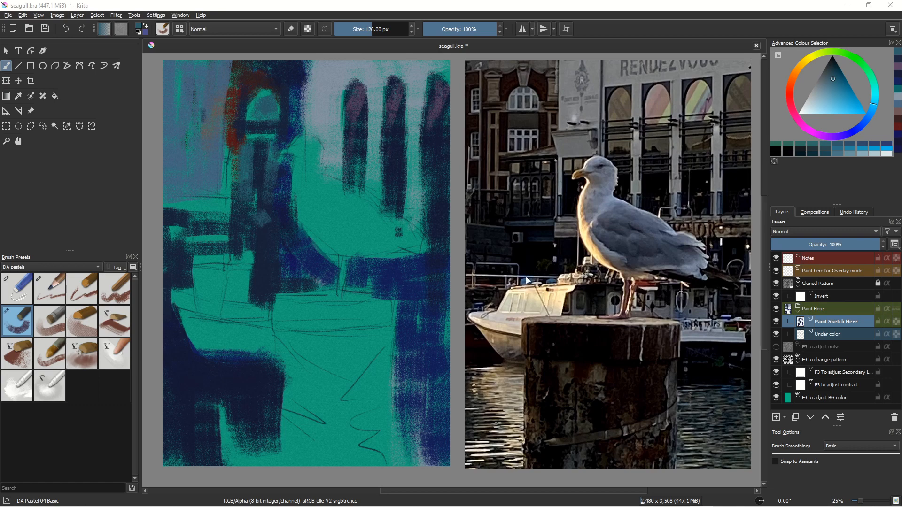
mouse_move(523, 292)
mouse_down()
mouse_move(681, 285)
mouse_move(653, 289)
mouse_move(671, 292)
mouse_up()
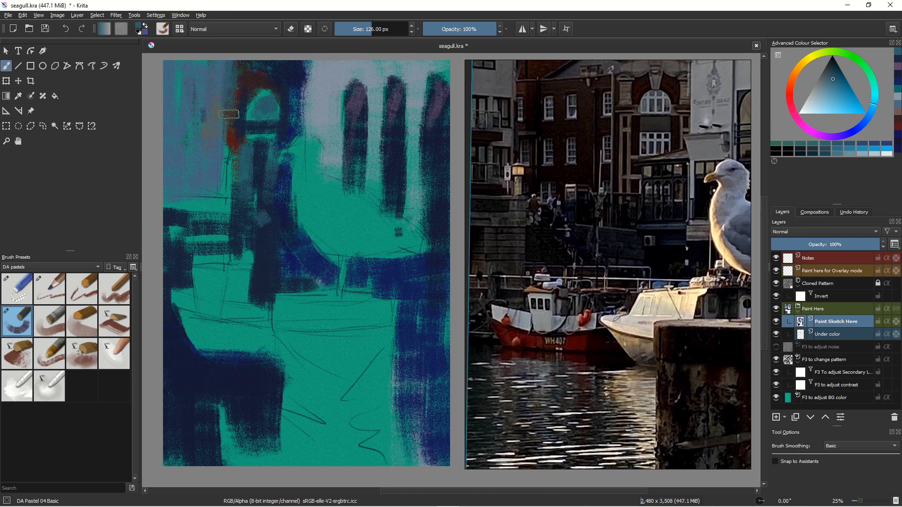
ctrl+click(246, 86)
mouse_move(229, 69)
mouse_down()
mouse_move(230, 139)
mouse_move(236, 64)
mouse_move(240, 105)
mouse_move(232, 137)
mouse_up()
drag(231, 87, 231, 193)
mouse_move(228, 143)
mouse_down()
mouse_move(223, 191)
mouse_move(231, 163)
mouse_move(224, 190)
mouse_up()
drag(225, 64, 228, 187)
drag(241, 156, 235, 246)
- Paint the quay wall below the far-left building in sampled grey-blue, reducing the brush to 90 px for the lower bands
ctrl+click(169, 172)
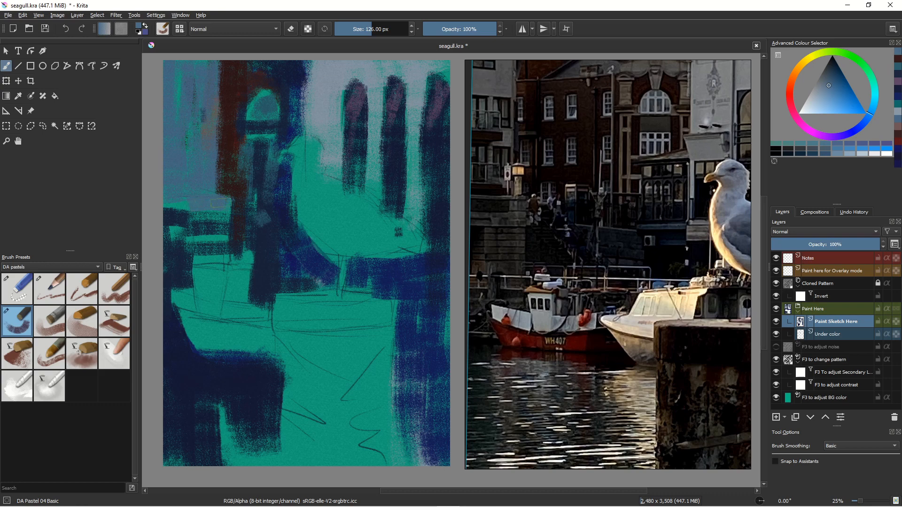
drag(200, 207, 166, 210)
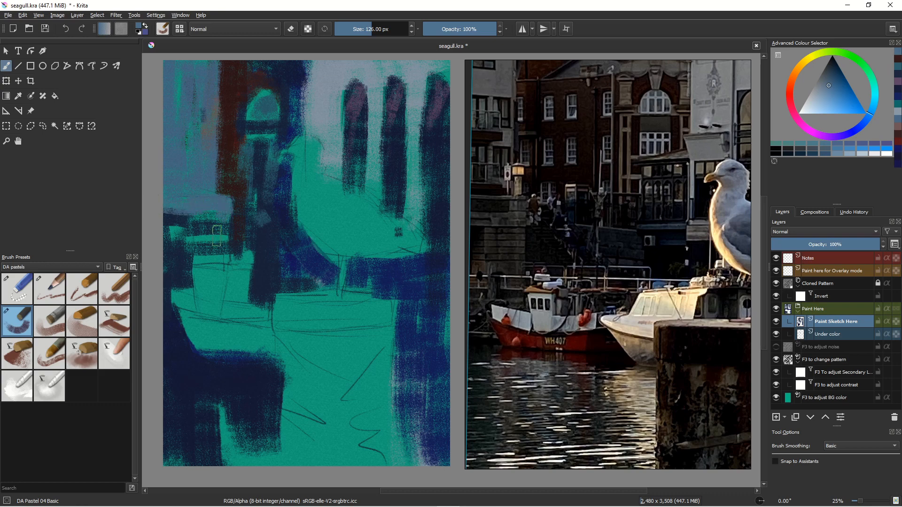
key(bracketleft)
key(bracketleft)
key(bracketleft)
key(bracketleft)
key(bracketleft)
mouse_move(225, 224)
mouse_down()
mouse_move(185, 223)
mouse_move(225, 238)
mouse_move(172, 237)
mouse_up()
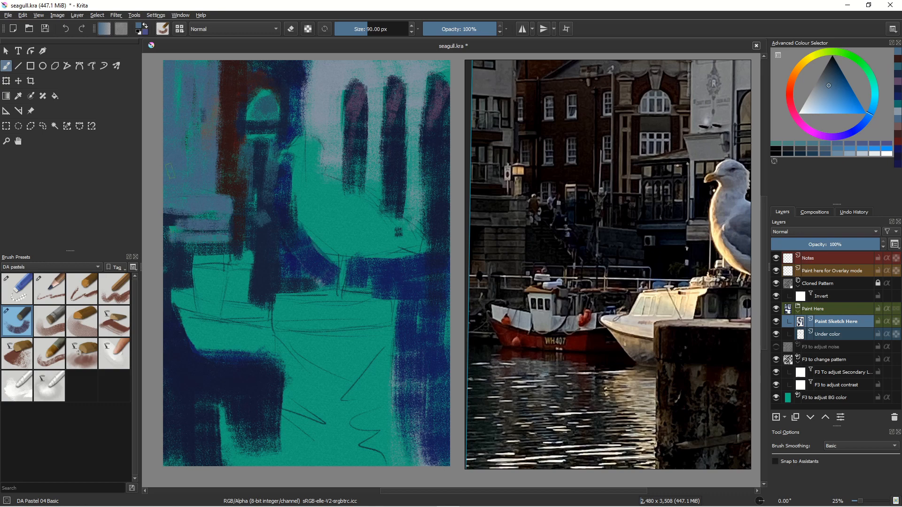
- Draw a thin sampled dark brown line along the top of the quay wall with a 28 px brush
ctrl+click(234, 162)
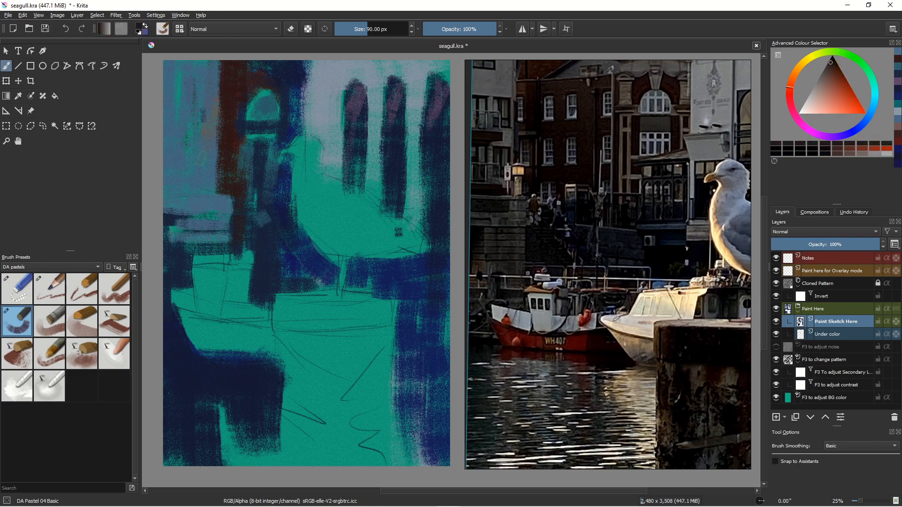
key(bracketleft)
key(bracketleft)
key(bracketleft)
key(bracketleft)
key(bracketleft)
key(bracketleft)
drag(226, 193, 163, 192)
drag(225, 192, 159, 191)
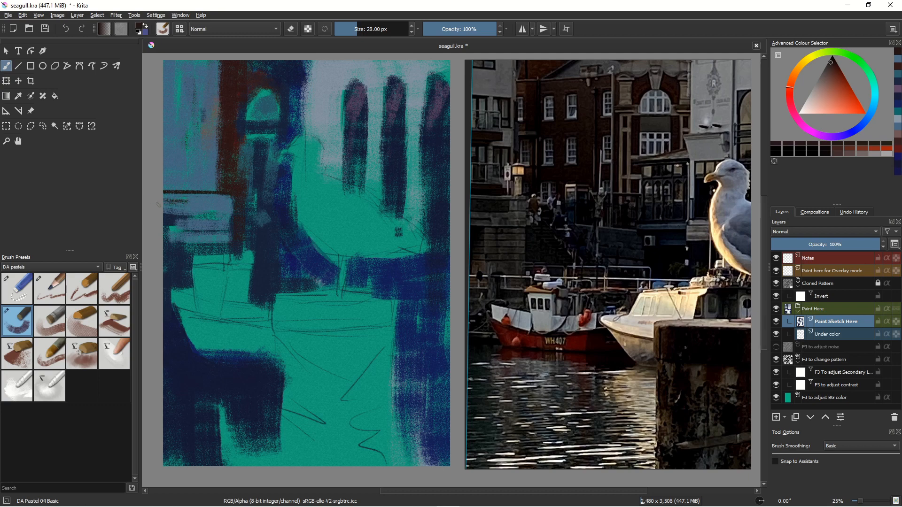
- Darken the quay wall's upper part with brown and sampled navy, plus its outer edge and the area just above it, using a 96 px brush
key(bracketright)
key(bracketright)
key(bracketright)
key(bracketright)
key(bracketright)
key(bracketright)
drag(155, 208, 176, 205)
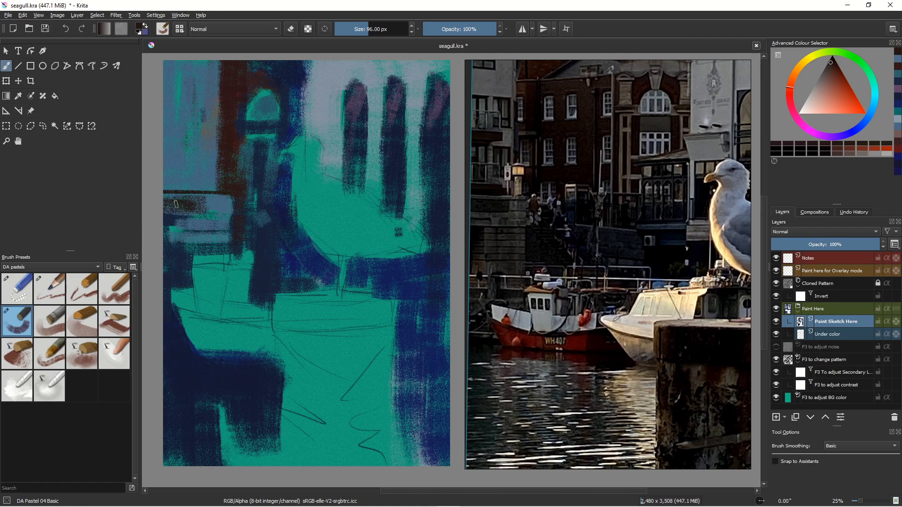
ctrl+click(285, 215)
drag(170, 207, 210, 205)
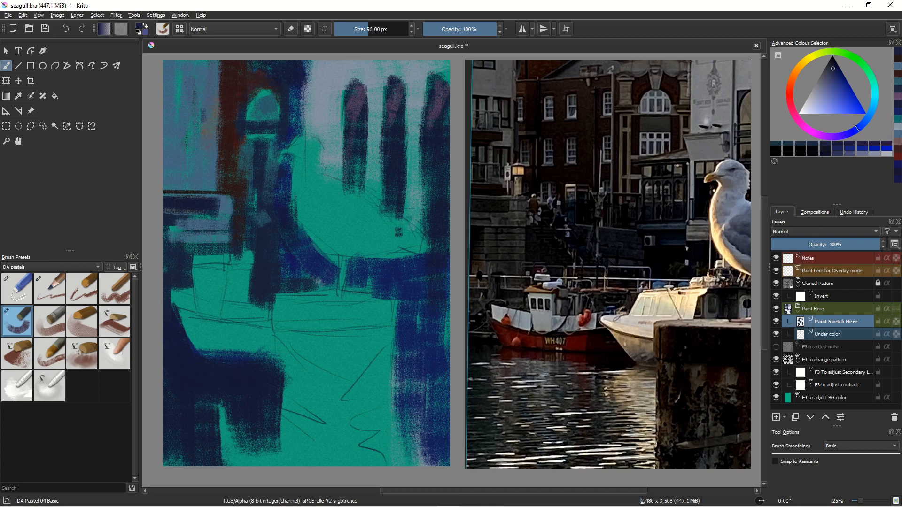
drag(172, 226, 167, 278)
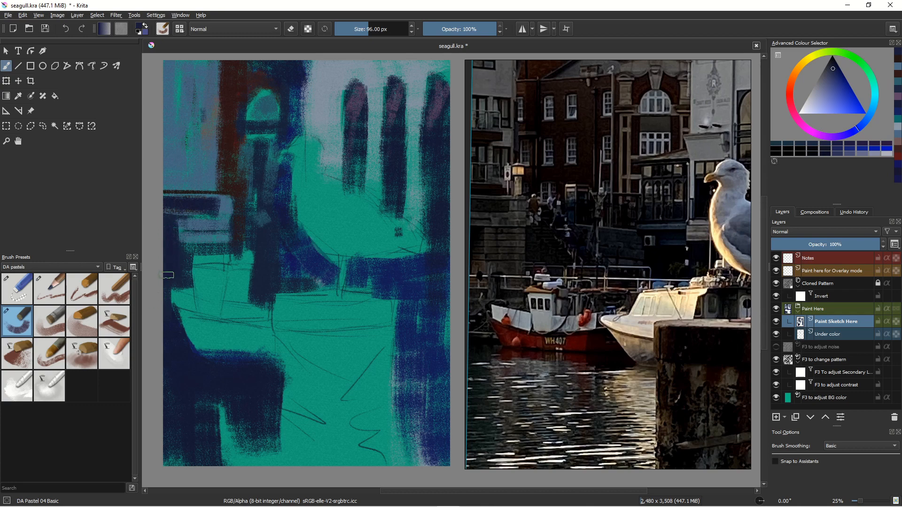
mouse_move(167, 185)
mouse_down()
mouse_move(199, 189)
mouse_move(155, 185)
mouse_up()
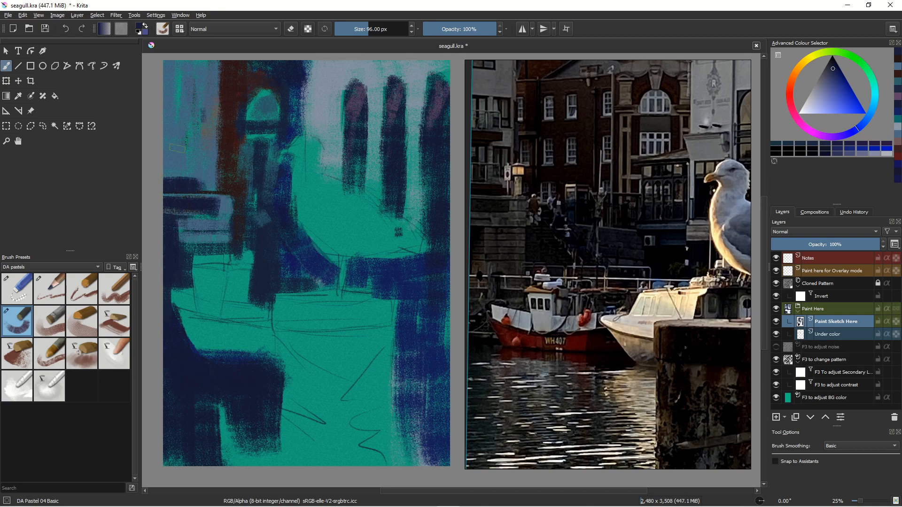
- Paint a navy balcony band on the far-left building and thin vertical lines beneath it with a 32 px brush
drag(188, 120, 165, 122)
key(bracketleft)
key(bracketleft)
key(bracketleft)
key(bracketleft)
key(bracketleft)
key(bracketleft)
key(bracketleft)
key(bracketleft)
key(bracketleft)
key(bracketleft)
key(bracketleft)
key(bracketleft)
key(bracketleft)
key(bracketleft)
key(bracketleft)
key(bracketleft)
key(bracketleft)
key(bracketleft)
key(bracketleft)
key(bracketleft)
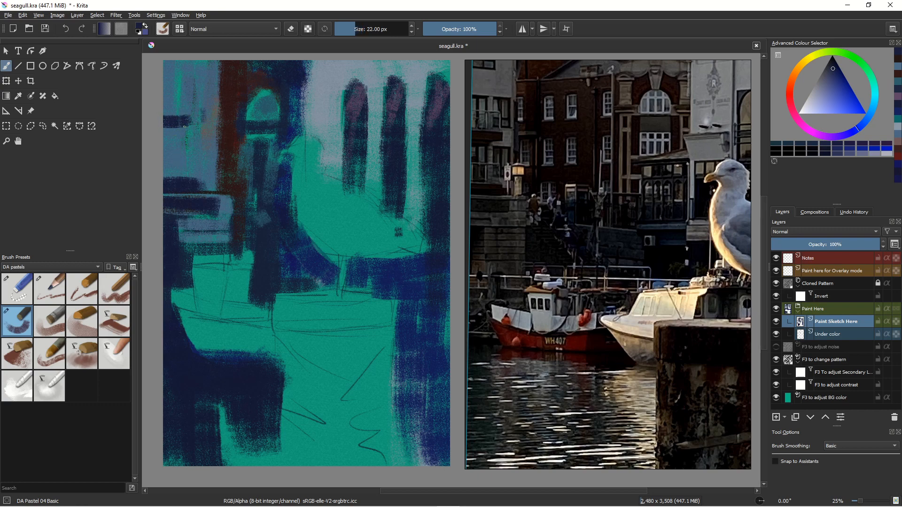
key(bracketleft)
key(bracketright)
mouse_move(184, 177)
mouse_down()
mouse_move(183, 122)
mouse_move(184, 170)
mouse_up()
key(bracketright)
key(bracketright)
key(bracketright)
key(bracketright)
key(bracketright)
drag(184, 126, 185, 169)
drag(177, 126, 177, 168)
- Undo the stray vertical stroke and outline a window in navy beneath the far-left building's balcony band
drag(209, 133, 208, 181)
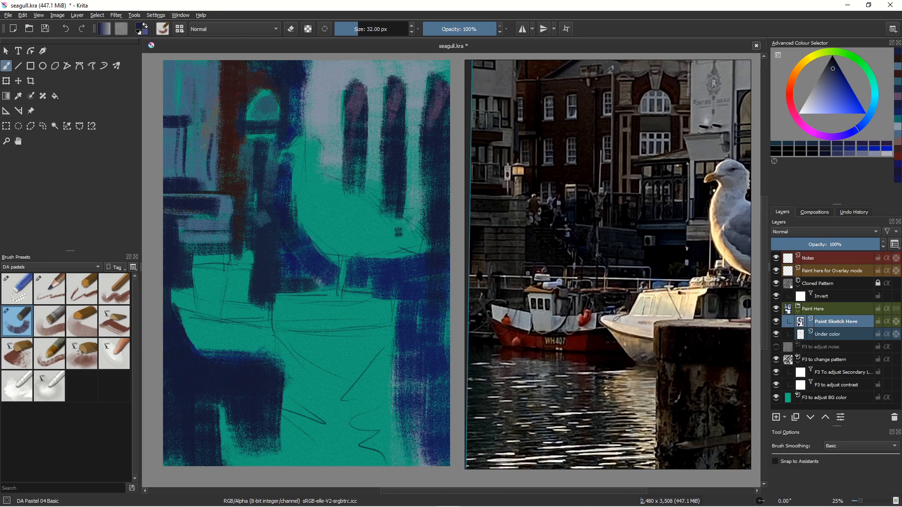
key(ctrl+z)
mouse_move(209, 134)
mouse_down()
mouse_move(208, 176)
mouse_move(193, 158)
mouse_up()
drag(201, 135, 199, 174)
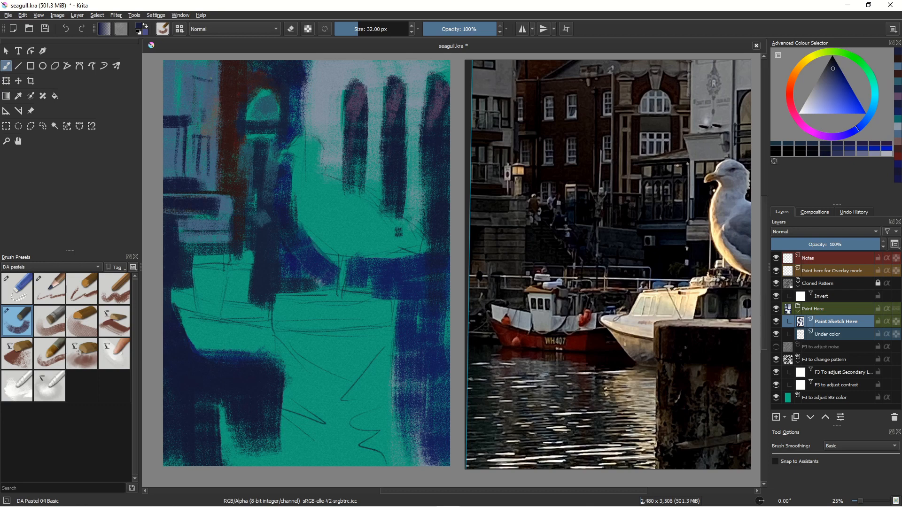
- Draw thin navy window lines on the far-left building's upper floor and a horizontal navy line along the quay wall's base
drag(203, 79, 204, 109)
drag(183, 76, 184, 111)
drag(173, 76, 171, 117)
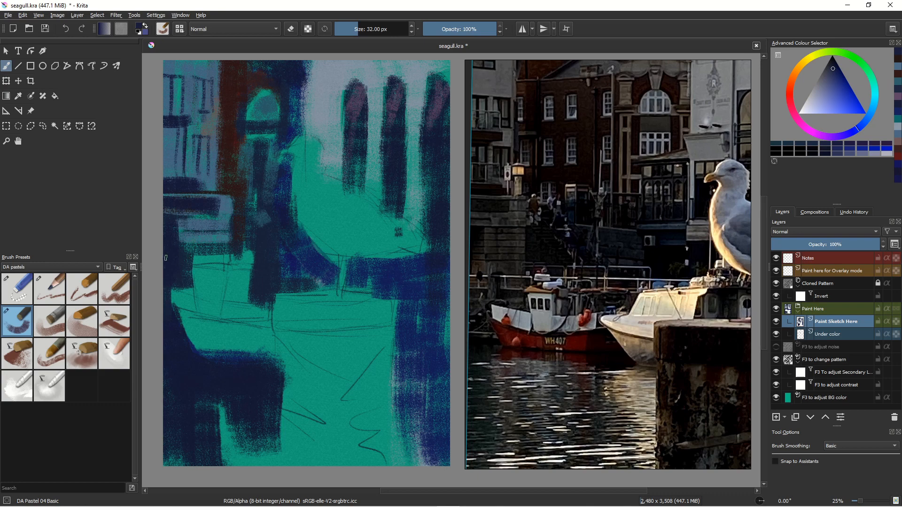
drag(180, 258, 263, 258)
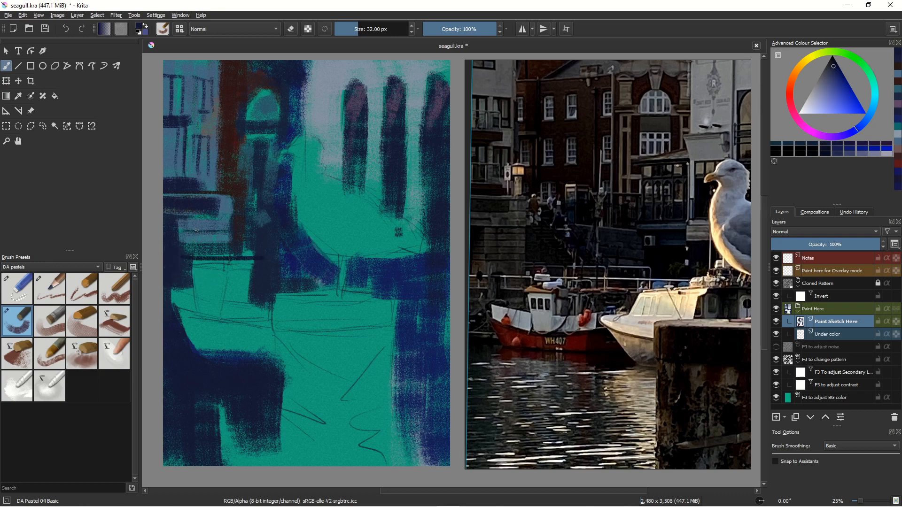
- Enlarge the brush to 51 px and paint navy strokes across the quay base, just above the small boat's cabin
key(bracketright)
key(bracketright)
key(bracketright)
key(bracketright)
key(bracketright)
mouse_move(187, 259)
mouse_down()
mouse_move(252, 265)
mouse_move(225, 255)
mouse_move(263, 256)
mouse_move(231, 244)
mouse_move(287, 268)
mouse_up()
mouse_move(240, 250)
mouse_down()
mouse_move(191, 253)
mouse_move(228, 254)
mouse_up()
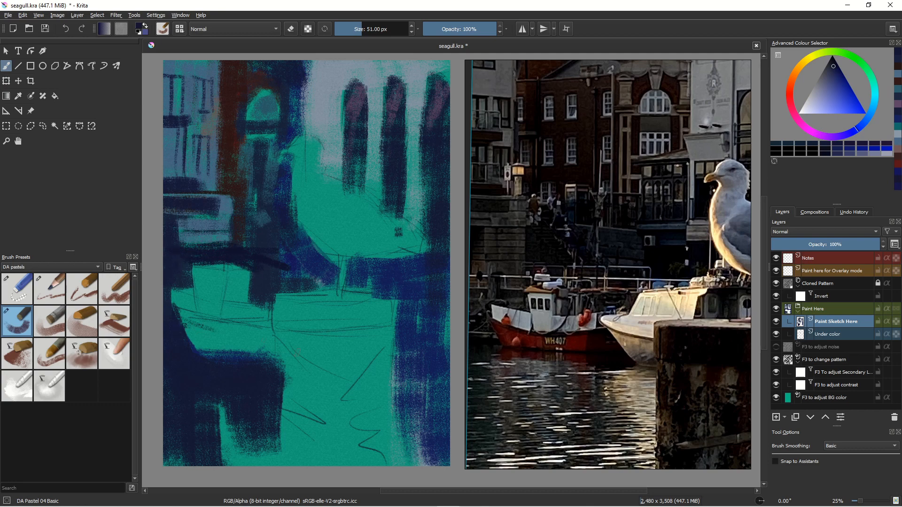
- Choose a strong red and paint a first stroke along the small fishing boat's hull
click(788, 95)
click(837, 78)
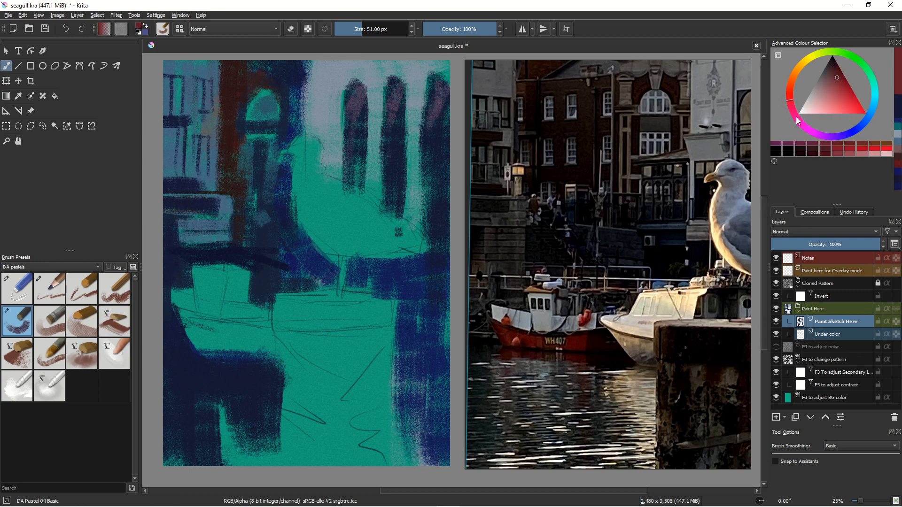
drag(788, 97, 799, 93)
click(792, 101)
drag(839, 78, 851, 83)
drag(188, 320, 231, 329)
- Enlarge the brush to 135 px and fill the rest of the fishing boat's hull with red
key(bracketright)
key(bracketright)
key(bracketright)
key(bracketright)
key(bracketright)
key(bracketright)
key(bracketright)
key(bracketright)
key(bracketright)
key(bracketright)
key(bracketright)
key(bracketright)
key(bracketright)
key(bracketright)
mouse_move(181, 319)
mouse_down()
mouse_move(197, 341)
mouse_move(191, 319)
mouse_move(202, 337)
mouse_move(235, 346)
mouse_move(206, 339)
mouse_move(249, 348)
mouse_move(199, 325)
mouse_move(256, 336)
mouse_move(173, 306)
mouse_up()
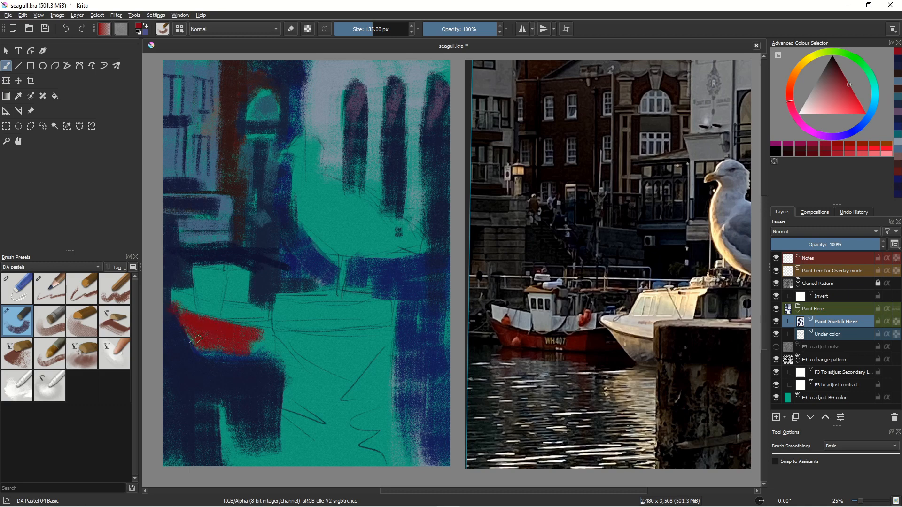
- Smear the red hull down into the dark water as a soft reflection, using the 200 px DA Pastel 12 Blender smear brush
click(15, 386)
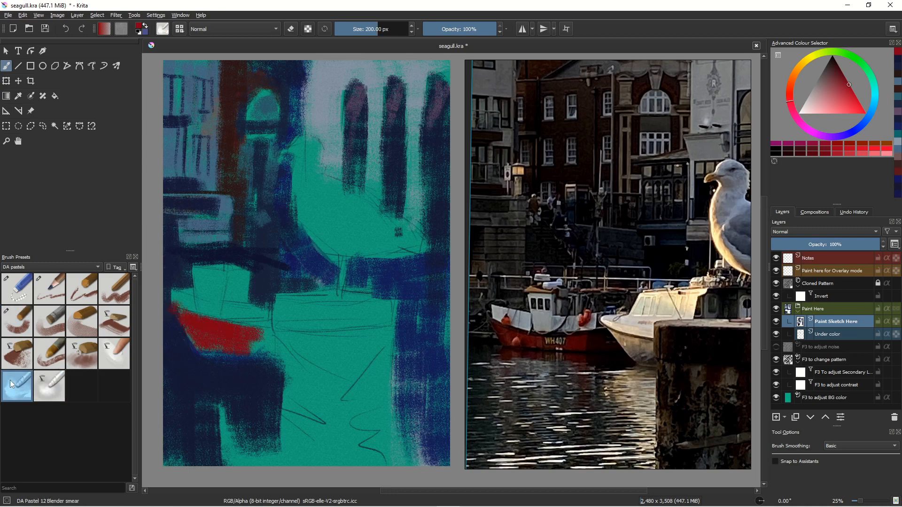
mouse_move(216, 357)
mouse_down()
mouse_move(216, 335)
mouse_move(220, 360)
mouse_move(228, 336)
mouse_move(232, 369)
mouse_move(235, 334)
mouse_up()
mouse_move(252, 339)
mouse_down()
mouse_move(204, 340)
mouse_move(207, 333)
mouse_move(206, 379)
mouse_move(215, 331)
mouse_move(227, 373)
mouse_move(234, 336)
mouse_move(241, 368)
mouse_move(253, 337)
mouse_move(257, 412)
mouse_move(262, 341)
mouse_move(273, 358)
mouse_move(270, 397)
mouse_move(270, 336)
mouse_move(254, 384)
mouse_move(239, 342)
mouse_move(240, 406)
mouse_move(187, 324)
mouse_move(197, 395)
mouse_up()
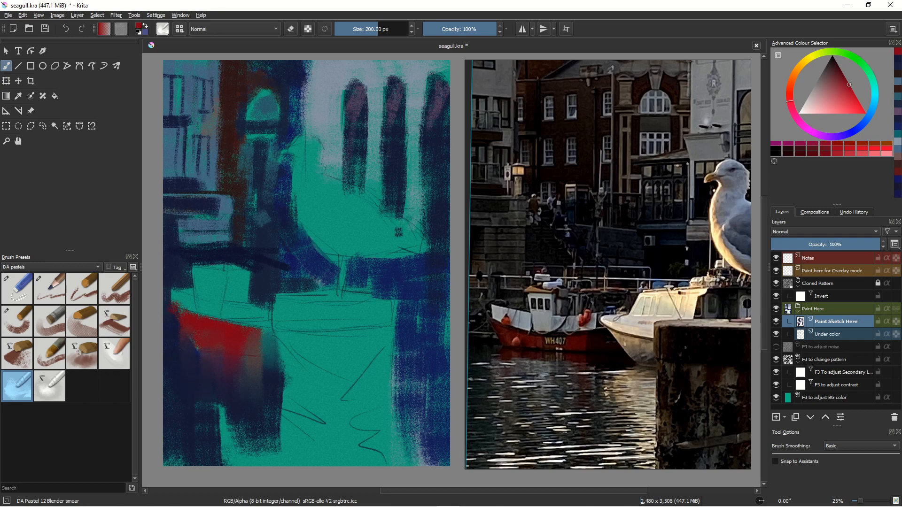
mouse_move(220, 331)
mouse_down()
mouse_move(234, 398)
mouse_move(219, 353)
mouse_move(199, 351)
mouse_move(188, 334)
mouse_move(188, 376)
mouse_move(219, 391)
mouse_move(234, 349)
mouse_move(252, 359)
mouse_move(236, 336)
mouse_move(264, 332)
mouse_move(271, 365)
mouse_up()
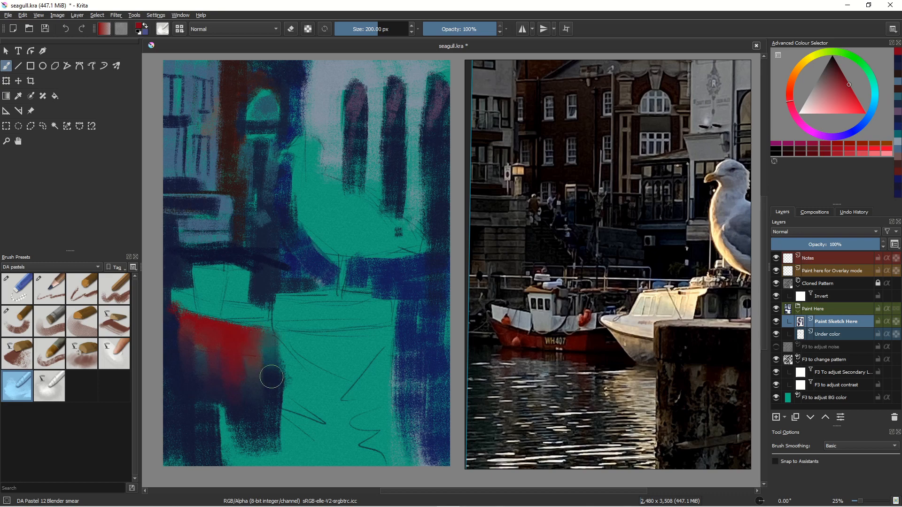
- Blend the background buildings, the arched windows and the dark water below the boat with the smear brush
mouse_move(166, 270)
mouse_down()
mouse_move(191, 236)
mouse_move(162, 234)
mouse_move(202, 226)
mouse_up()
mouse_move(233, 97)
mouse_down()
mouse_move(241, 146)
mouse_move(243, 94)
mouse_move(255, 100)
mouse_move(232, 93)
mouse_move(254, 119)
mouse_up()
mouse_move(354, 89)
mouse_down()
mouse_move(334, 133)
mouse_move(339, 92)
mouse_move(352, 82)
mouse_move(331, 122)
mouse_move(346, 110)
mouse_move(339, 159)
mouse_move(397, 78)
mouse_move(383, 116)
mouse_move(420, 126)
mouse_move(436, 83)
mouse_move(407, 182)
mouse_move(424, 137)
mouse_move(413, 199)
mouse_move(422, 193)
mouse_move(426, 205)
mouse_move(420, 271)
mouse_move(428, 299)
mouse_move(439, 283)
mouse_move(439, 361)
mouse_up()
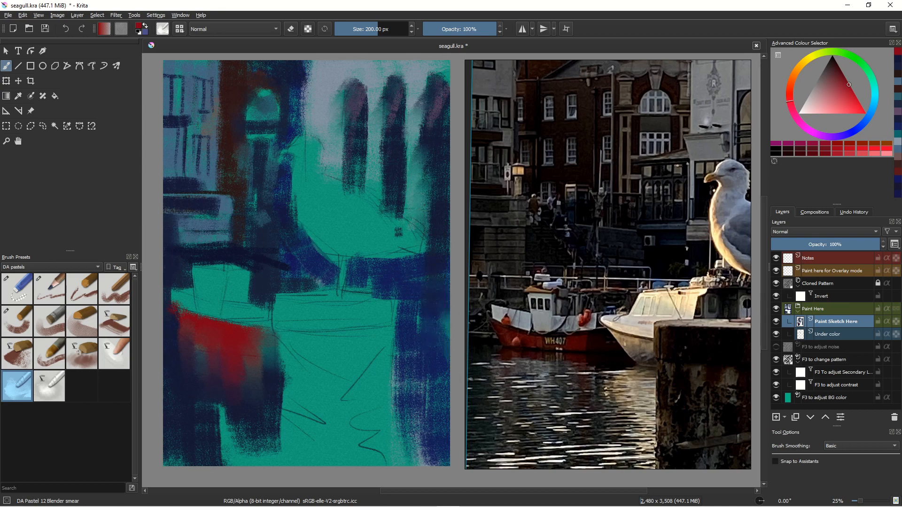
mouse_move(278, 402)
mouse_down()
mouse_move(279, 474)
mouse_move(267, 406)
mouse_move(267, 470)
mouse_move(242, 412)
mouse_move(244, 444)
mouse_move(231, 460)
mouse_move(220, 405)
mouse_up()
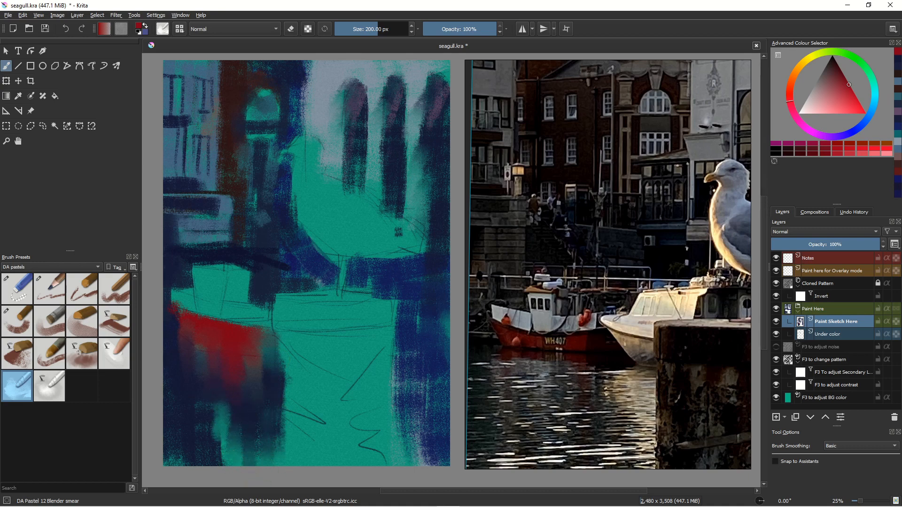
drag(178, 124, 171, 126)
mouse_move(165, 165)
mouse_down()
mouse_move(191, 253)
mouse_move(187, 213)
mouse_move(187, 231)
mouse_move(206, 203)
mouse_move(168, 231)
mouse_up()
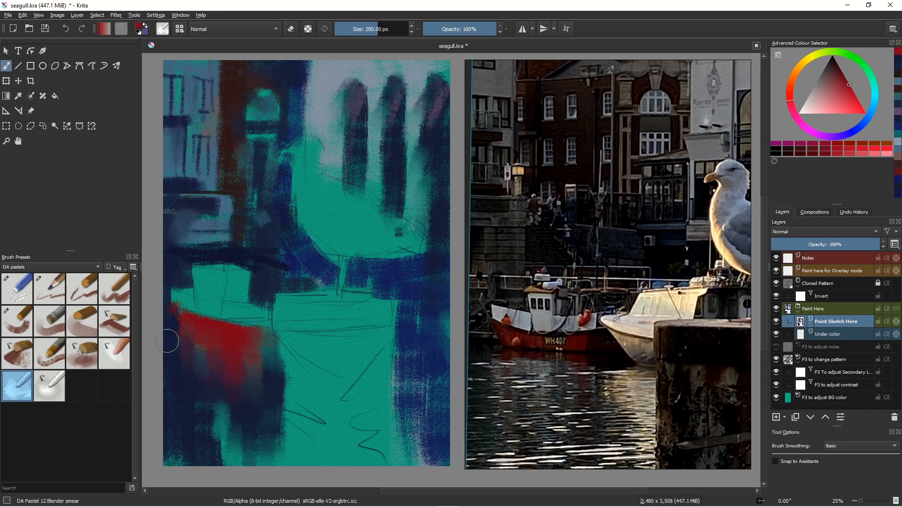
- Block in the mooring post in navy sampled from the canvas, using the 135 px DA Pastel 04 Basic brush
ctrl+click(169, 355)
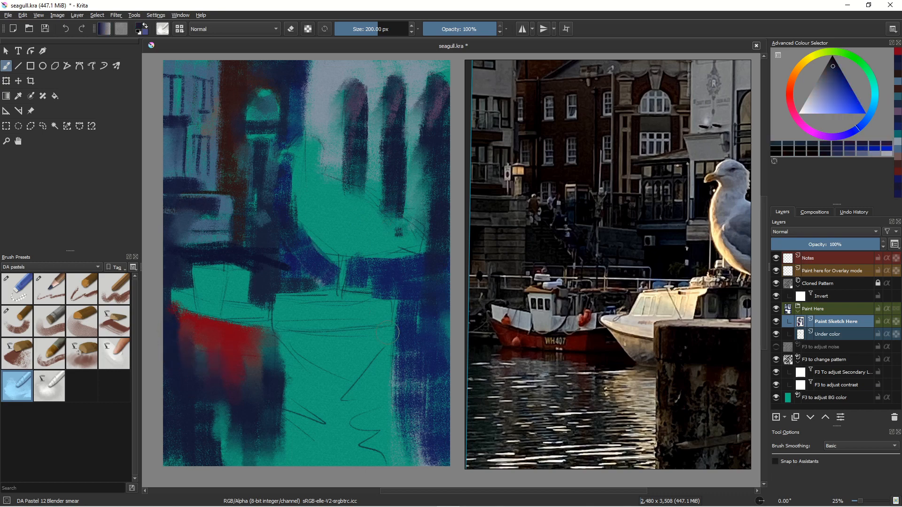
click(17, 330)
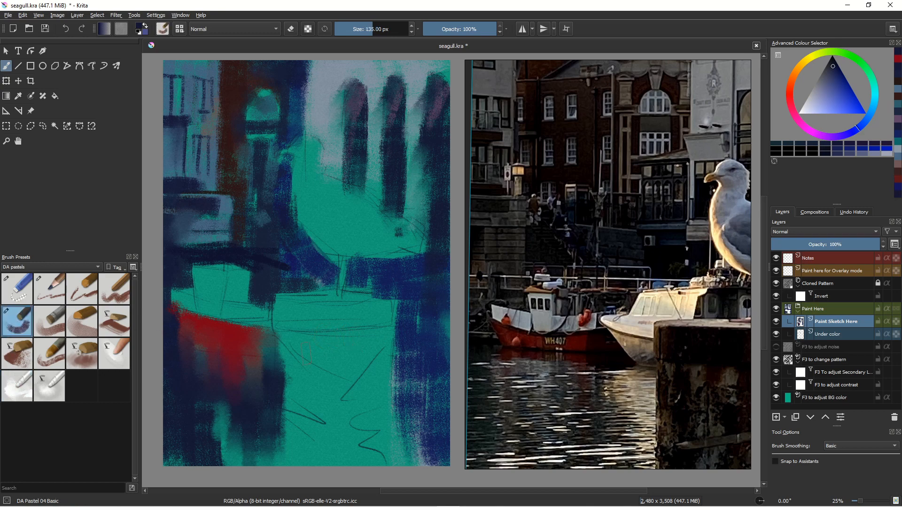
drag(390, 331, 326, 336)
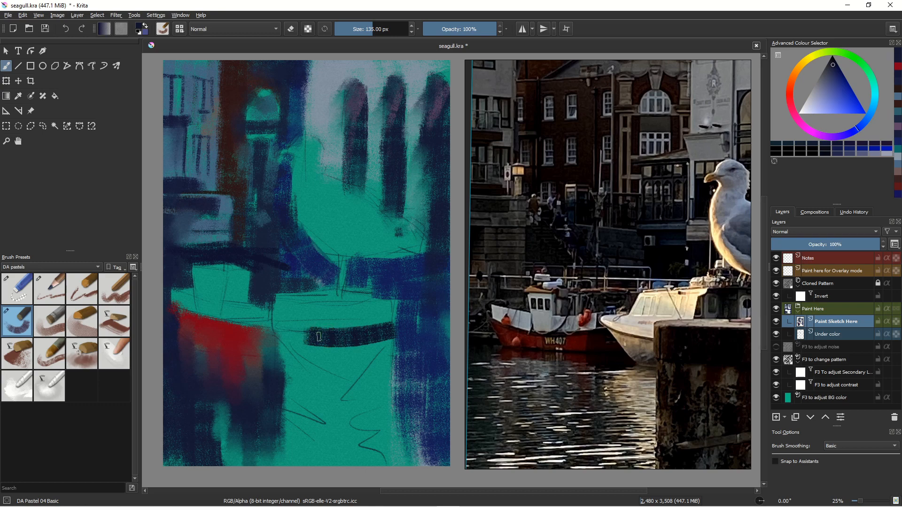
drag(390, 351, 327, 353)
mouse_move(273, 303)
mouse_down()
mouse_move(281, 317)
mouse_move(331, 326)
mouse_move(298, 317)
mouse_move(324, 312)
mouse_up()
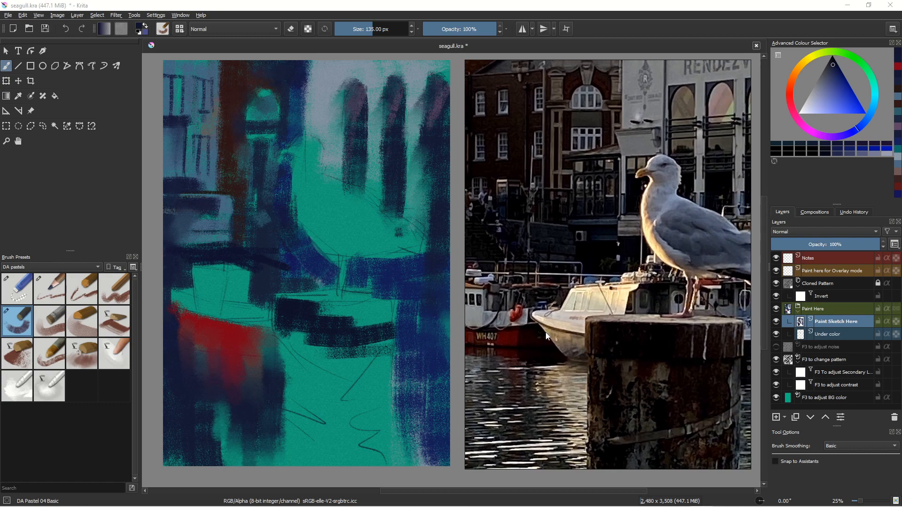
mouse_move(317, 312)
mouse_down()
mouse_move(372, 302)
mouse_move(388, 331)
mouse_move(369, 339)
mouse_move(378, 350)
mouse_move(375, 401)
mouse_up()
drag(367, 355, 359, 400)
mouse_move(352, 352)
mouse_down()
mouse_move(354, 399)
mouse_move(370, 390)
mouse_move(311, 415)
mouse_move(356, 366)
mouse_move(291, 374)
mouse_move(299, 359)
mouse_move(284, 376)
mouse_up()
drag(296, 328, 293, 463)
drag(292, 348, 281, 465)
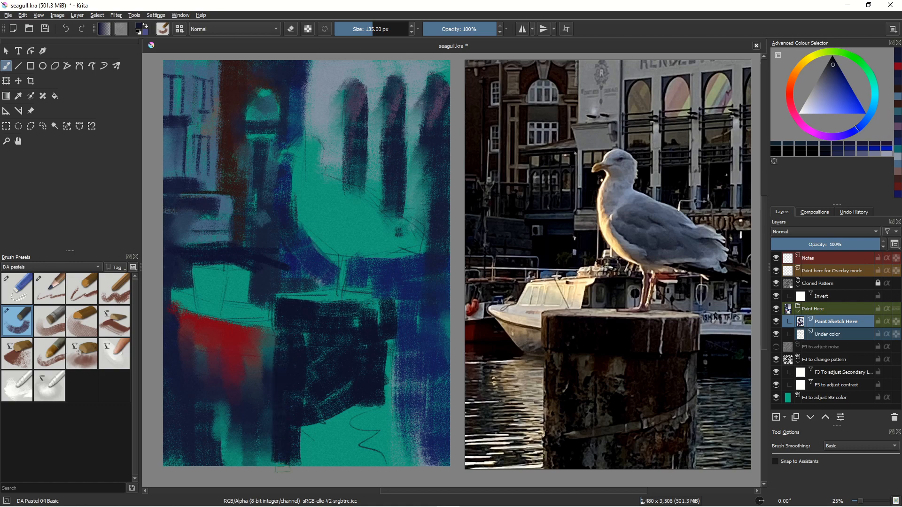
drag(301, 427, 333, 468)
- Choose a dark reddish brown and paint it over the post's lower part, right edge and diagonally across its middle
click(788, 89)
mouse_move(365, 346)
mouse_down()
mouse_move(324, 383)
mouse_move(318, 410)
mouse_move(349, 435)
mouse_up()
drag(381, 410, 378, 462)
drag(387, 395, 383, 465)
mouse_move(370, 409)
mouse_down()
mouse_move(369, 464)
mouse_move(346, 462)
mouse_up()
drag(387, 424, 384, 463)
drag(358, 425, 354, 462)
drag(344, 426, 331, 463)
drag(325, 439, 316, 462)
mouse_move(360, 410)
mouse_down()
mouse_move(300, 465)
mouse_move(303, 439)
mouse_up()
drag(381, 300, 383, 378)
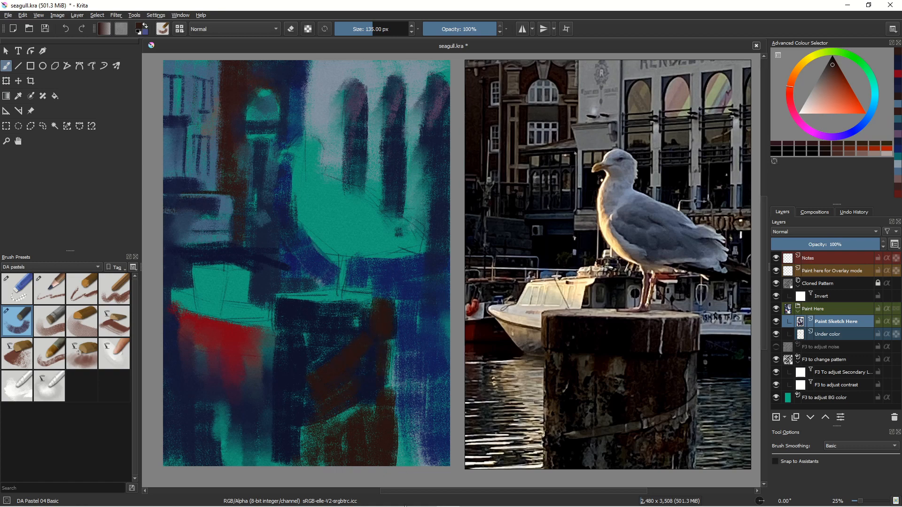
drag(292, 342, 358, 339)
- Add ochre strokes to the post's front, side edges and lower diagonal band, using DA Pastel 08 Impact at 100 px for the left edge
click(801, 62)
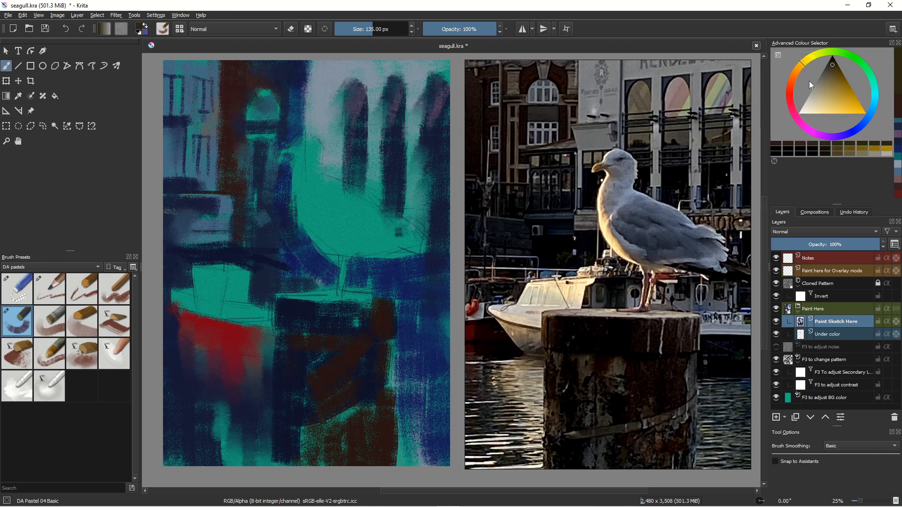
click(836, 76)
mouse_move(292, 337)
mouse_down()
mouse_move(320, 350)
mouse_move(349, 346)
mouse_move(305, 337)
mouse_move(325, 333)
mouse_move(284, 360)
mouse_move(285, 323)
mouse_move(296, 382)
mouse_move(295, 341)
mouse_move(331, 341)
mouse_up()
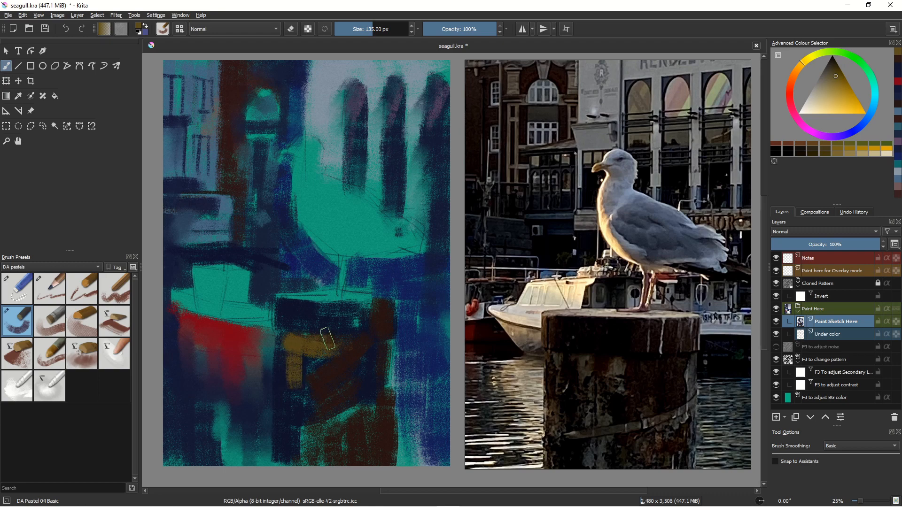
drag(388, 351, 385, 407)
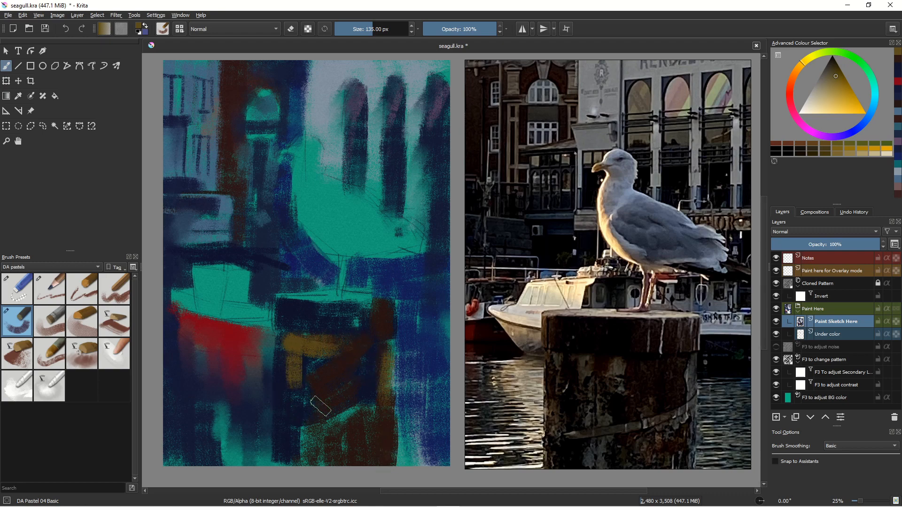
mouse_move(308, 426)
mouse_down()
mouse_move(317, 443)
mouse_move(328, 461)
mouse_move(293, 470)
mouse_up()
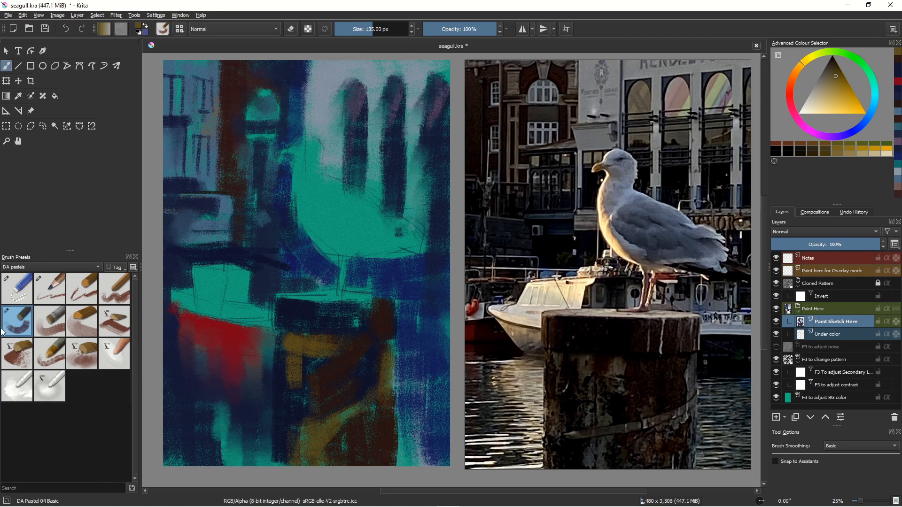
click(15, 360)
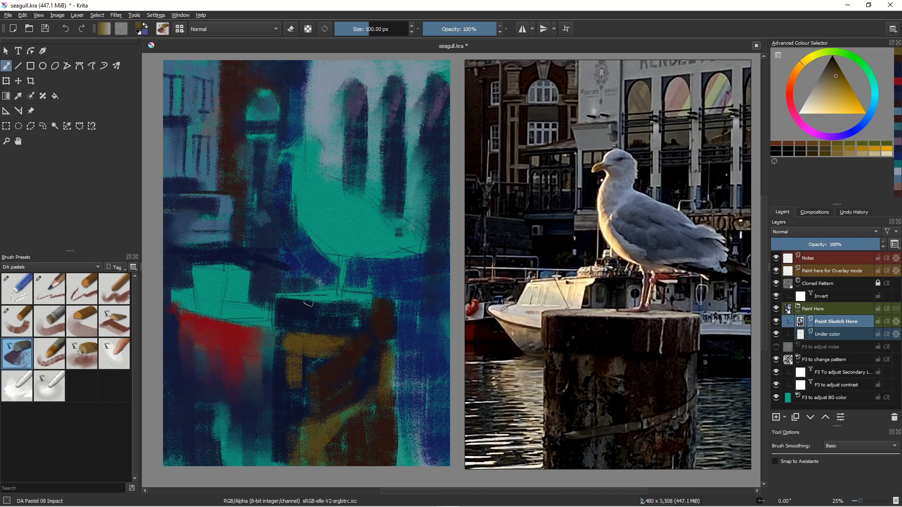
mouse_move(280, 305)
mouse_down()
mouse_move(286, 351)
mouse_move(290, 343)
mouse_move(288, 375)
mouse_move(279, 339)
mouse_move(285, 413)
mouse_up()
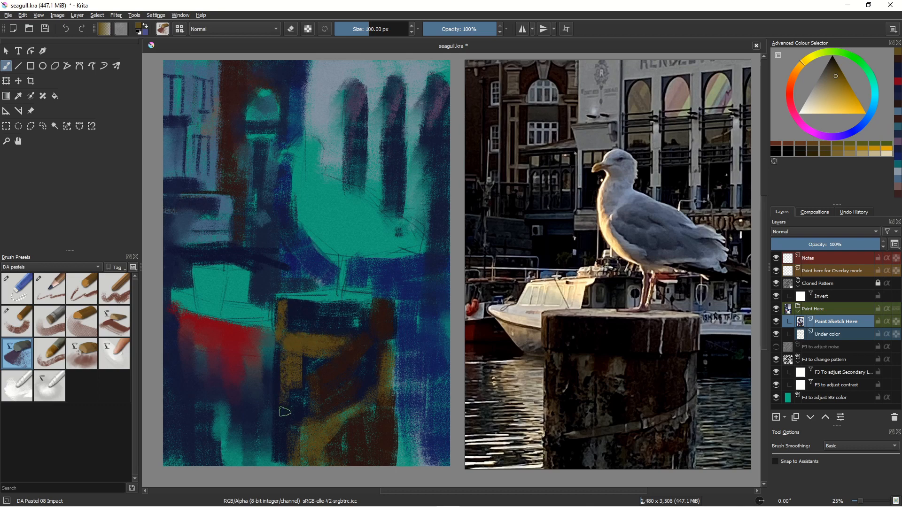
- Add rough pale beige texture beneath the post's dark upper band and down its left side
click(817, 89)
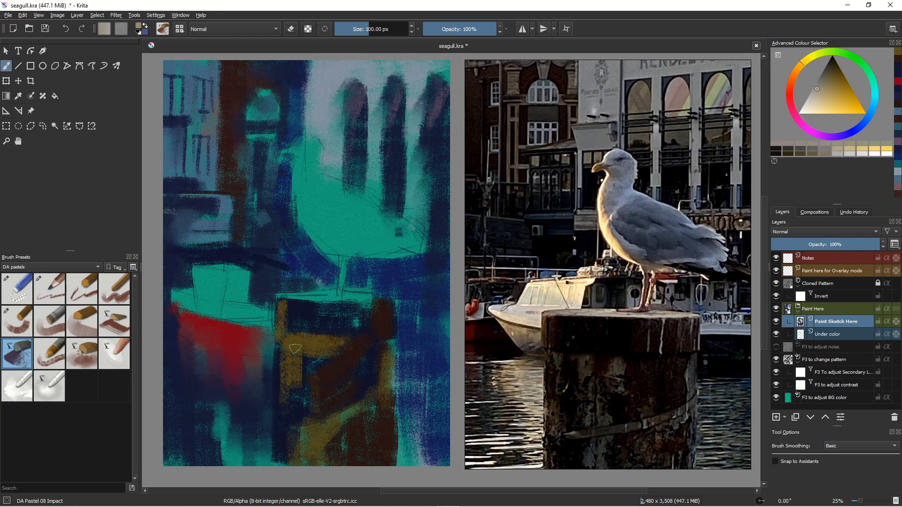
mouse_move(330, 337)
mouse_down()
mouse_move(330, 365)
mouse_move(313, 367)
mouse_move(315, 392)
mouse_up()
mouse_move(304, 340)
mouse_down()
mouse_move(331, 337)
mouse_move(285, 338)
mouse_move(310, 334)
mouse_move(294, 342)
mouse_move(298, 417)
mouse_move(280, 394)
mouse_move(284, 381)
mouse_move(283, 428)
mouse_up()
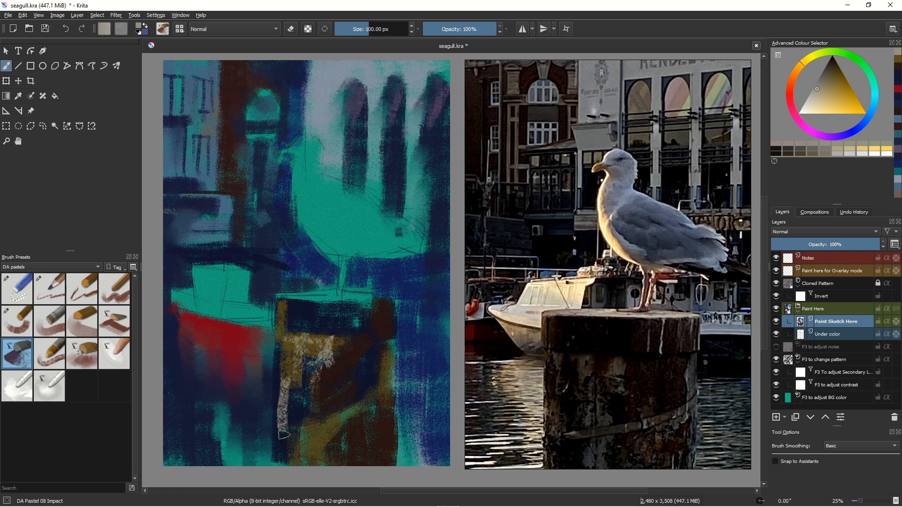
drag(277, 376, 286, 438)
- Choose a darker olive-grey and texture the post's left side, diagonal strap, lower area and the edge beneath its dark upper band
click(827, 77)
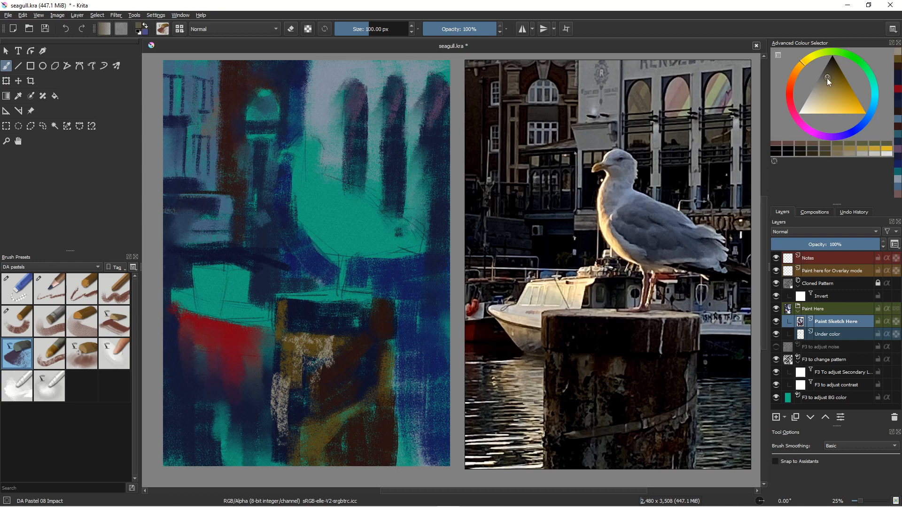
mouse_move(284, 379)
mouse_down()
mouse_move(278, 422)
mouse_move(288, 419)
mouse_move(291, 389)
mouse_move(324, 435)
mouse_up()
drag(319, 403, 323, 462)
mouse_move(333, 429)
mouse_down()
mouse_move(333, 461)
mouse_move(331, 441)
mouse_move(357, 465)
mouse_move(311, 441)
mouse_move(298, 462)
mouse_up()
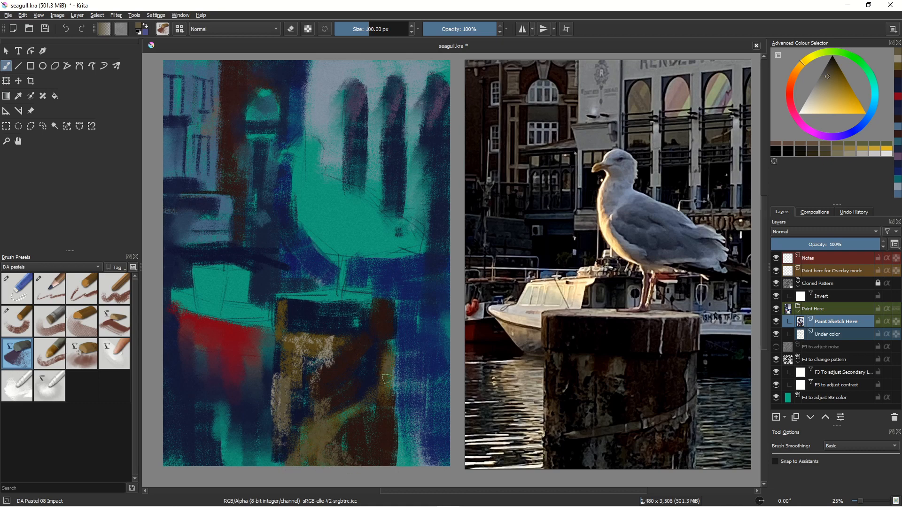
mouse_move(386, 401)
mouse_down()
mouse_move(389, 463)
mouse_move(350, 418)
mouse_move(293, 437)
mouse_up()
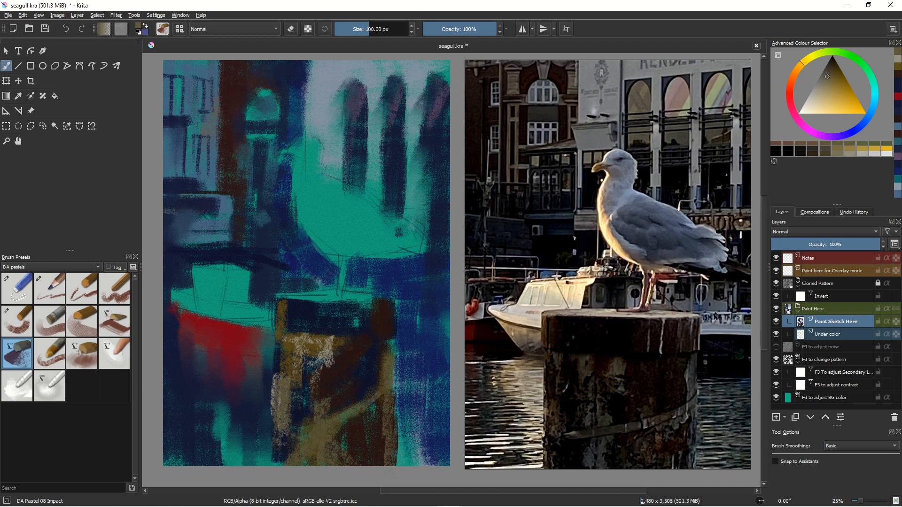
drag(282, 334, 280, 386)
drag(344, 346, 388, 341)
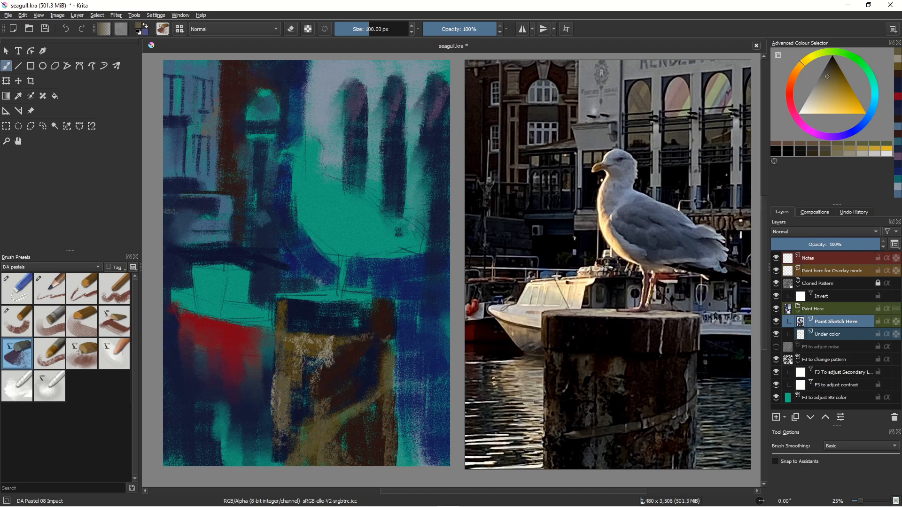
- Paint cream highlights along the post's top rim and, with the brush reduced to 68 px, along the red boat's upper hull edge
click(812, 99)
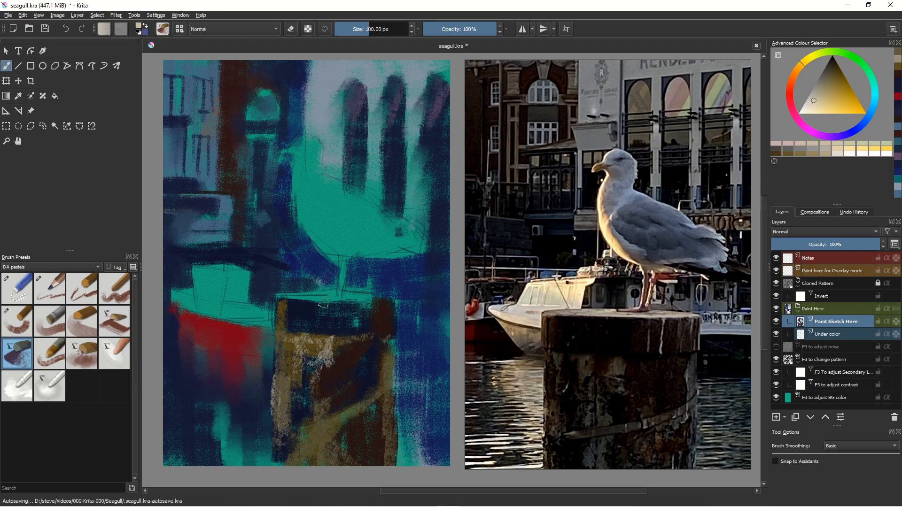
drag(314, 296, 352, 294)
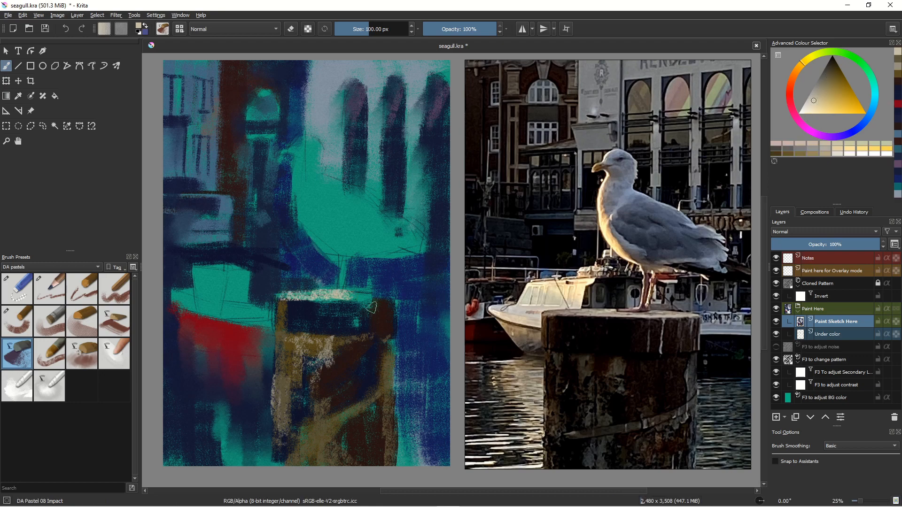
key(bracketleft)
key(bracketleft)
key(bracketleft)
key(bracketleft)
key(bracketleft)
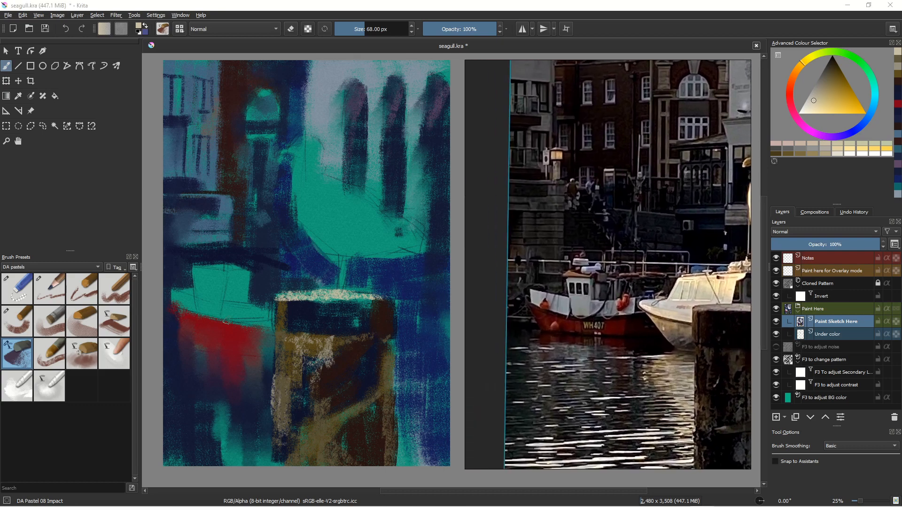
mouse_move(178, 295)
mouse_down()
mouse_move(209, 307)
mouse_move(179, 312)
mouse_move(240, 325)
mouse_move(196, 301)
mouse_up()
mouse_move(264, 308)
mouse_down()
mouse_move(215, 306)
mouse_move(245, 321)
mouse_up()
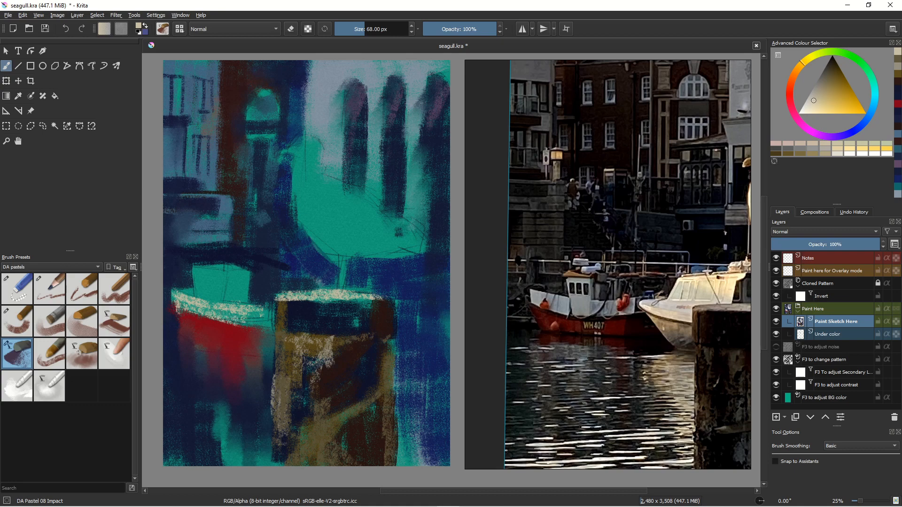
- Shade the boat's pale upper hull band with grey-beige and switch to the 135 px DA Pastel 04 Basic brush for the cabin
click(820, 82)
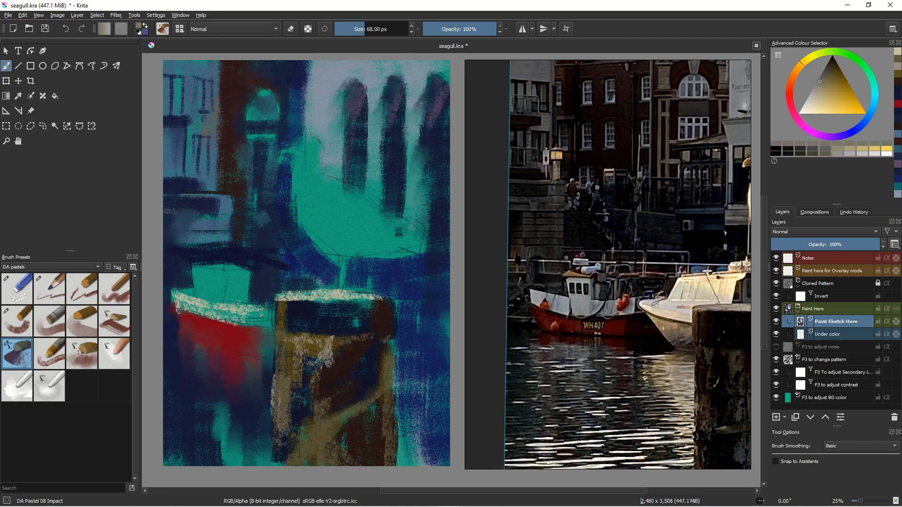
mouse_move(264, 312)
mouse_down()
mouse_move(255, 325)
mouse_move(181, 301)
mouse_up()
click(19, 323)
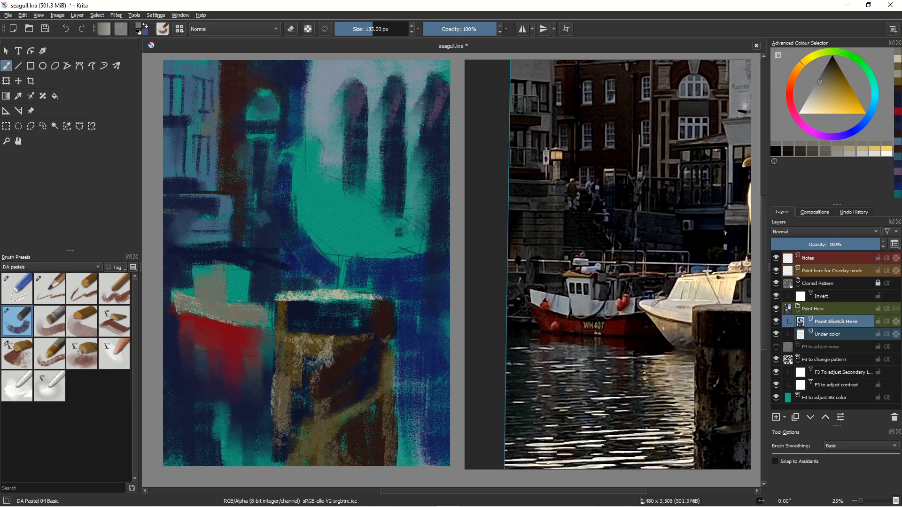
- Choose cream, paint vertical strokes down the middle of the boat's cabin, and undo the last two strokes
click(813, 102)
mouse_move(219, 267)
mouse_down()
mouse_move(221, 314)
mouse_move(209, 307)
mouse_up()
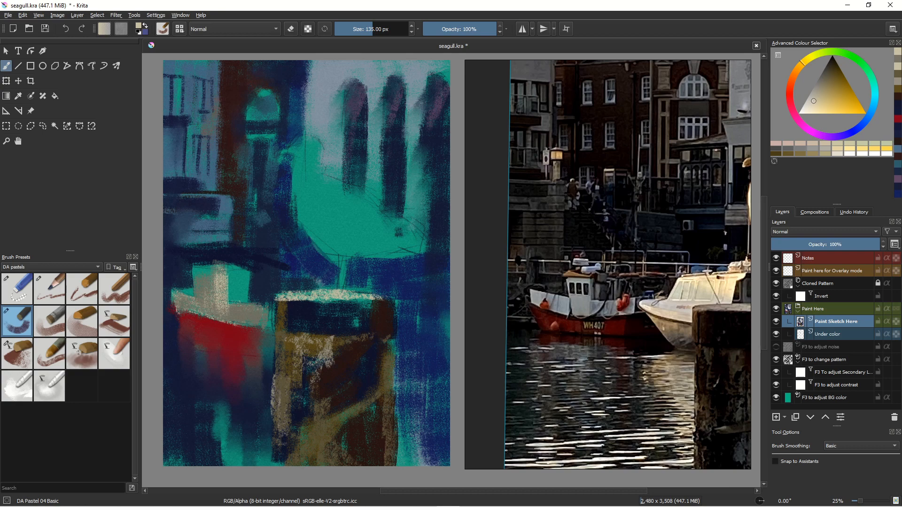
key(ctrl+z)
key(ctrl+z)
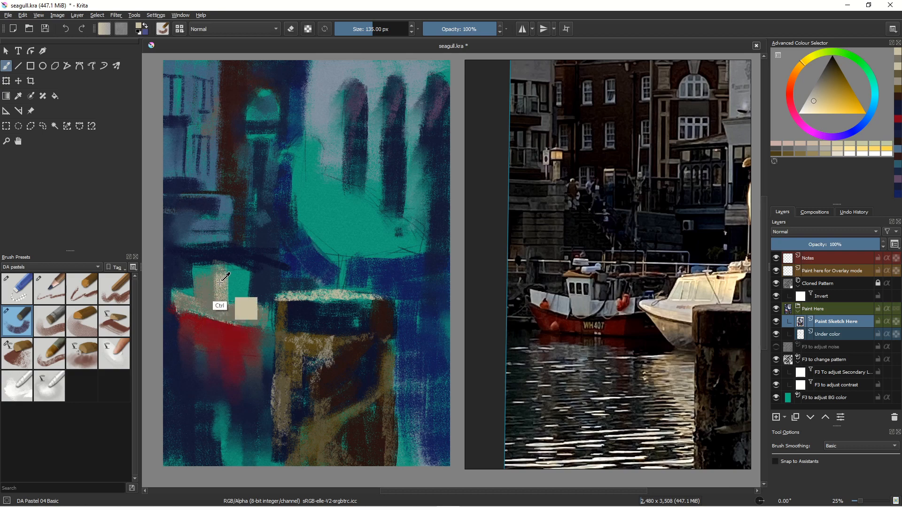
- Undo the last cabin stroke, choose a dark olive-grey, and shade the right side of the boat's cabin
key(ctrl+z)
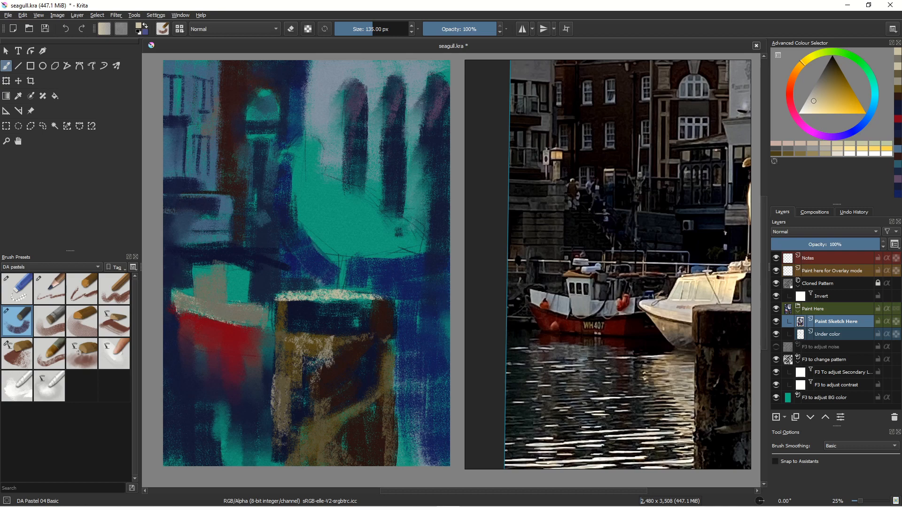
click(825, 75)
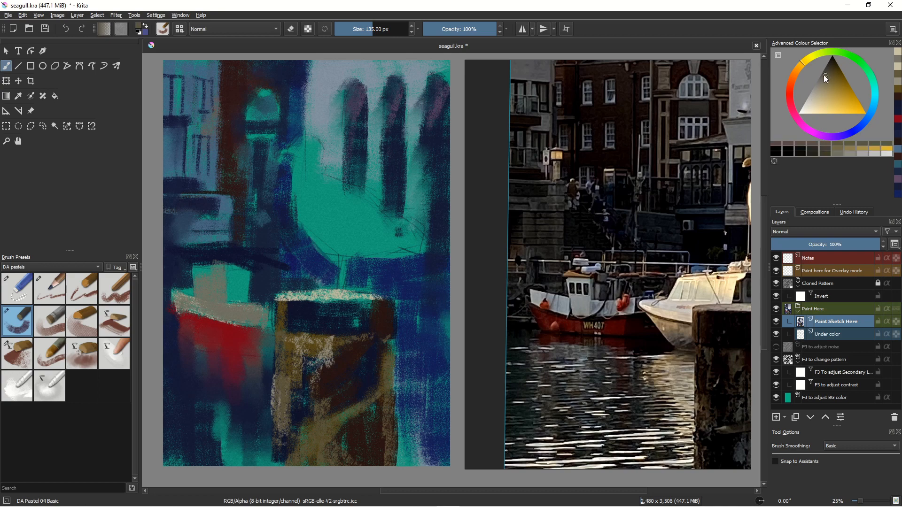
mouse_move(237, 272)
mouse_down()
mouse_move(233, 298)
mouse_move(256, 352)
mouse_move(209, 323)
mouse_move(252, 301)
mouse_up()
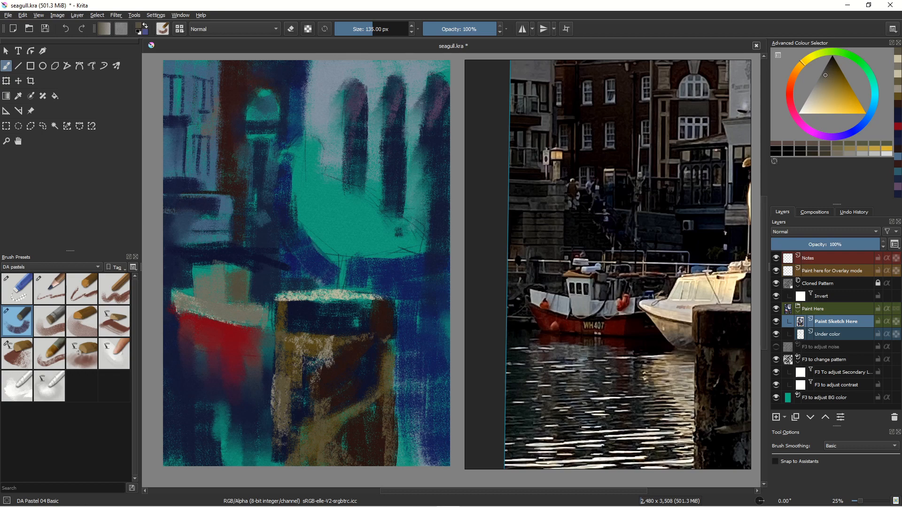
- Reduce the brush to 38 px and paint a dark olive-grey line along the top edge of the boat's cabin
key(bracketleft)
key(bracketleft)
key(bracketleft)
key(bracketleft)
key(bracketleft)
key(bracketleft)
key(bracketleft)
key(bracketleft)
key(bracketleft)
key(bracketleft)
key(bracketleft)
key(bracketleft)
key(bracketleft)
key(bracketleft)
key(bracketleft)
key(bracketleft)
key(bracketleft)
key(bracketleft)
mouse_move(196, 266)
mouse_down()
mouse_move(242, 269)
mouse_move(231, 263)
mouse_up()
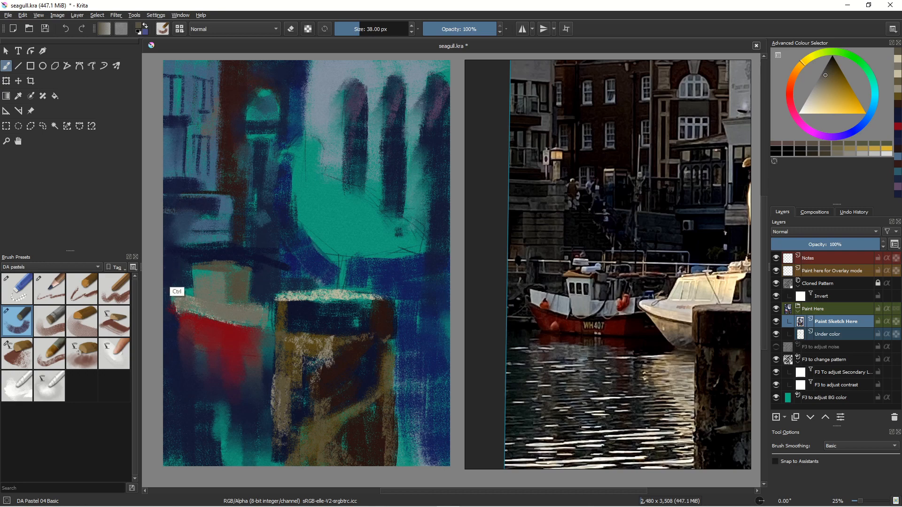
- Sample the dark navy beside the cabin and paint three small upright windows on the cabin's front
ctrl+click(190, 281)
mouse_move(220, 290)
mouse_down()
mouse_move(216, 276)
mouse_move(198, 291)
mouse_up()
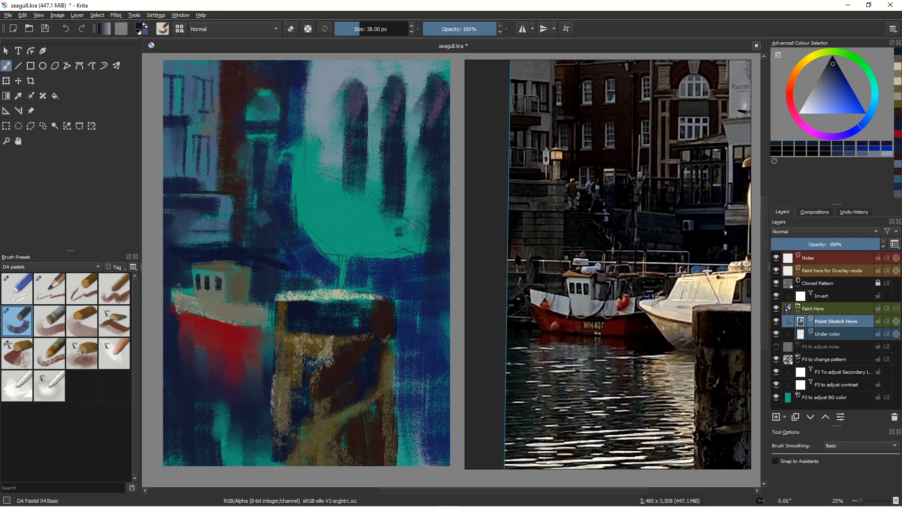
mouse_move(192, 293)
mouse_down()
mouse_move(168, 284)
mouse_move(190, 295)
mouse_up()
- Darken the cabin's right side with navy at 78 px and blend it using the 200 px DA Pastel 12 Blender smear brush
key(bracketright)
key(bracketright)
key(bracketright)
key(bracketright)
key(bracketright)
key(bracketright)
key(bracketright)
key(bracketright)
key(bracketright)
drag(254, 279, 249, 298)
click(25, 390)
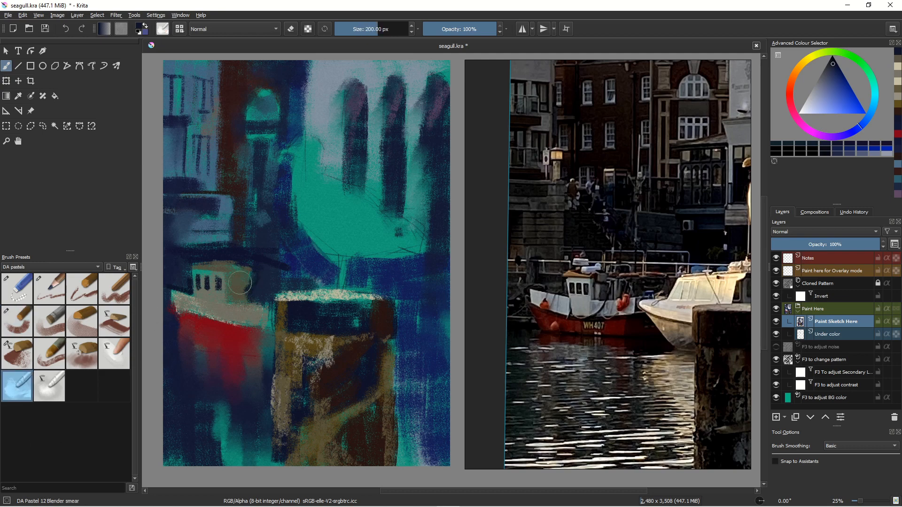
mouse_move(259, 276)
mouse_down()
mouse_move(239, 285)
mouse_move(273, 284)
mouse_move(252, 294)
mouse_move(252, 324)
mouse_move(273, 358)
mouse_move(240, 292)
mouse_up()
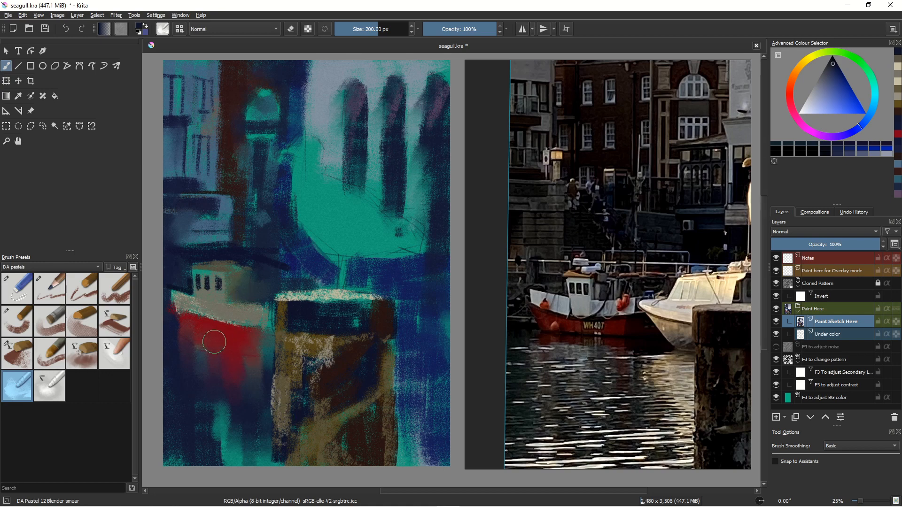
- With DA Pastel 04 Basic at 30 px, draw thin navy lines down the cabin's left edge and the hull's right end
click(16, 322)
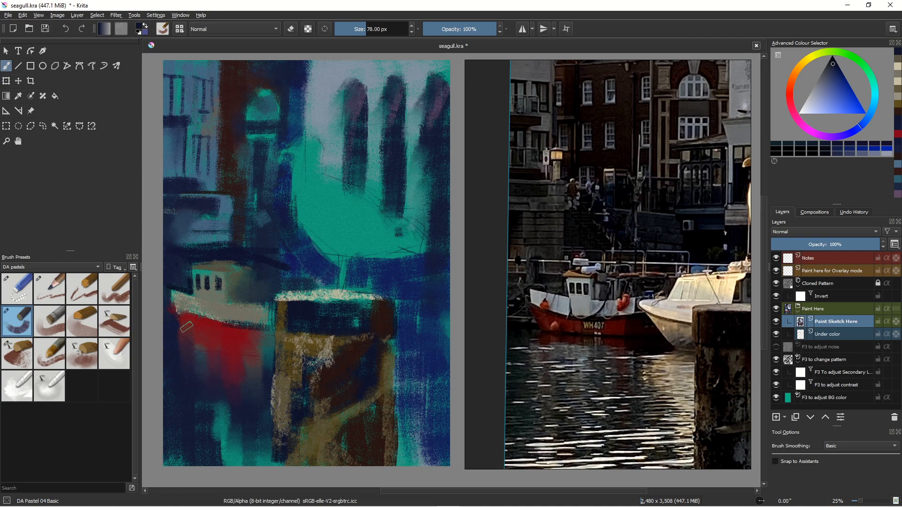
key(bracketleft)
key(bracketleft)
key(bracketleft)
key(bracketleft)
key(bracketleft)
key(bracketleft)
key(bracketleft)
key(bracketleft)
drag(191, 293, 195, 314)
drag(193, 297, 197, 314)
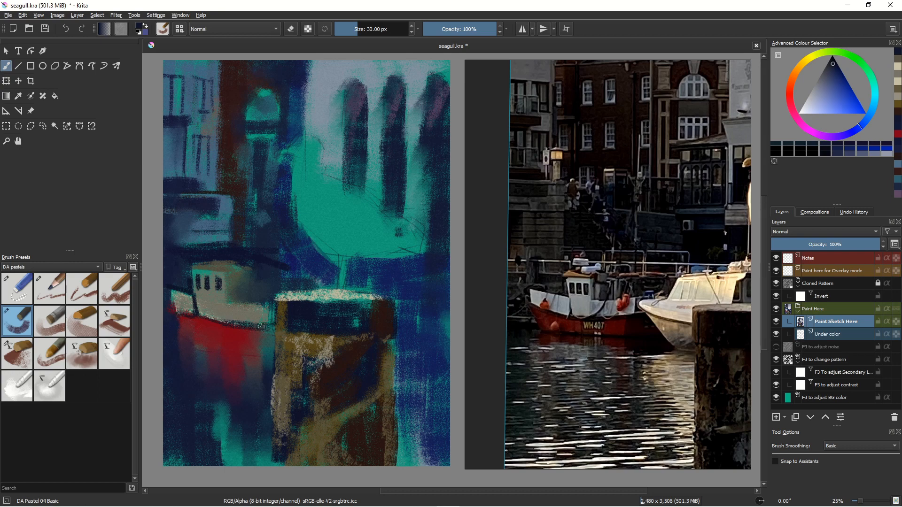
drag(270, 302, 270, 317)
- Choose bright red for a buoy dab near the left end of the boat's red hull and add a pale pink highlight to it
click(790, 84)
click(791, 98)
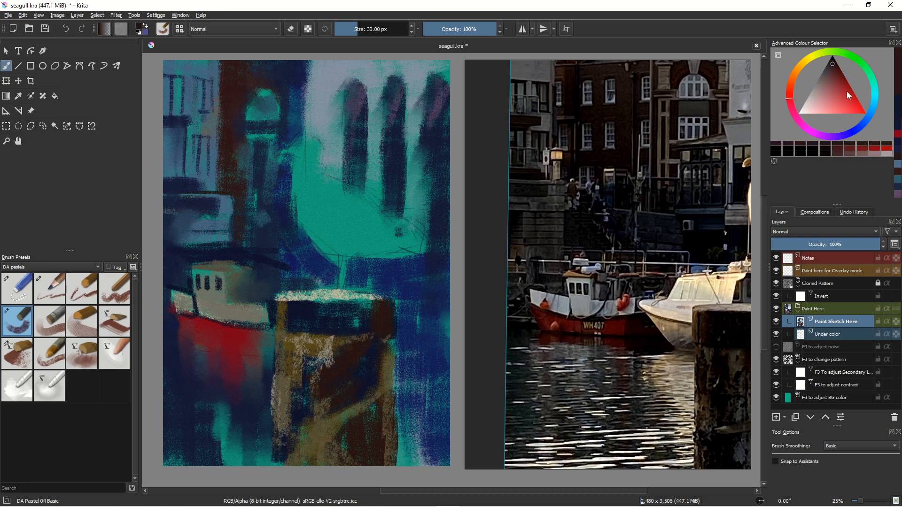
click(849, 96)
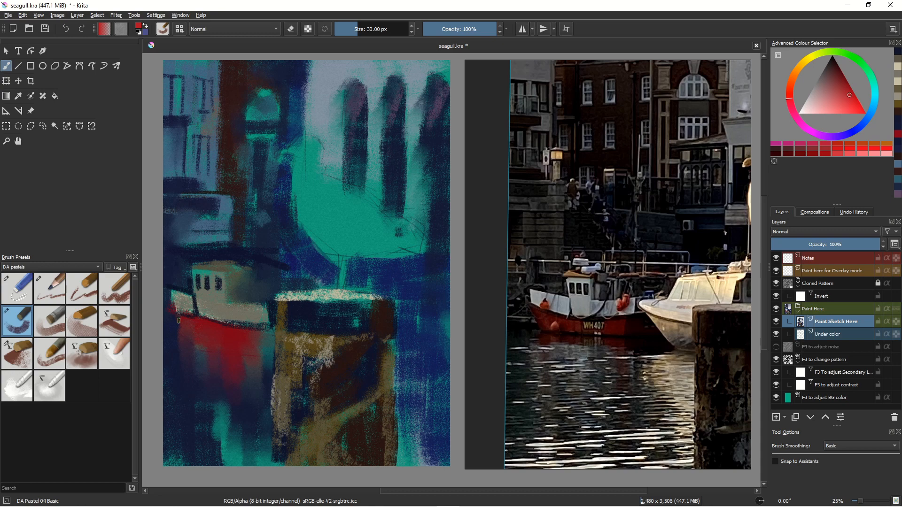
click(191, 328)
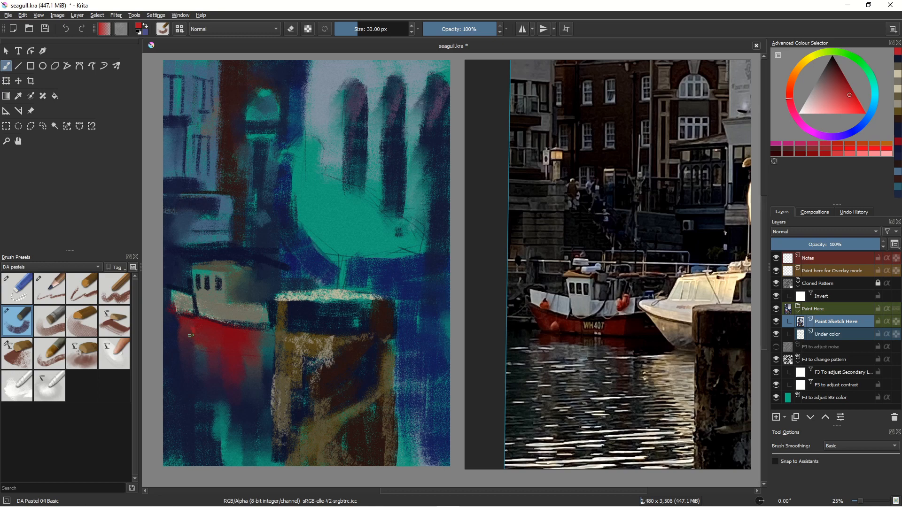
click(819, 98)
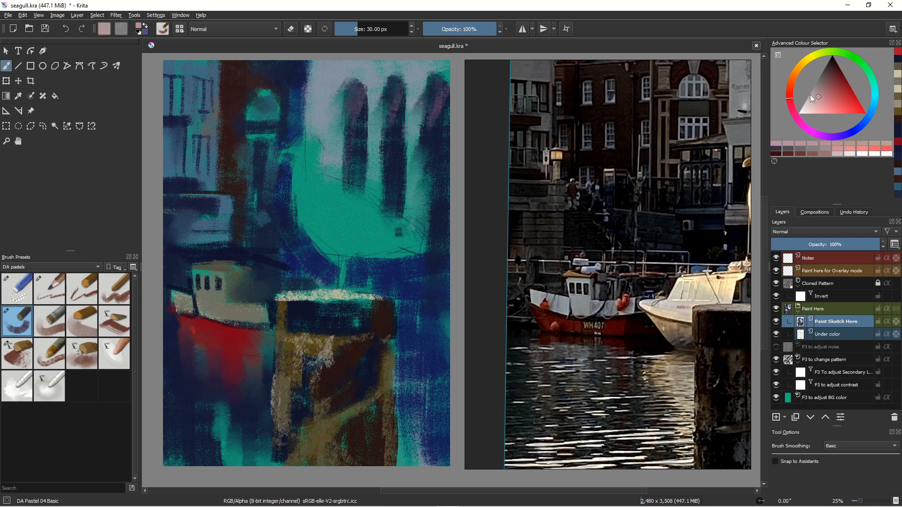
click(190, 328)
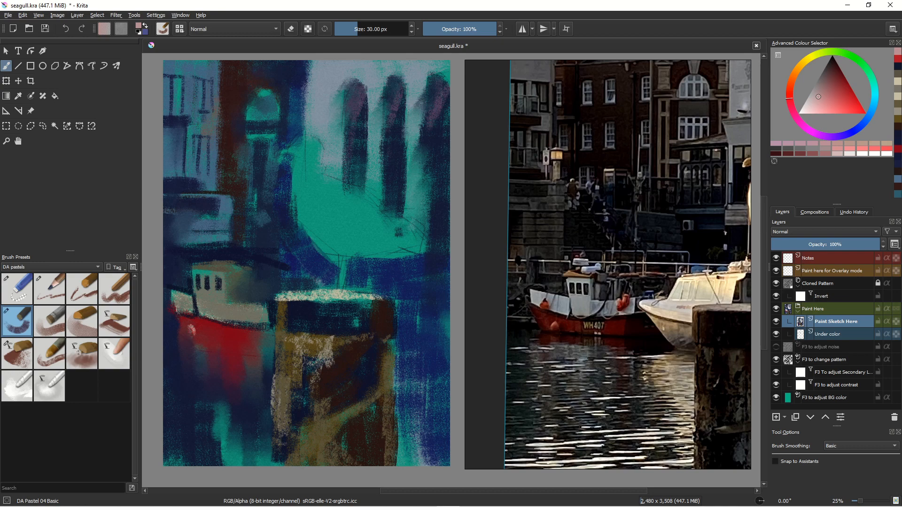
- Switch to the DA Pastel 12 Blender smear brush and set its size to 90 px
click(16, 387)
key(bracketleft)
key(bracketleft)
key(bracketleft)
key(bracketleft)
key(bracketleft)
key(bracketleft)
key(bracketleft)
key(bracketleft)
key(bracketleft)
key(bracketleft)
key(bracketleft)
key(bracketleft)
key(bracketleft)
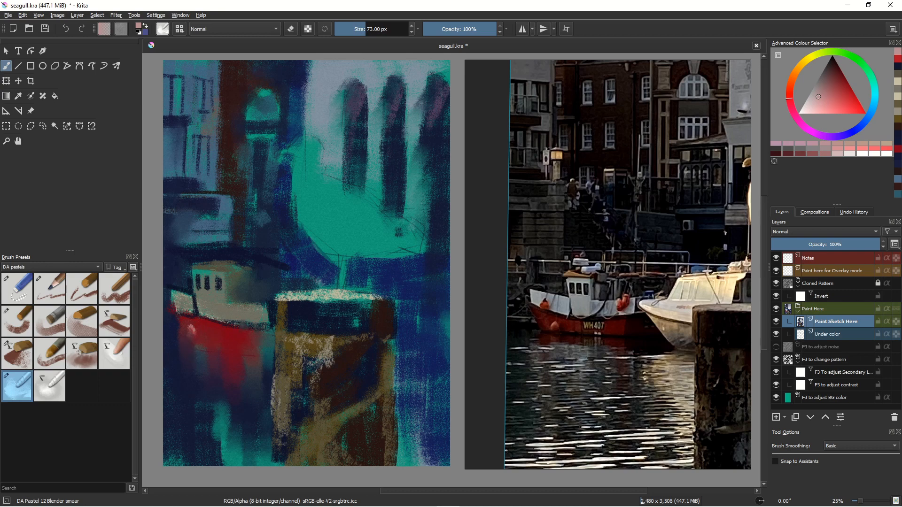
key(bracketright)
key(bracketright)
right_click(242, 305)
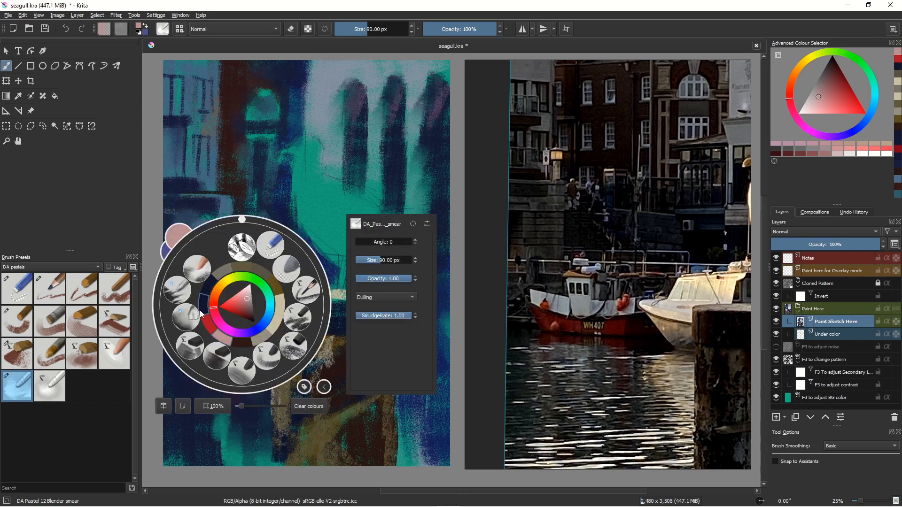
click(343, 414)
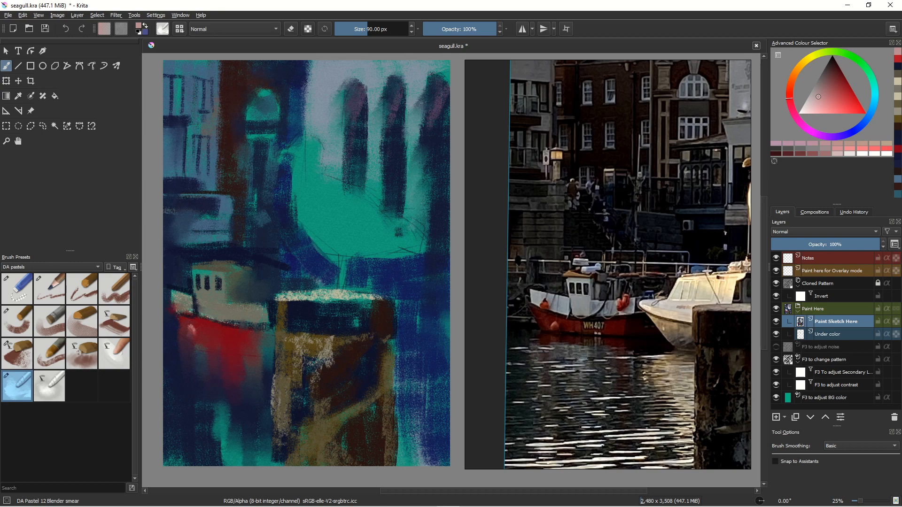
- Sample the hull's dark red and dab buoys on the right end of the boat's pale band with DA Pastel 04 Basic
ctrl+click(221, 360)
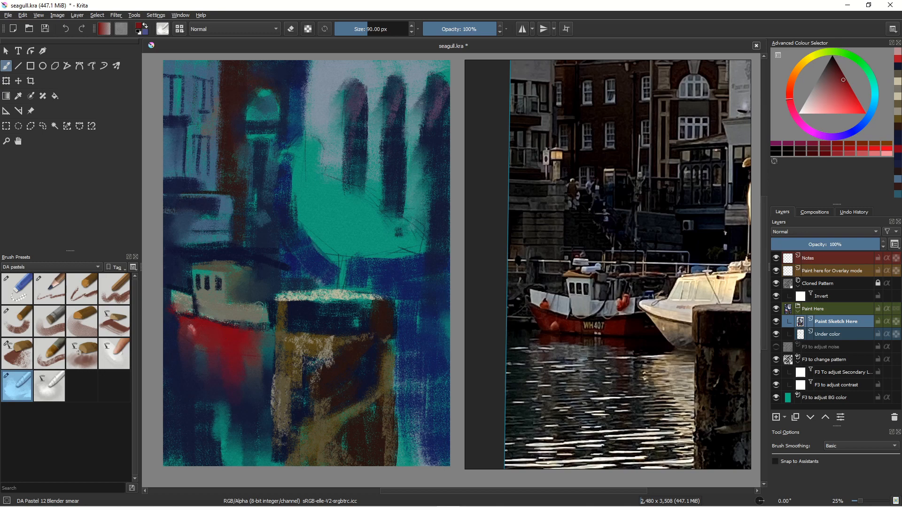
click(18, 357)
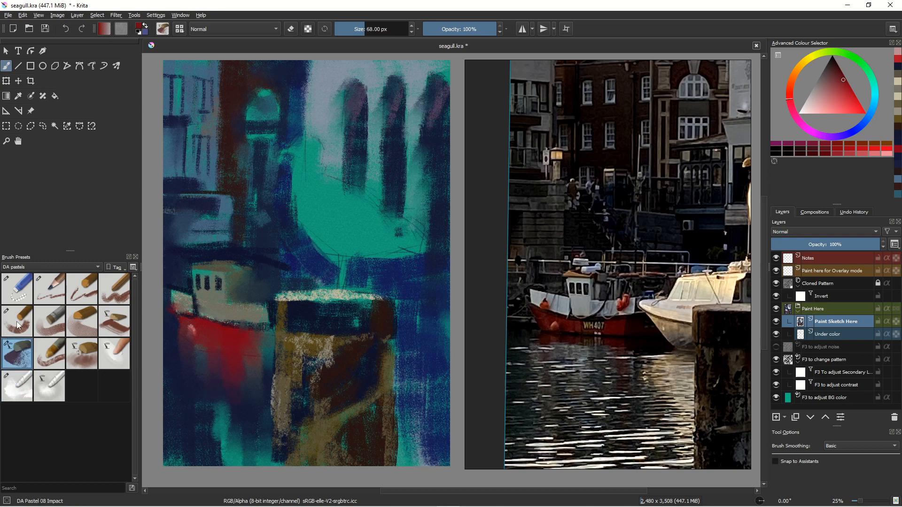
click(20, 326)
mouse_move(255, 302)
mouse_down()
mouse_move(251, 309)
mouse_move(256, 300)
mouse_up()
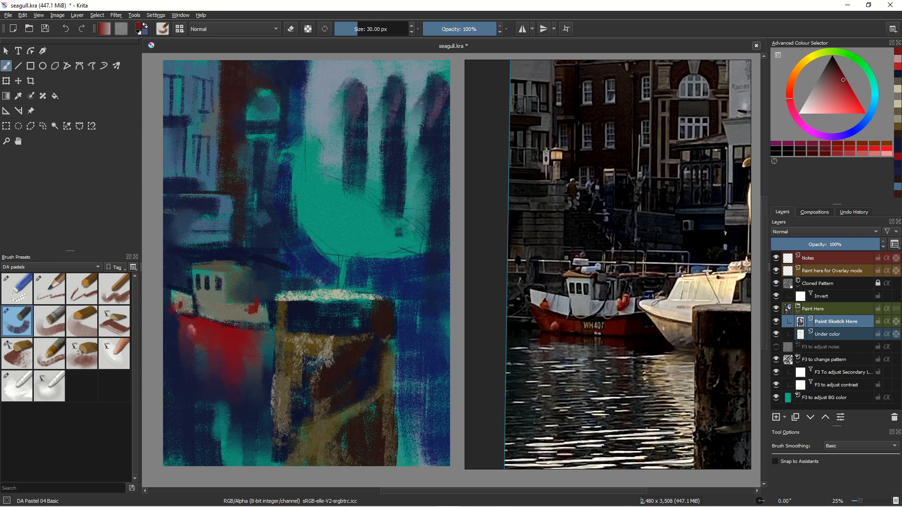
- Smear the area around the new red buoys and the hull's left end with the 90 px DA Pastel 12 Blender smear brush
click(26, 385)
mouse_move(258, 298)
mouse_down()
mouse_move(249, 314)
mouse_move(249, 300)
mouse_move(265, 291)
mouse_up()
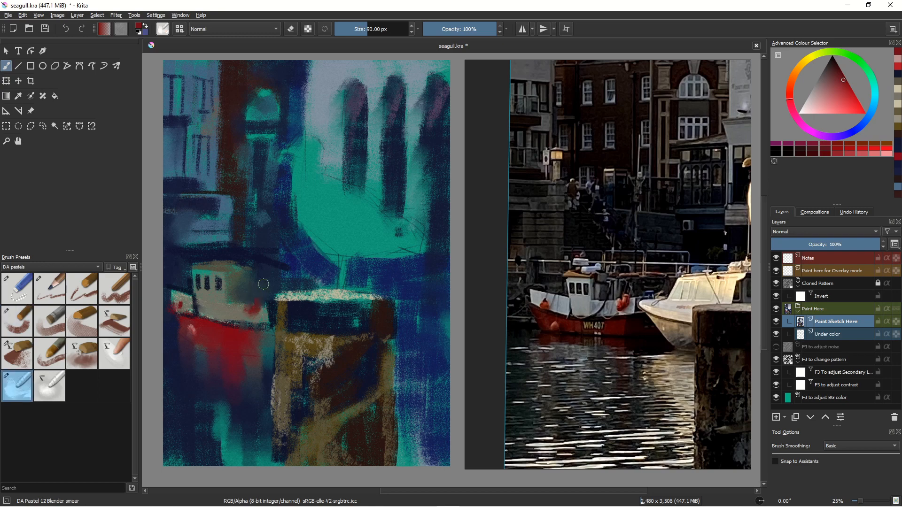
drag(178, 305, 180, 346)
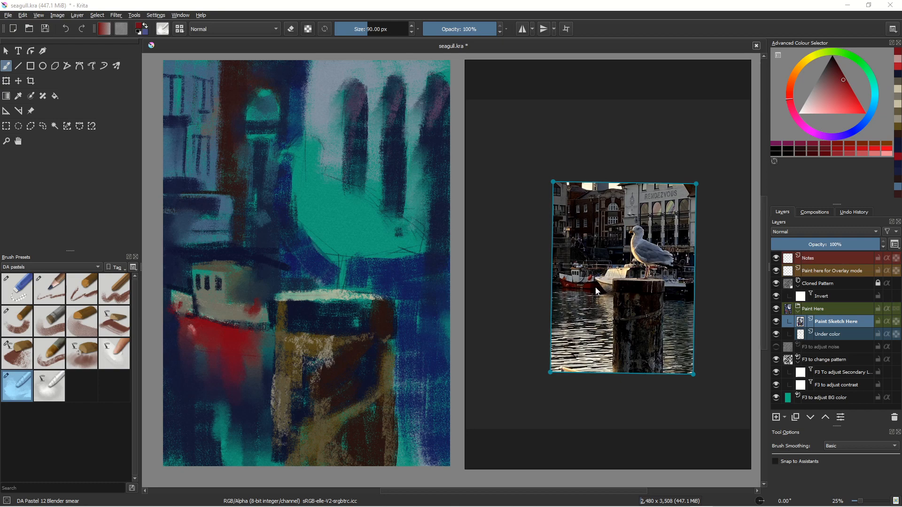
- Zoom and reposition the reference photo to show the seagull close up on top of the mooring post
double_click(594, 286)
double_click(605, 276)
double_click(536, 192)
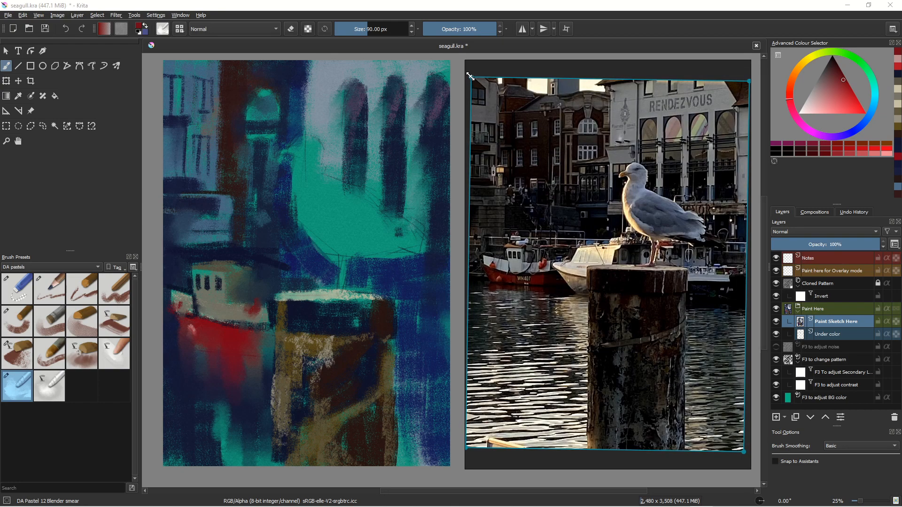
drag(573, 362, 591, 425)
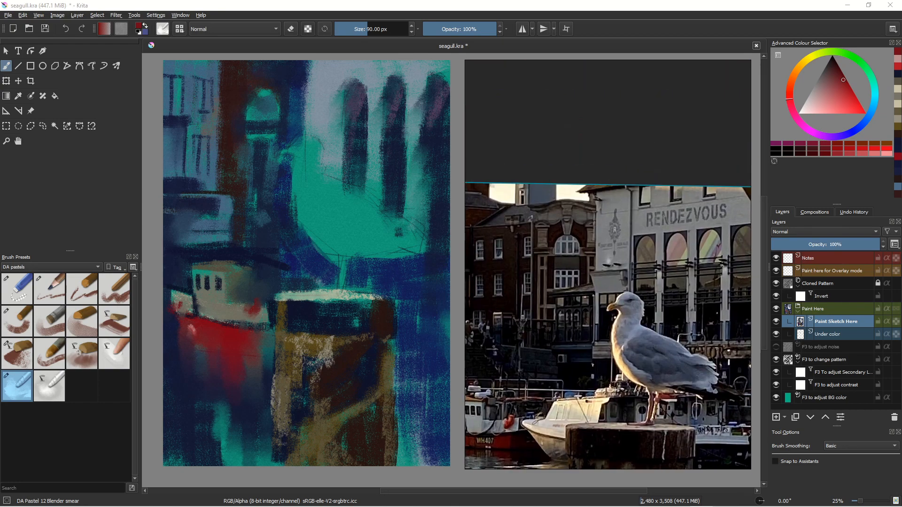
drag(545, 231, 655, 194)
drag(532, 145, 384, 28)
drag(615, 214, 588, 310)
drag(556, 223, 645, 266)
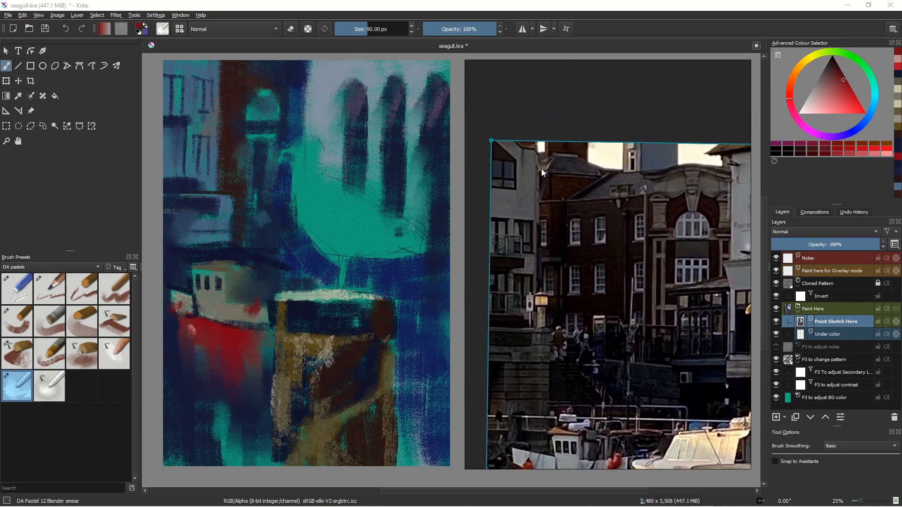
drag(489, 138, 413, 79)
drag(561, 222, 561, 185)
double_click(596, 245)
double_click(607, 247)
double_click(607, 246)
double_click(563, 259)
double_click(591, 282)
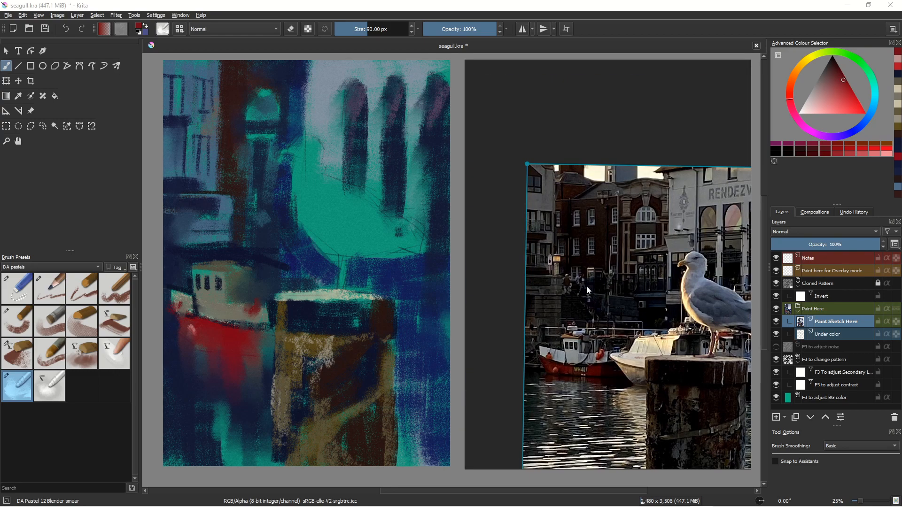
double_click(588, 296)
double_click(610, 289)
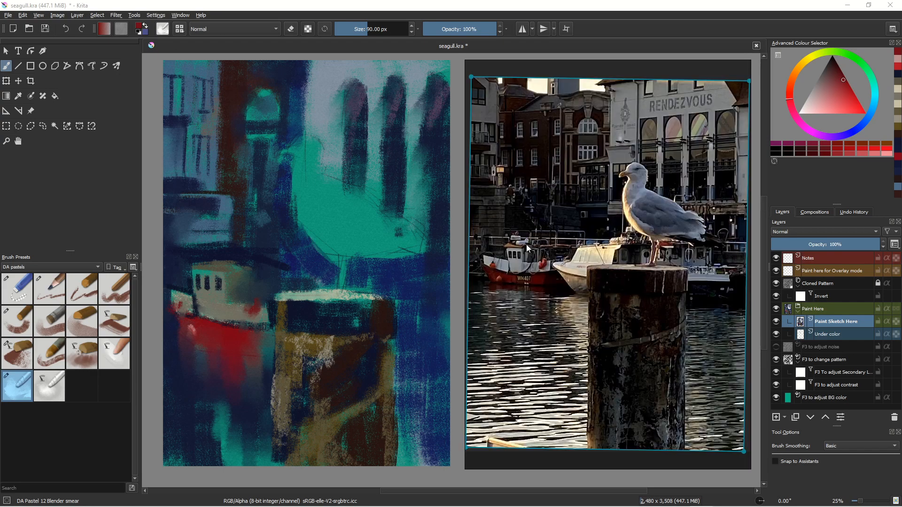
double_click(548, 263)
double_click(559, 270)
double_click(557, 269)
double_click(552, 266)
drag(471, 76, 271, 1)
drag(567, 213, 630, 418)
drag(475, 174, 587, 279)
drag(552, 229, 307, 41)
drag(606, 266, 621, 374)
drag(573, 206, 697, 264)
drag(531, 174, 392, 54)
drag(588, 277, 526, 315)
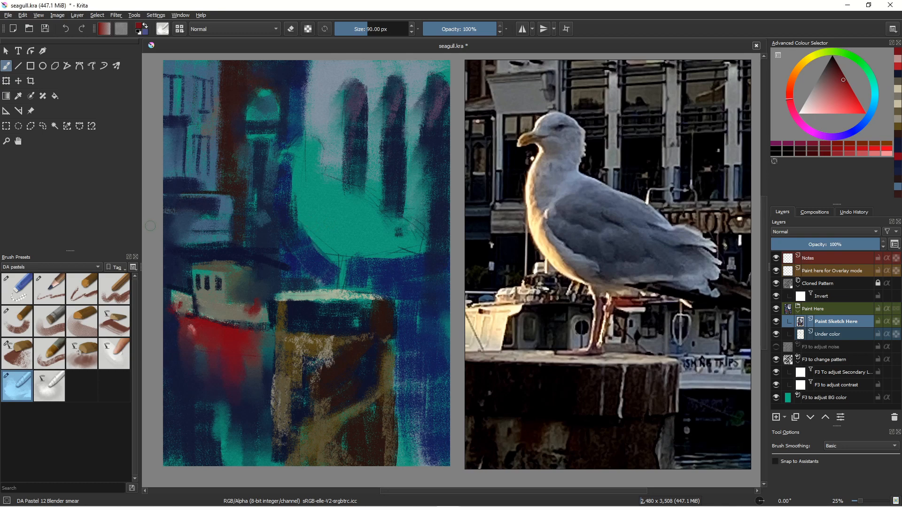
- Switch to the 30 px DA Pastel 04 Basic brush, choose pale blue-white, and paint a stroke down the back of the seagull's neck
drag(330, 238, 226, 200)
drag(297, 226, 268, 216)
mouse_move(219, 300)
mouse_down()
mouse_move(256, 314)
mouse_move(291, 296)
mouse_up()
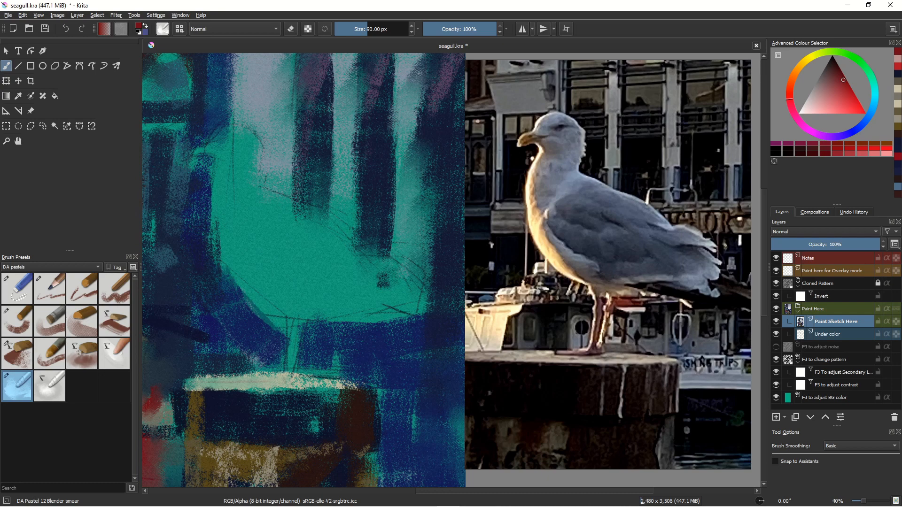
click(17, 321)
drag(242, 198, 281, 222)
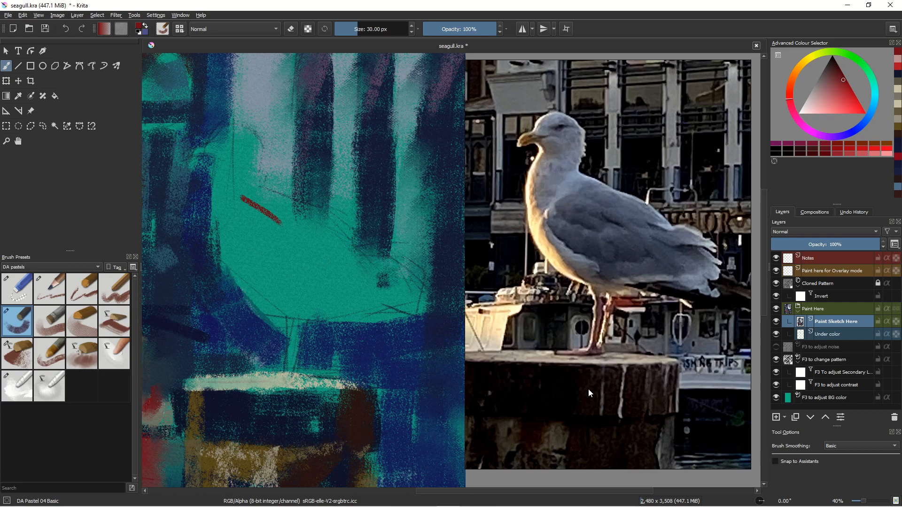
key(ctrl+z)
click(815, 101)
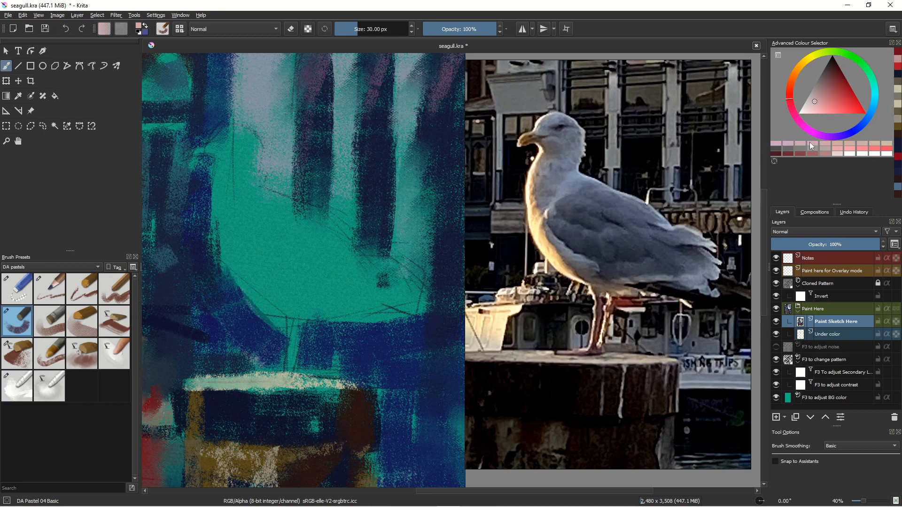
click(873, 107)
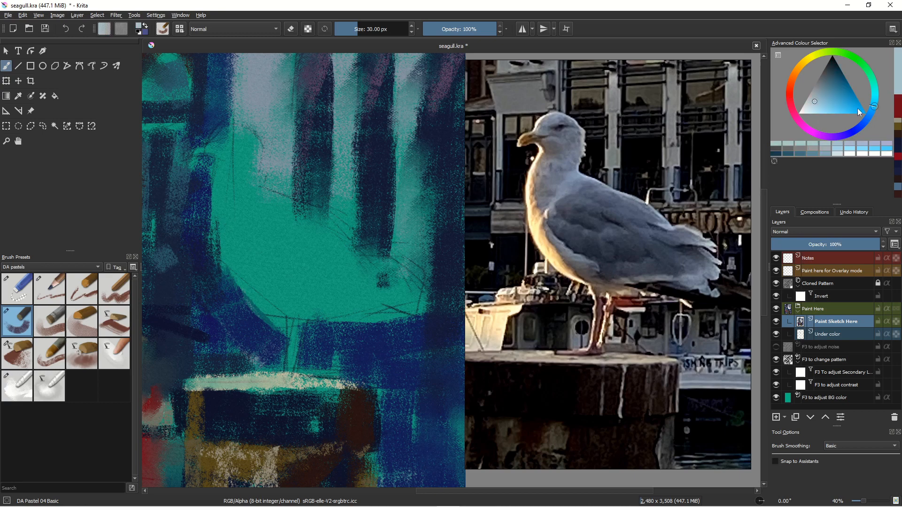
click(810, 106)
drag(234, 136, 245, 177)
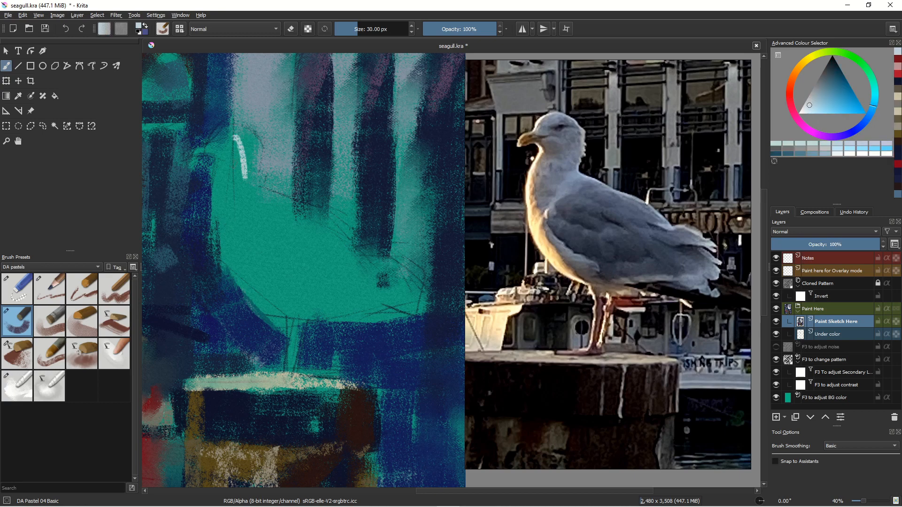
- Enlarge the brush to 84 px, fill the back of the seagull's neck with pale blue-white, and shade it with darker blue-grey
key(bracketright)
key(bracketright)
key(bracketright)
key(bracketright)
key(bracketright)
key(bracketright)
key(bracketright)
key(bracketright)
key(bracketright)
key(bracketright)
key(bracketright)
key(bracketright)
key(bracketright)
drag(251, 147, 250, 183)
drag(244, 145, 239, 183)
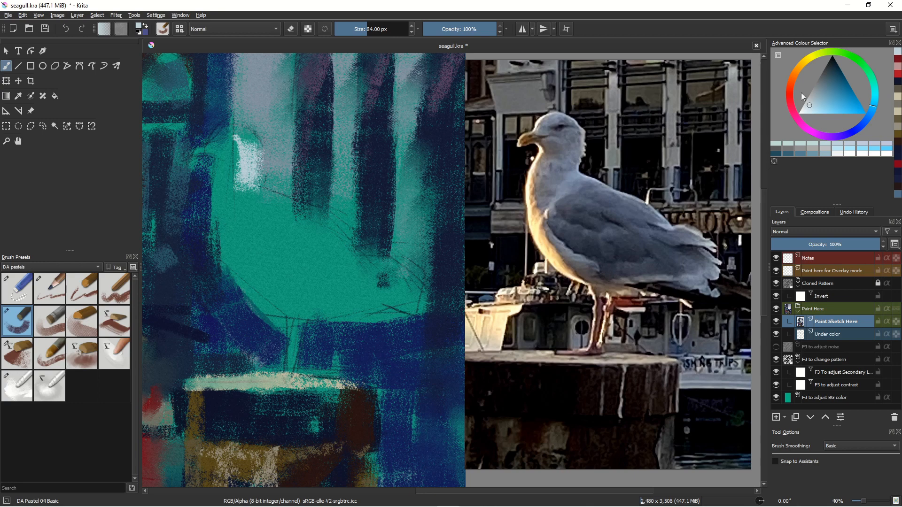
click(816, 93)
drag(240, 137, 243, 181)
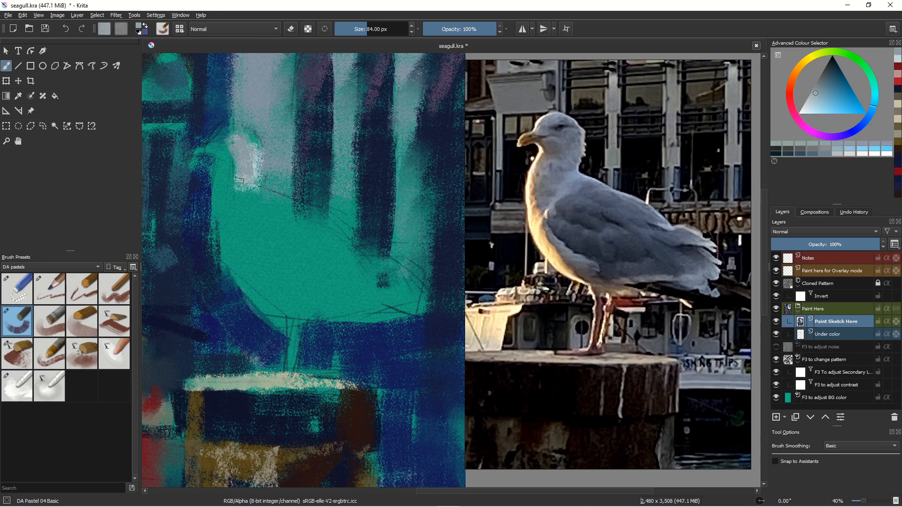
- Fill the seagull's face, throat and upper chest with pale blue-grey and extend a few strokes onto the shoulder
drag(229, 144, 227, 198)
mouse_move(233, 165)
mouse_down()
mouse_move(228, 234)
mouse_move(209, 222)
mouse_move(227, 176)
mouse_move(223, 197)
mouse_up()
drag(232, 143, 240, 157)
drag(249, 199, 312, 213)
drag(258, 217, 268, 236)
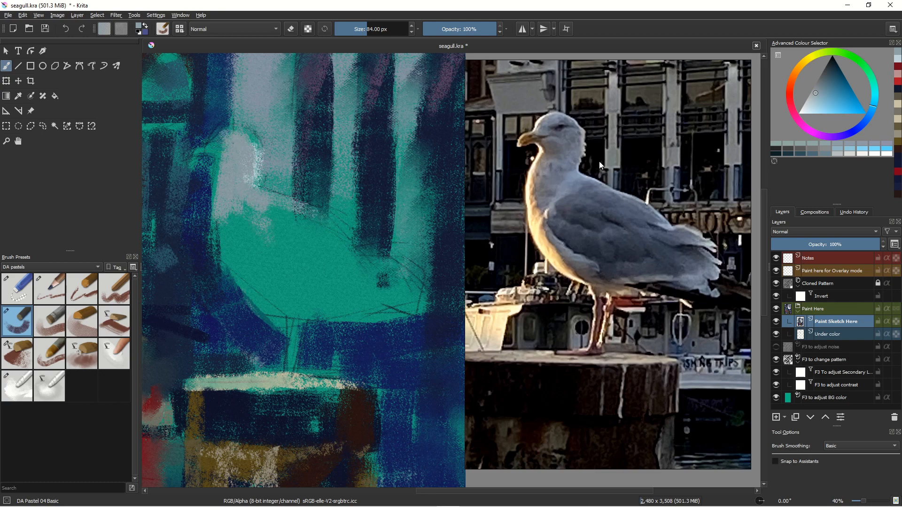
- Choose a darker blue-grey and block in the seagull's back and upper wing with the 84 px brush
click(823, 82)
drag(263, 201, 321, 240)
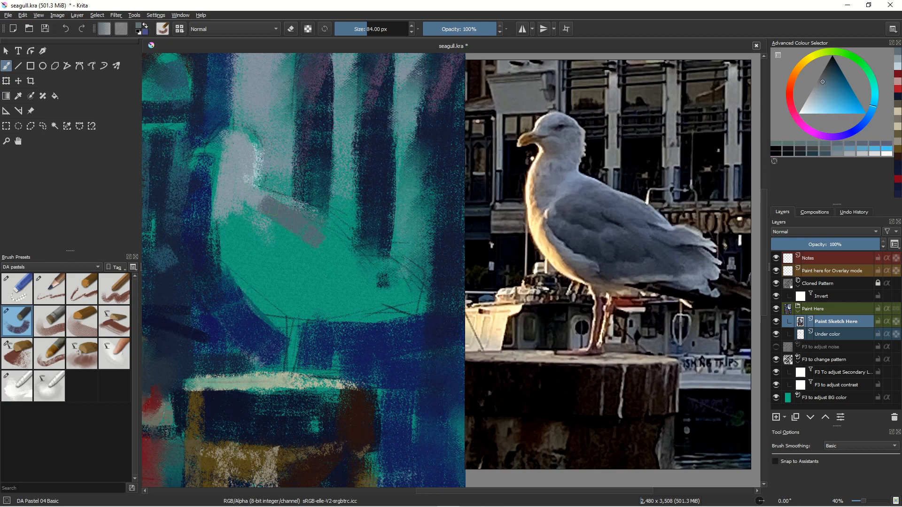
mouse_move(258, 204)
mouse_down()
mouse_move(297, 253)
mouse_move(247, 210)
mouse_move(259, 241)
mouse_move(299, 263)
mouse_up()
drag(246, 255, 288, 278)
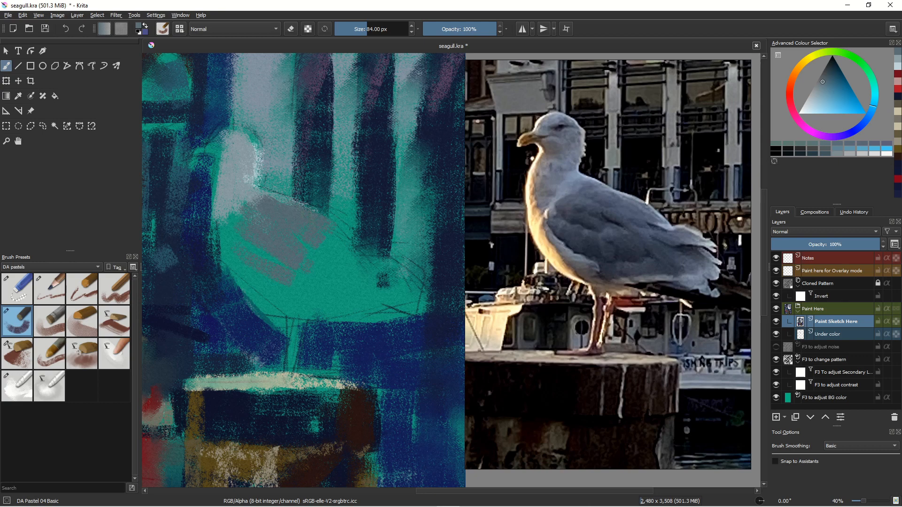
drag(285, 202, 361, 268)
- Enlarge the brush to 230 px and fill the seagull's lower wing and tail area with the same grey
key(bracketright)
key(bracketright)
key(bracketright)
key(bracketright)
key(bracketright)
key(bracketright)
key(bracketright)
key(bracketright)
key(bracketright)
key(bracketright)
key(bracketright)
key(bracketright)
key(bracketright)
key(bracketright)
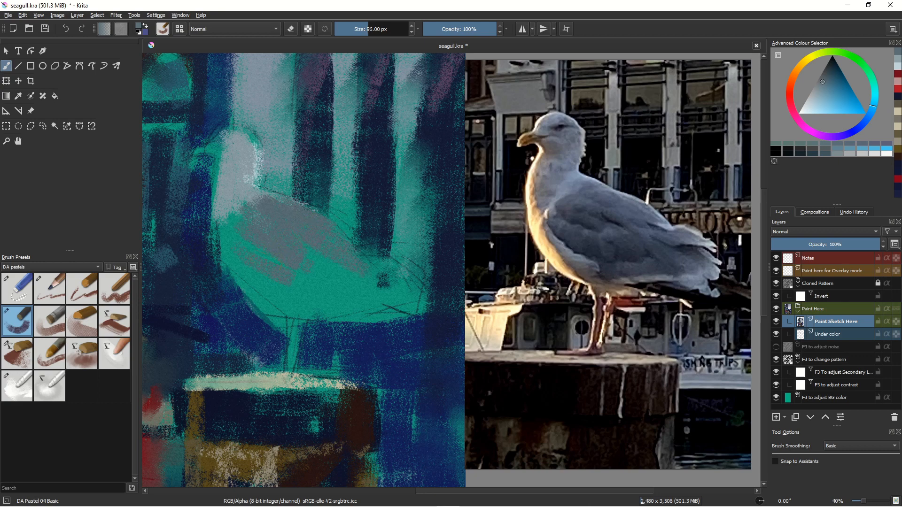
mouse_move(277, 249)
mouse_down()
mouse_move(345, 278)
mouse_move(330, 286)
mouse_up()
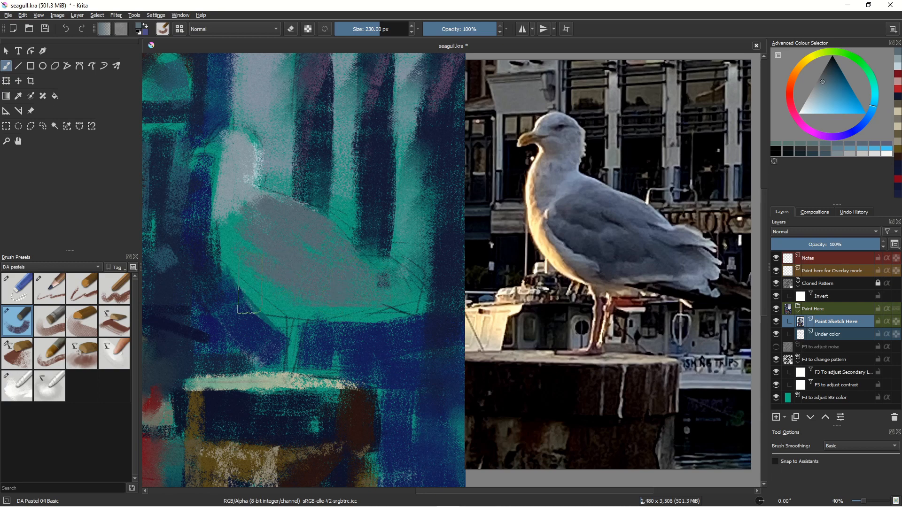
click(829, 67)
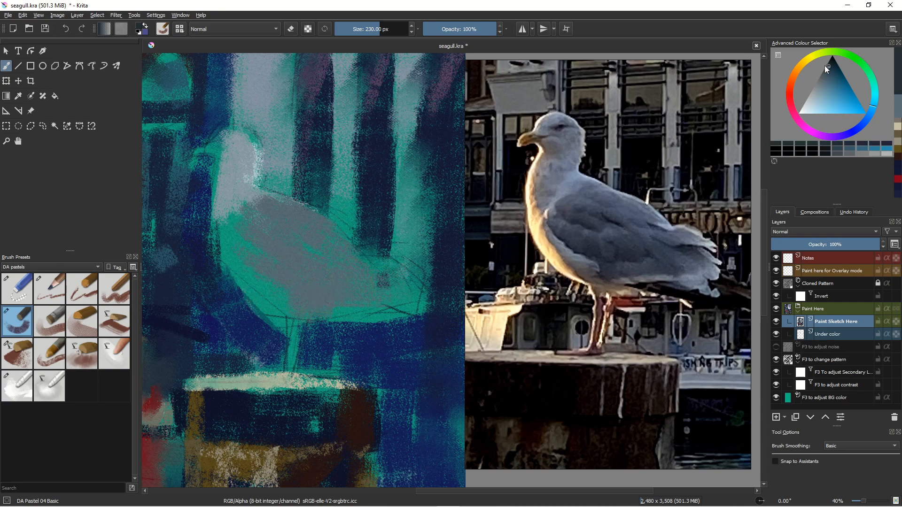
mouse_move(311, 305)
mouse_down()
mouse_move(371, 298)
mouse_move(300, 295)
mouse_up()
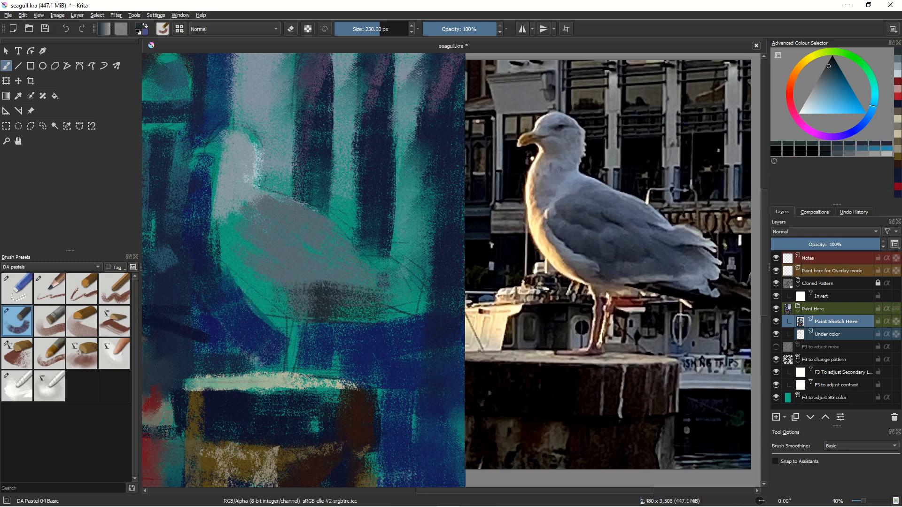
key(ctrl+z)
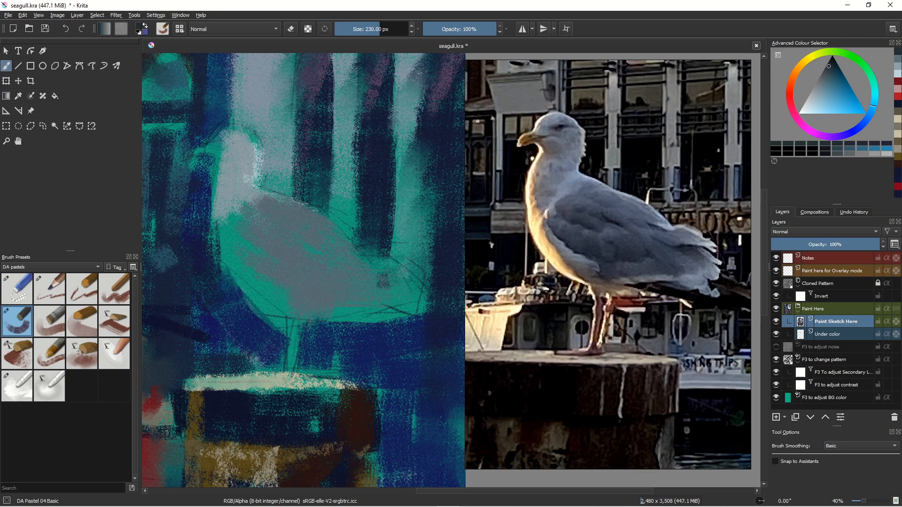
- Choose a dark blue-grey and shade the seagull's lower wing and rear body with the 230 px brush
click(833, 77)
drag(308, 296, 385, 289)
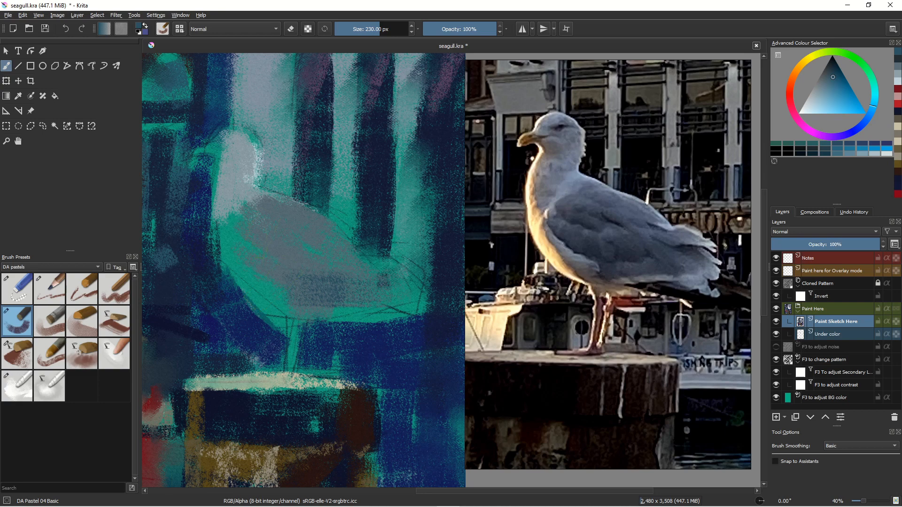
drag(247, 226, 329, 294)
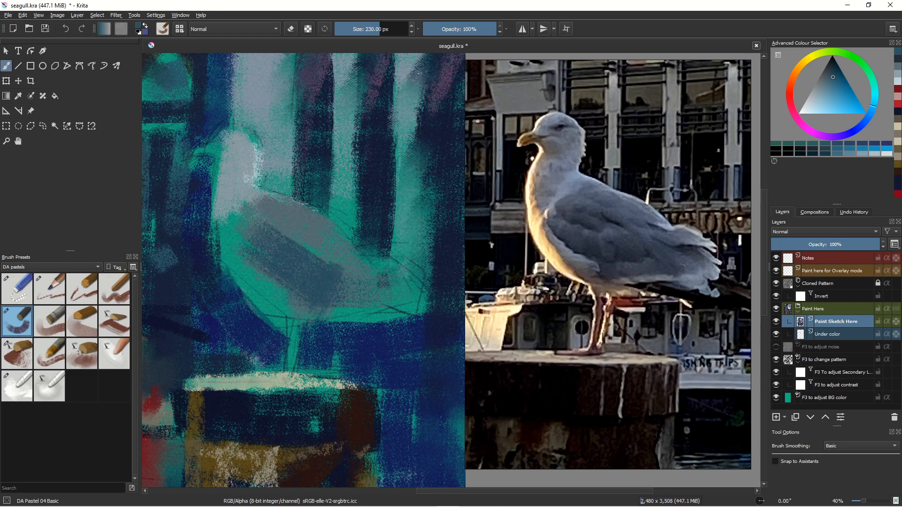
drag(393, 278, 359, 278)
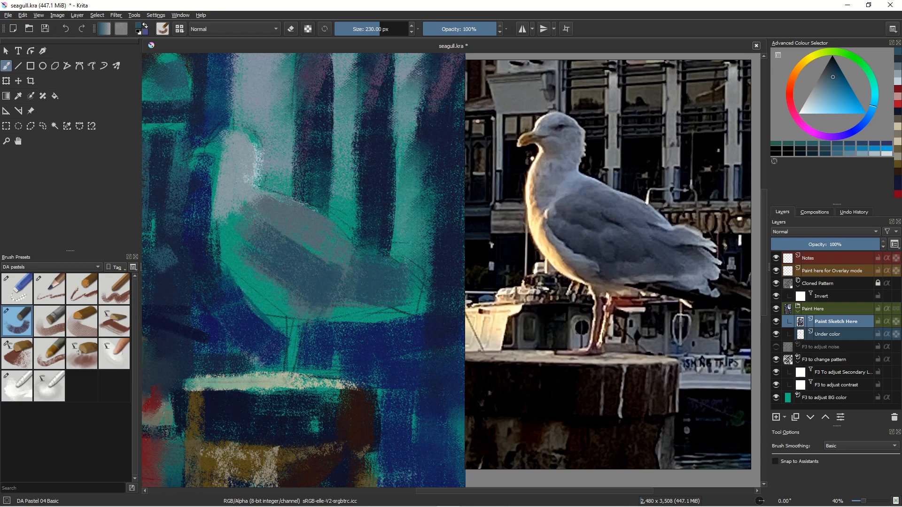
- Reduce the brush to 68 px and paint dark blue-grey under the tail and along the wing's front edge
key(bracketleft)
key(bracketleft)
key(bracketleft)
key(bracketleft)
key(bracketleft)
key(bracketleft)
key(bracketleft)
key(bracketleft)
key(bracketleft)
key(bracketleft)
key(bracketleft)
key(bracketleft)
key(bracketleft)
key(bracketleft)
key(bracketleft)
key(bracketleft)
key(bracketleft)
key(bracketleft)
mouse_move(405, 308)
mouse_down()
mouse_move(334, 310)
mouse_move(342, 309)
mouse_up()
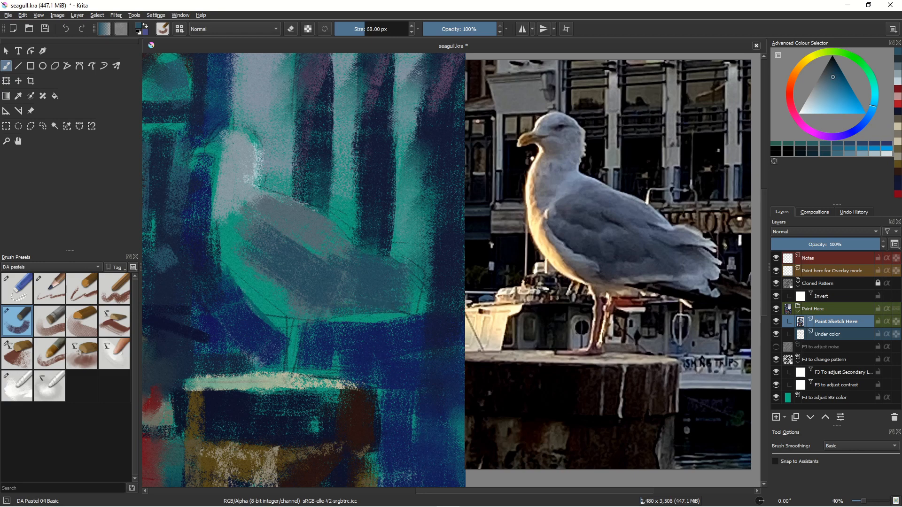
mouse_move(234, 241)
mouse_down()
mouse_move(246, 269)
mouse_move(274, 284)
mouse_up()
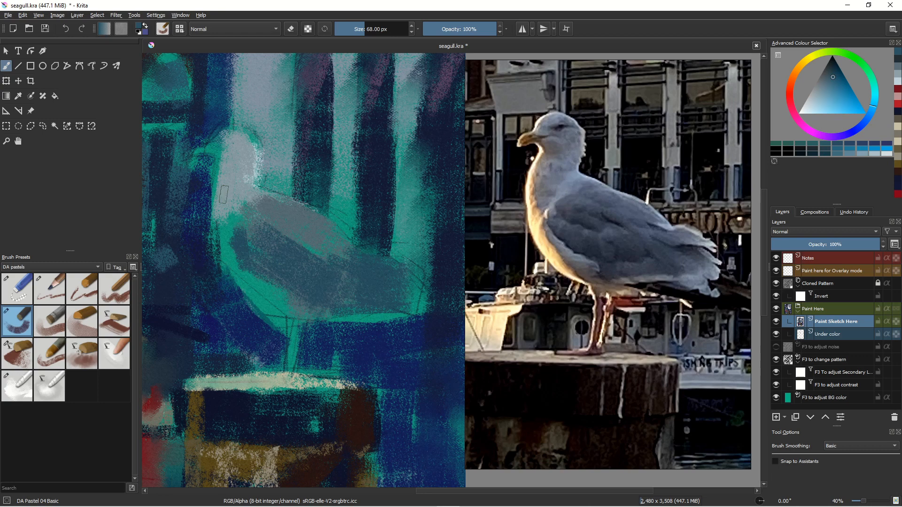
- Sample pale blue-grey from the chest, paint it down the breast and belly, and add a lighter blue-white stroke beneath the wing
ctrl+click(217, 210)
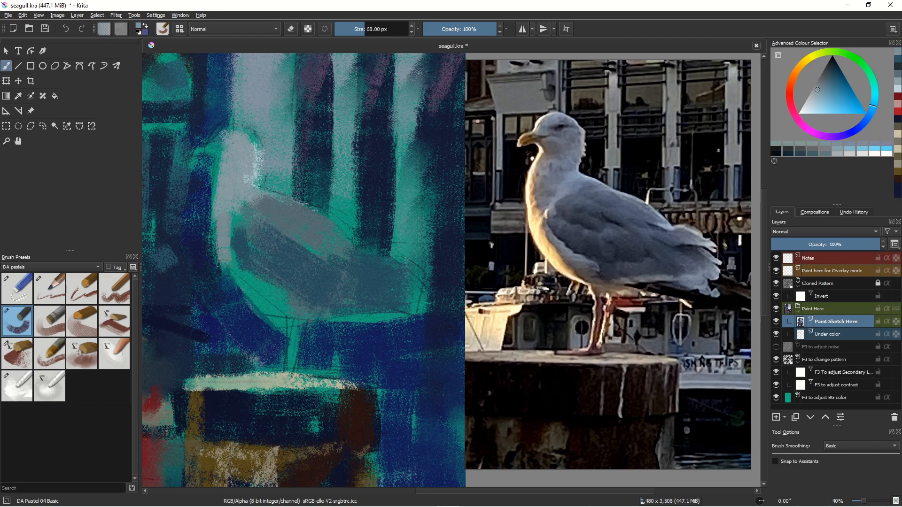
drag(236, 256, 280, 317)
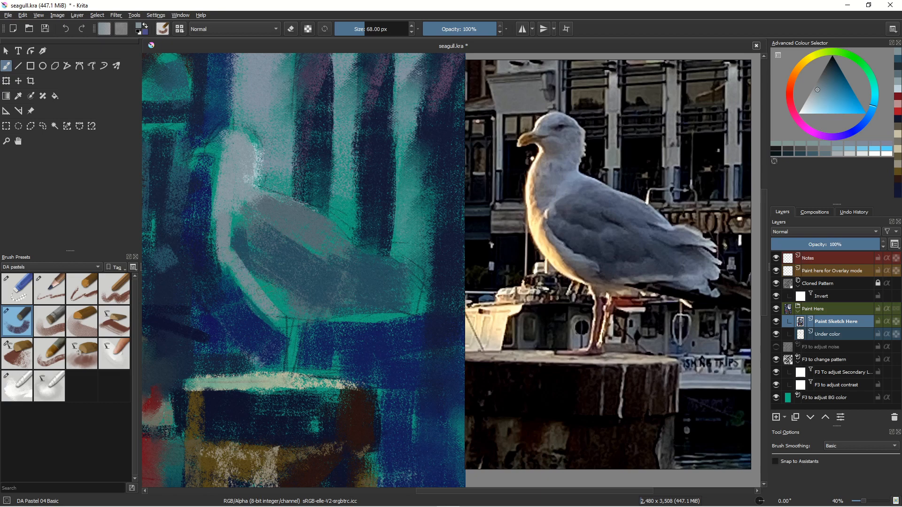
click(816, 100)
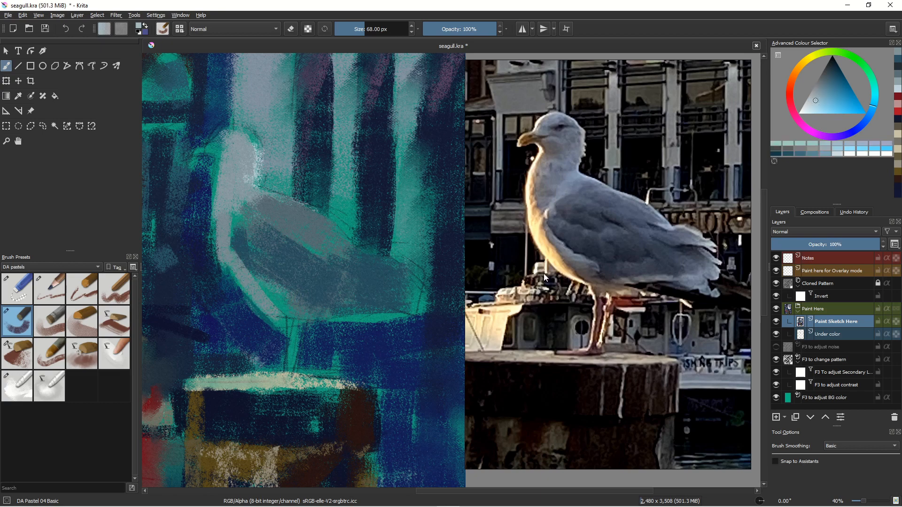
drag(242, 262, 296, 309)
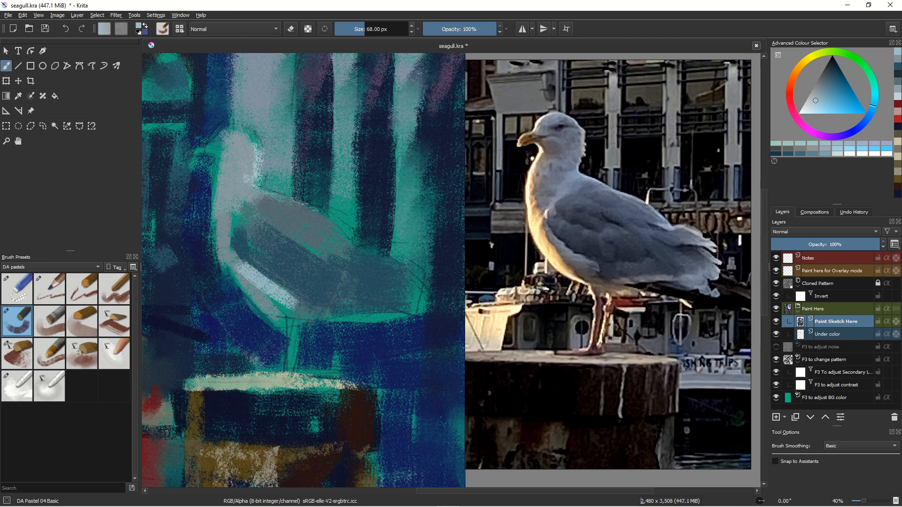
- Choose a mid blue-grey and soften the seagull's wing and belly with the 200 px DA Pastel 13 Blender Soft brush
click(820, 87)
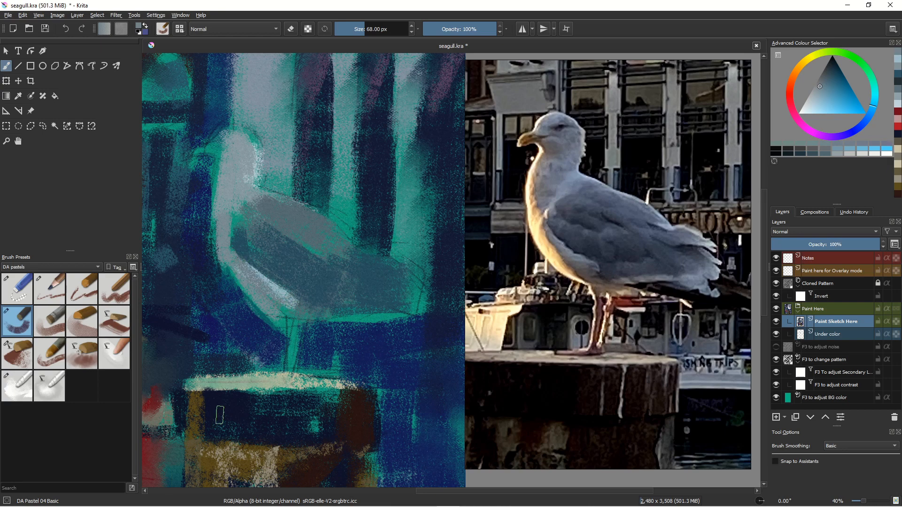
click(49, 387)
mouse_move(279, 288)
mouse_down()
mouse_move(319, 310)
mouse_move(295, 307)
mouse_move(268, 328)
mouse_move(288, 344)
mouse_move(316, 303)
mouse_move(311, 343)
mouse_move(321, 337)
mouse_move(350, 339)
mouse_up()
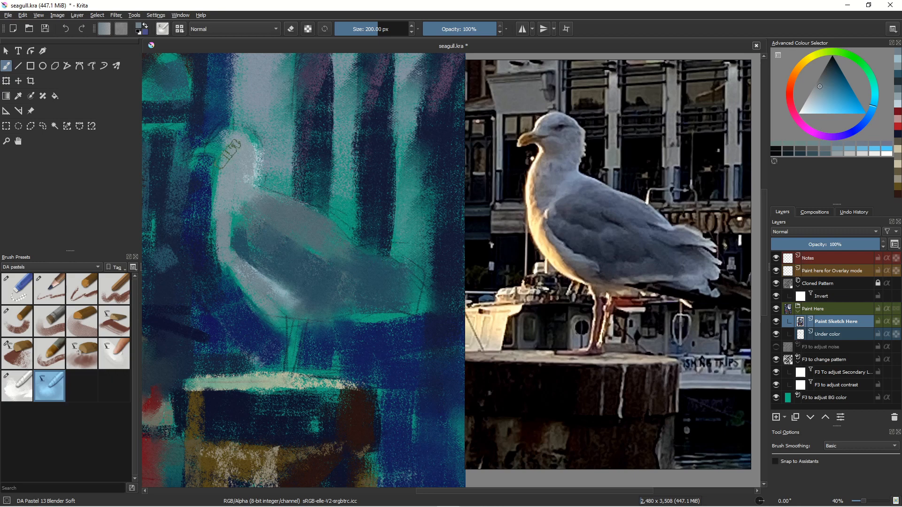
- Switch to the DA Pastel 03 Legacy brush and shade the seagull's head and nape in mid blue-grey, reducing the size to 126 px
click(19, 327)
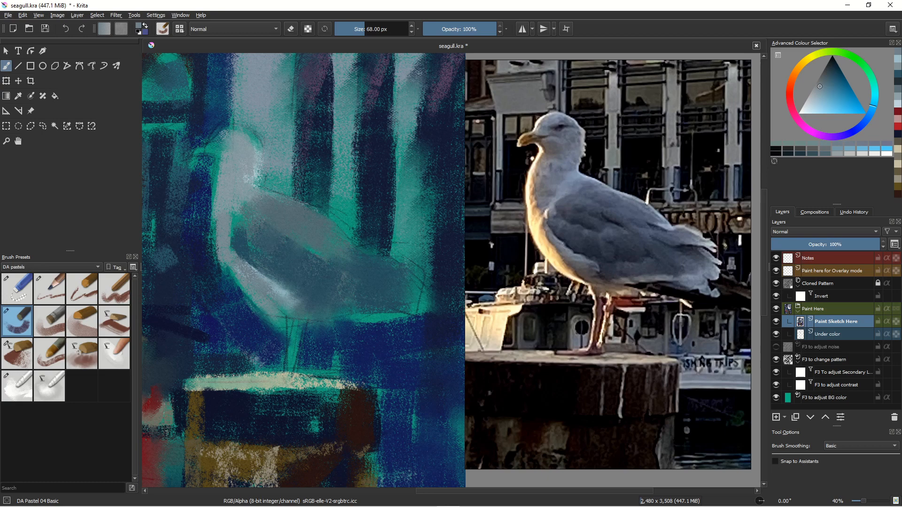
click(110, 291)
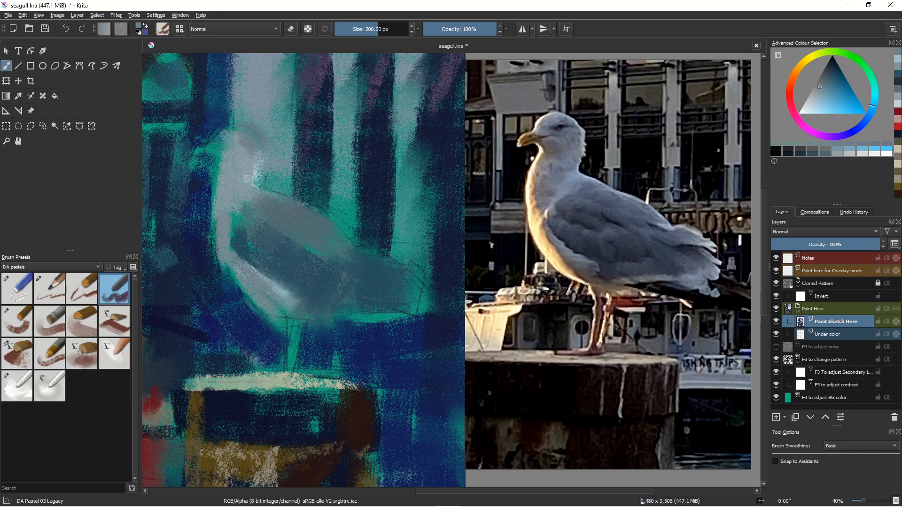
drag(237, 147, 242, 163)
key(bracketleft)
key(bracketleft)
key(bracketleft)
key(bracketleft)
key(bracketleft)
key(bracketleft)
key(bracketleft)
drag(253, 154, 249, 184)
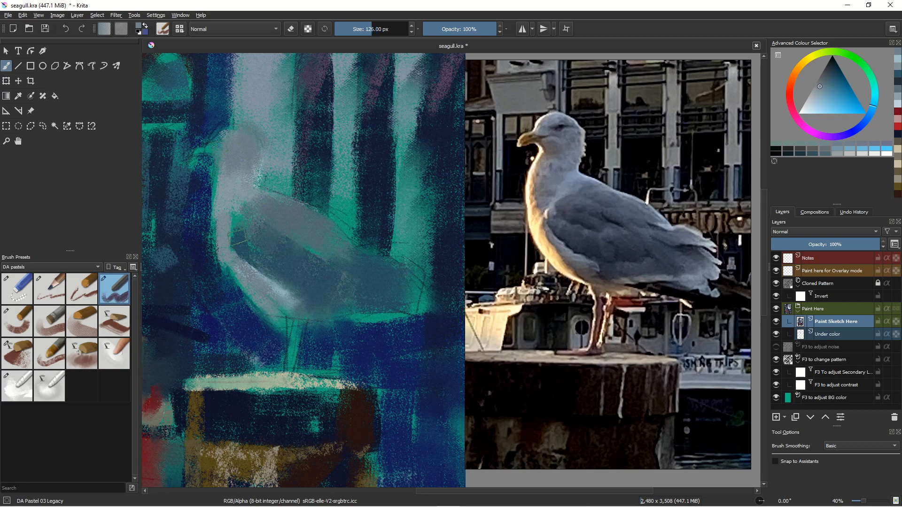
- Choose a very pale blue-white, reduce the brush to 63 px, and paint a highlight on the seagull's forehead
click(807, 106)
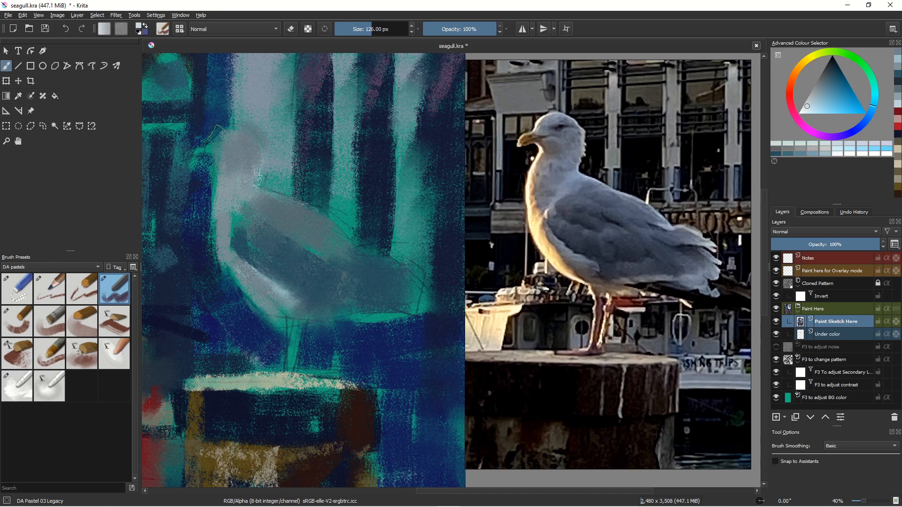
key(bracketleft)
key(bracketleft)
key(bracketleft)
key(bracketleft)
key(bracketleft)
key(bracketleft)
key(bracketleft)
key(bracketleft)
key(bracketleft)
key(bracketleft)
drag(222, 131, 213, 142)
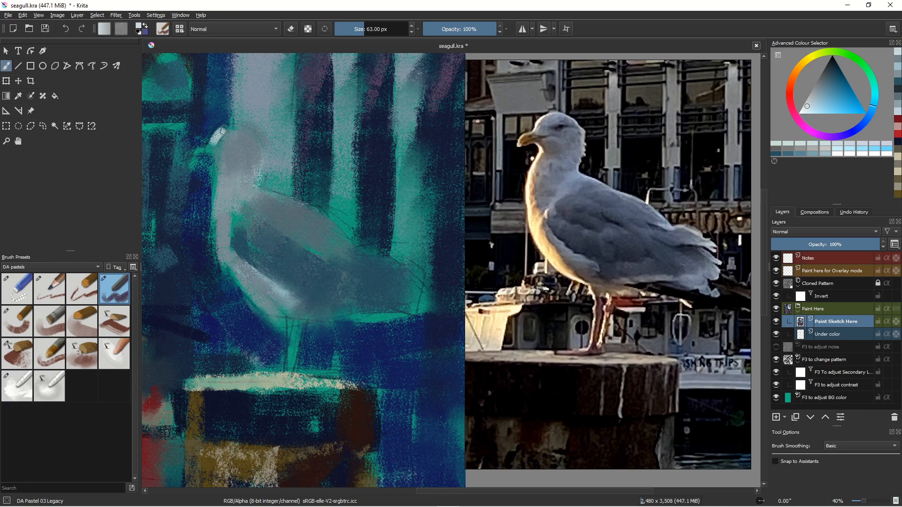
- Paint a thin pale highlight over the seagull's crown with a smaller brush, and a 63 px one down the back of the head
key(bracketleft)
key(bracketleft)
key(bracketleft)
key(bracketleft)
key(bracketleft)
key(bracketleft)
key(bracketleft)
key(bracketleft)
key(bracketleft)
drag(225, 128, 249, 127)
key(bracketright)
key(bracketright)
key(bracketright)
key(bracketright)
key(bracketright)
key(bracketright)
drag(266, 145, 260, 178)
drag(265, 147, 266, 143)
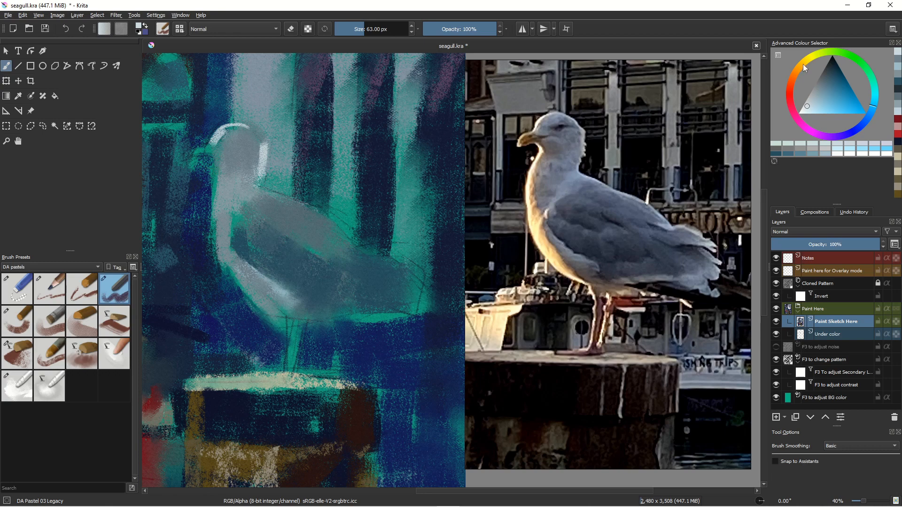
- Paint the seagull's throat in a muted warm yellow and its breast and belly edge in peach with the 63 px brush
click(802, 64)
click(812, 100)
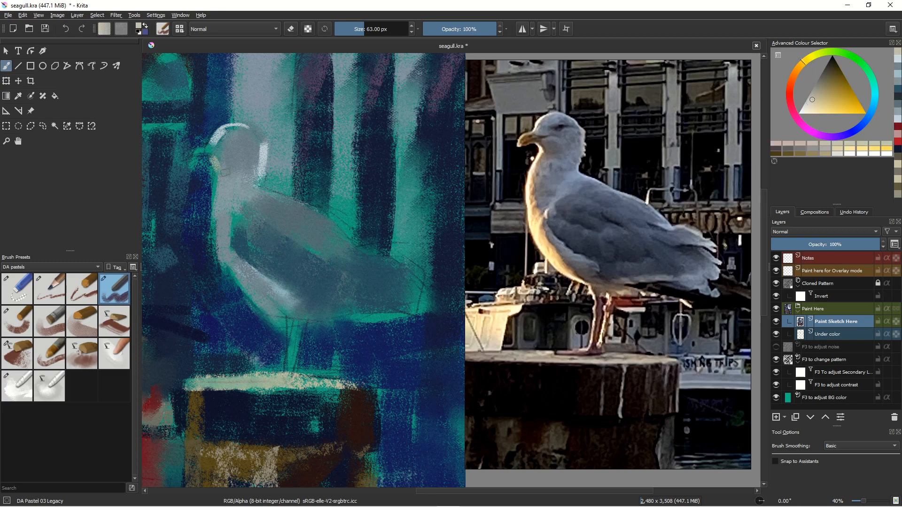
drag(217, 166, 212, 207)
click(795, 74)
click(817, 100)
mouse_move(219, 186)
mouse_down()
mouse_move(229, 260)
mouse_move(254, 287)
mouse_up()
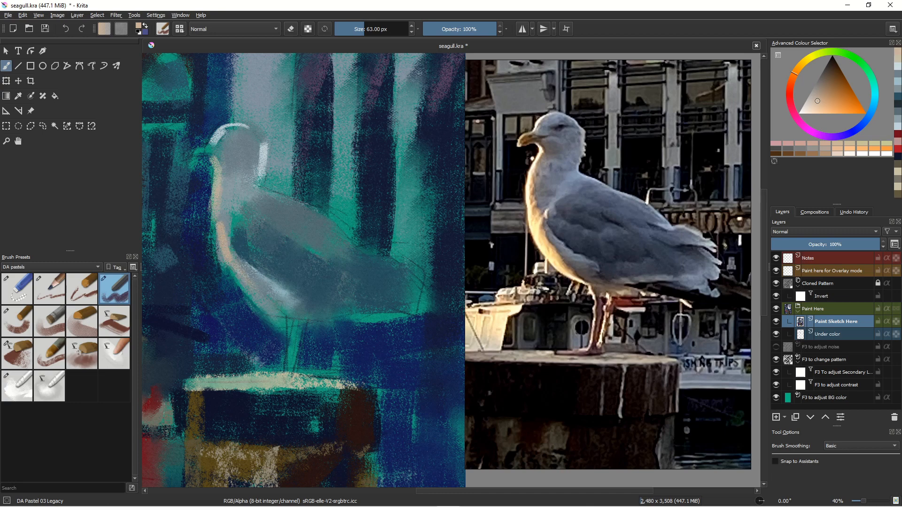
mouse_move(220, 249)
mouse_down()
mouse_move(227, 280)
mouse_move(264, 307)
mouse_up()
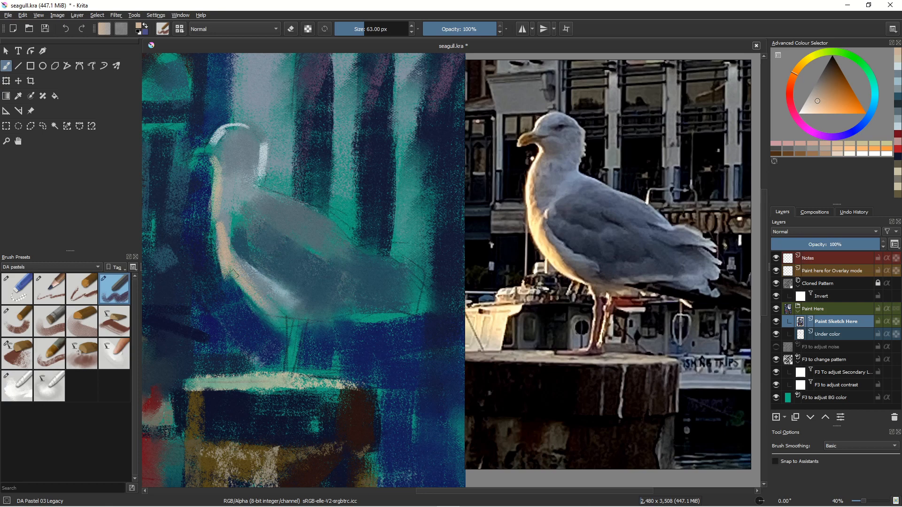
mouse_move(229, 258)
mouse_down()
mouse_move(264, 292)
mouse_move(228, 269)
mouse_move(264, 311)
mouse_up()
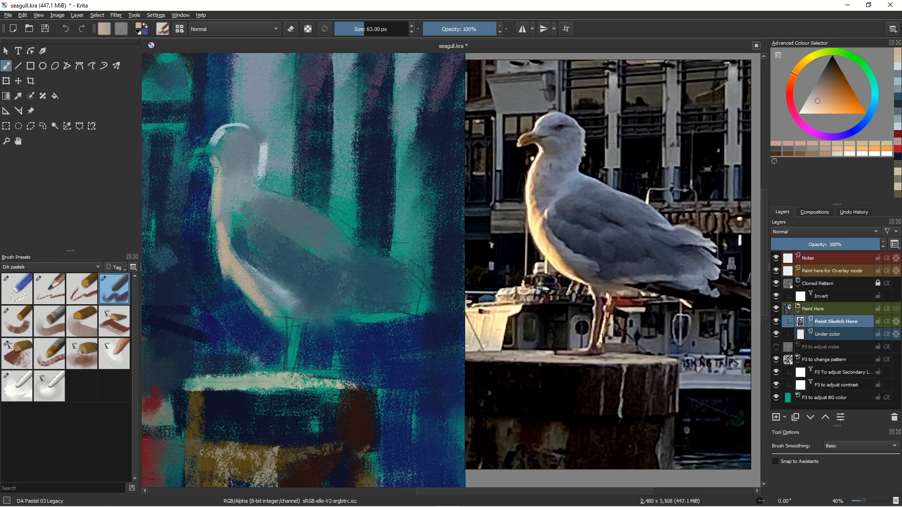
- Set a pale blue-white colour and a 32 px brush, and outline the seagull's throat, breast and belly edge
ctrl+click(214, 139)
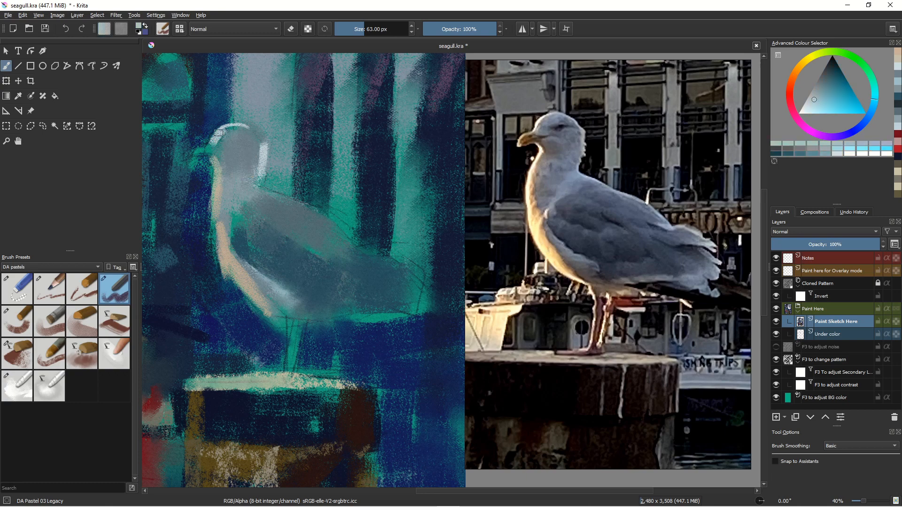
key(bracketleft)
key(bracketleft)
key(bracketleft)
key(bracketleft)
key(bracketleft)
key(bracketleft)
key(bracketleft)
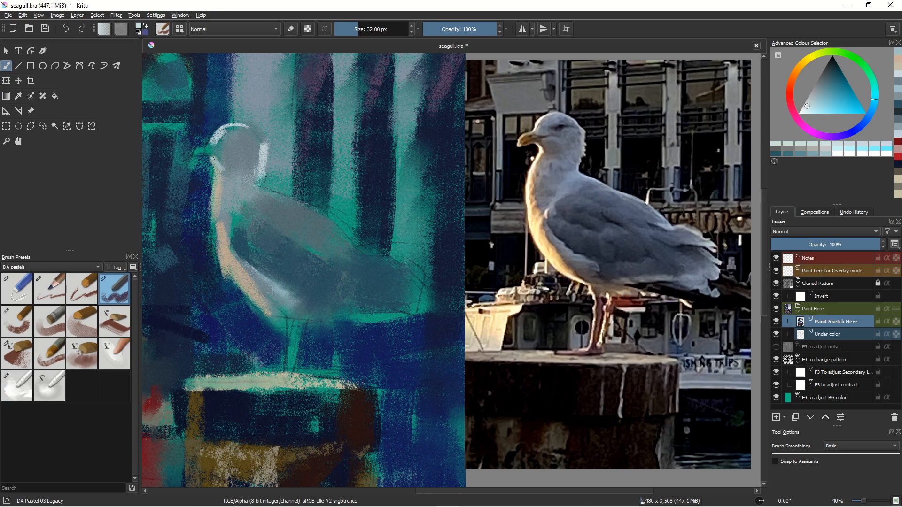
mouse_move(214, 163)
mouse_down()
mouse_move(204, 216)
mouse_move(211, 187)
mouse_move(211, 252)
mouse_move(206, 217)
mouse_move(221, 259)
mouse_move(209, 202)
mouse_move(223, 262)
mouse_move(244, 286)
mouse_move(232, 257)
mouse_move(231, 293)
mouse_move(221, 265)
mouse_move(267, 310)
mouse_up()
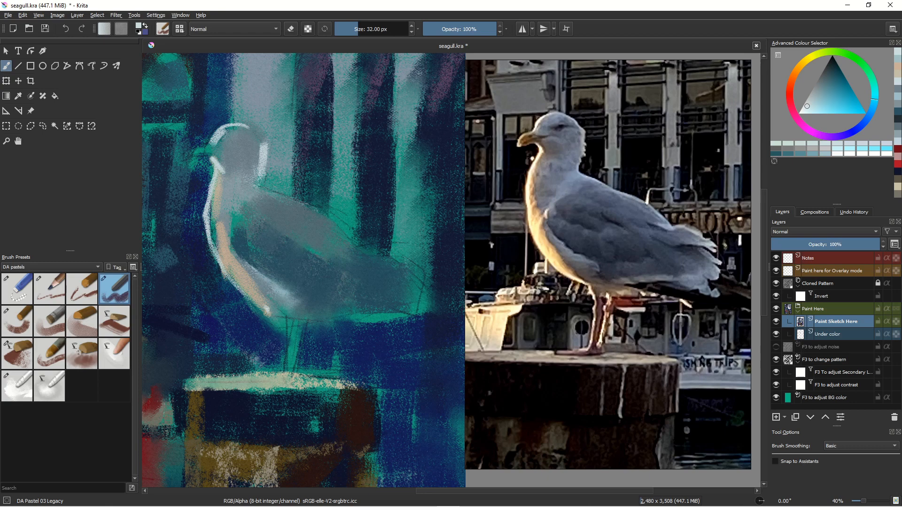
- Sample the muted green beside the breast outline, enlarge the brush, and shade the seagull's upper chest
ctrl+click(209, 225)
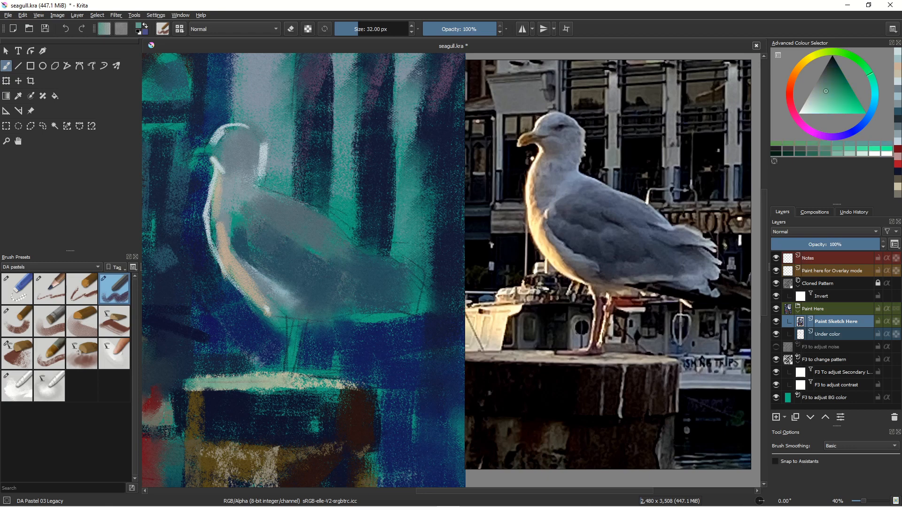
key(bracketright)
key(bracketright)
key(bracketright)
key(bracketright)
drag(215, 199, 214, 209)
key(bracketleft)
key(bracketleft)
key(bracketleft)
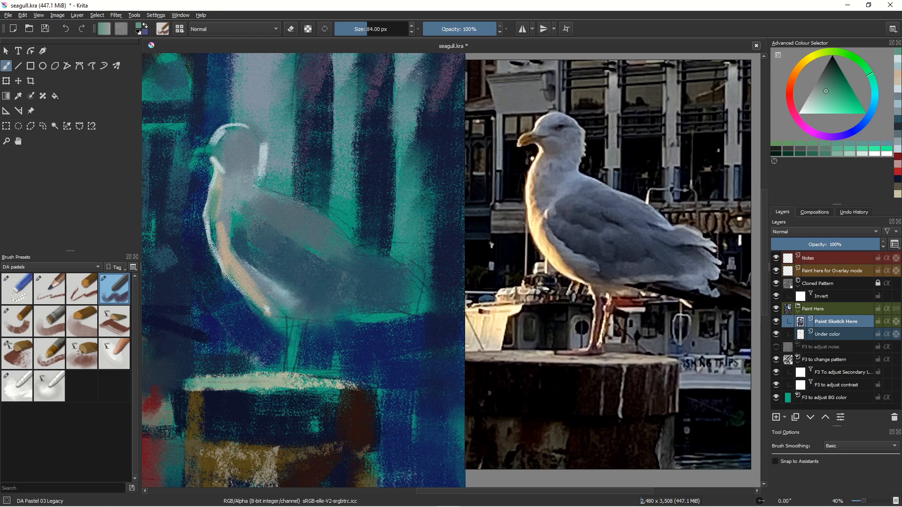
- Extend the sampled peach along the seagull's inner breast, and soften its throat and neck with the sampled blue-grey
key(ctrl)
ctrl+click(224, 242)
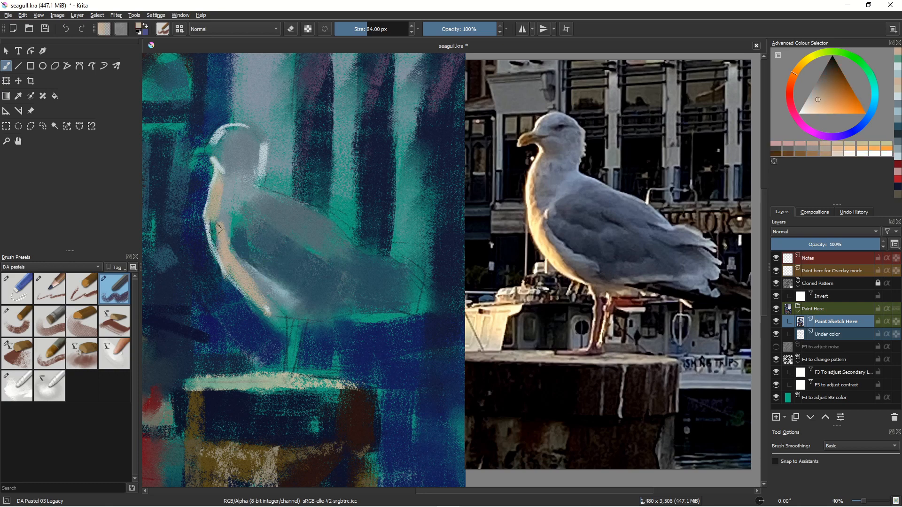
drag(213, 215, 229, 273)
ctrl+click(230, 203)
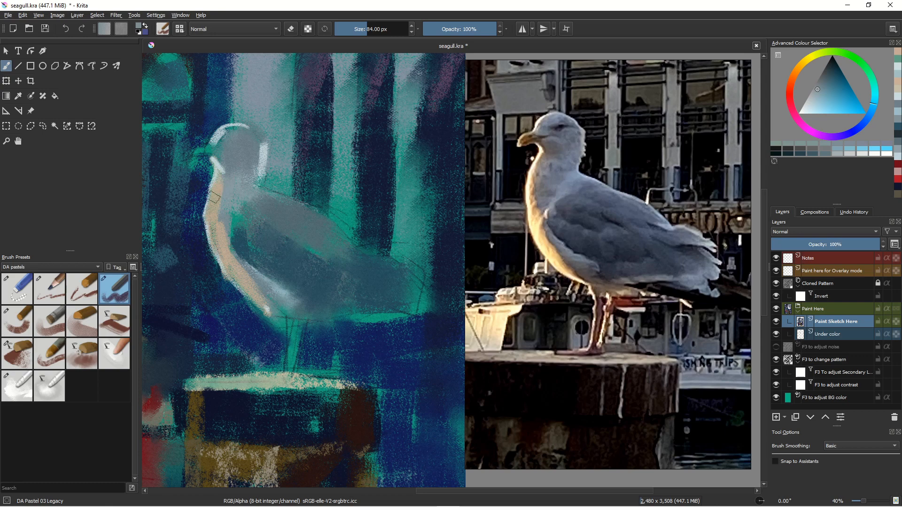
drag(225, 178, 217, 206)
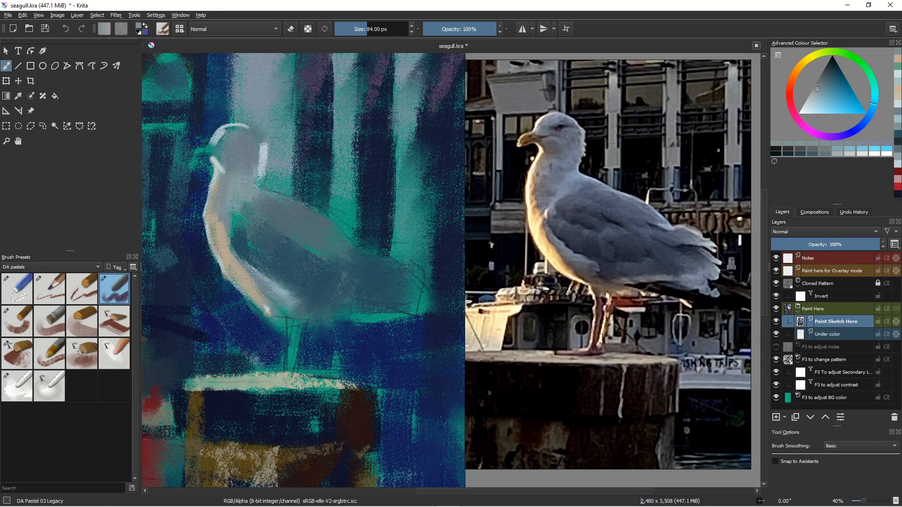
mouse_move(220, 166)
mouse_down()
mouse_move(237, 237)
mouse_move(216, 161)
mouse_move(239, 179)
mouse_up()
- Sample darker slate-blue tones, and shade the seagull's cheek below the beak, its head and the nape
ctrl+click(291, 282)
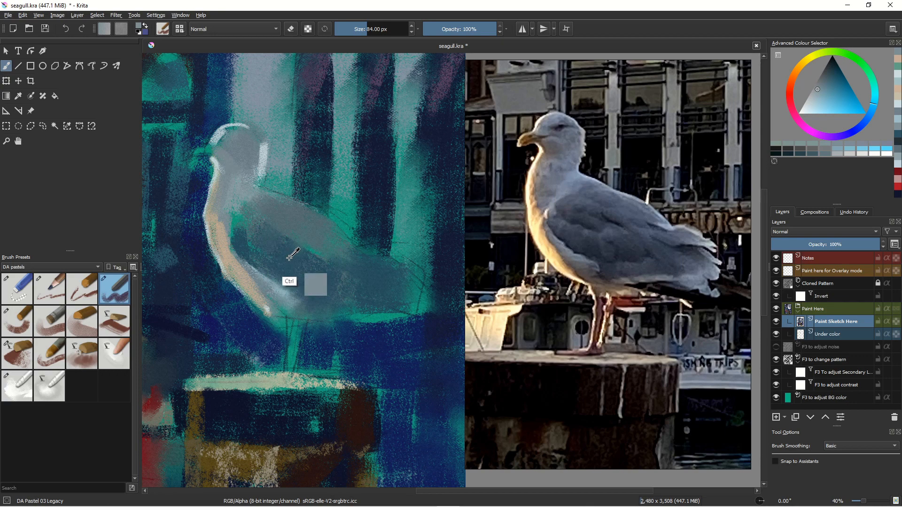
mouse_move(217, 153)
mouse_down()
mouse_move(241, 190)
mouse_move(216, 162)
mouse_move(228, 178)
mouse_up()
click(240, 141)
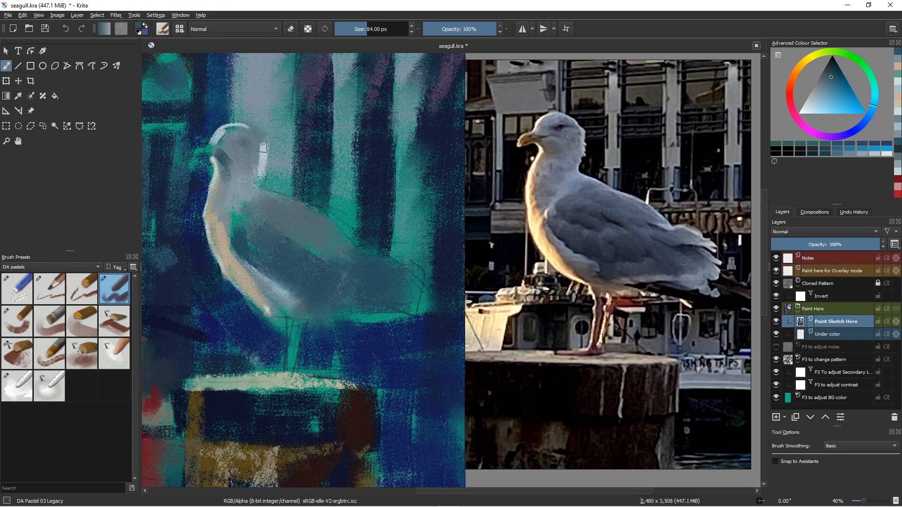
click(242, 140)
ctrl+click(263, 184)
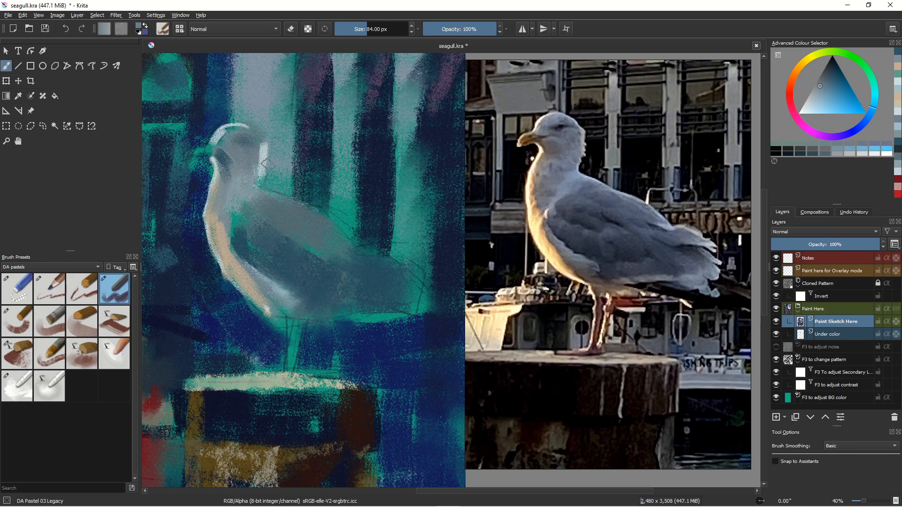
click(257, 182)
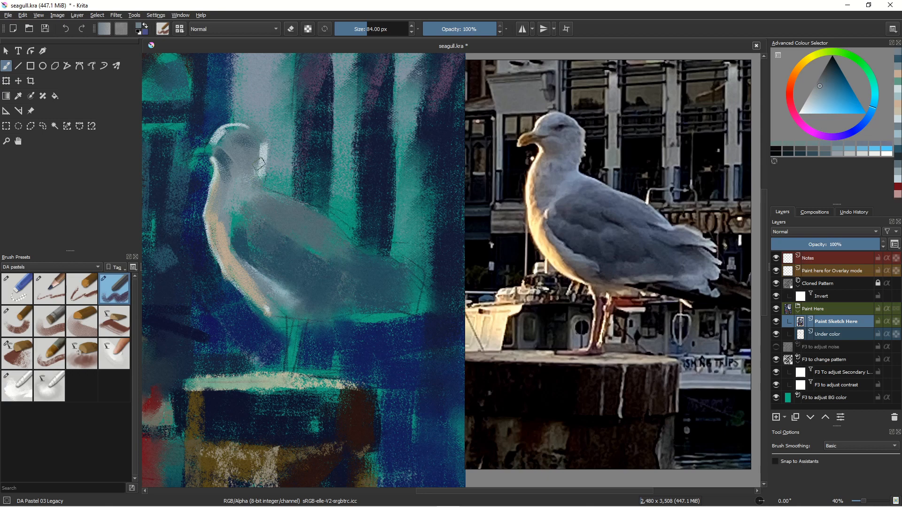
- Sample the pale blue-white head highlight, dab it at the nape's base, and line the seagull's back with a 47 px brush
ctrl+click(259, 164)
drag(257, 185, 257, 195)
ctrl+click(262, 156)
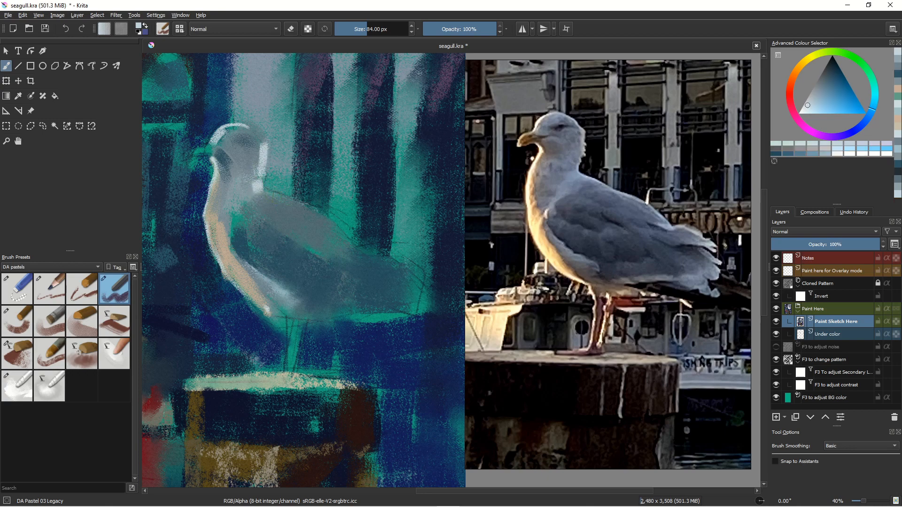
key(bracketleft)
key(bracketleft)
key(bracketleft)
key(bracketleft)
key(bracketleft)
key(bracketleft)
key(bracketleft)
key(bracketleft)
mouse_move(262, 190)
mouse_down()
mouse_move(307, 206)
mouse_move(304, 218)
mouse_move(289, 197)
mouse_move(363, 236)
mouse_move(372, 256)
mouse_up()
drag(340, 226, 375, 258)
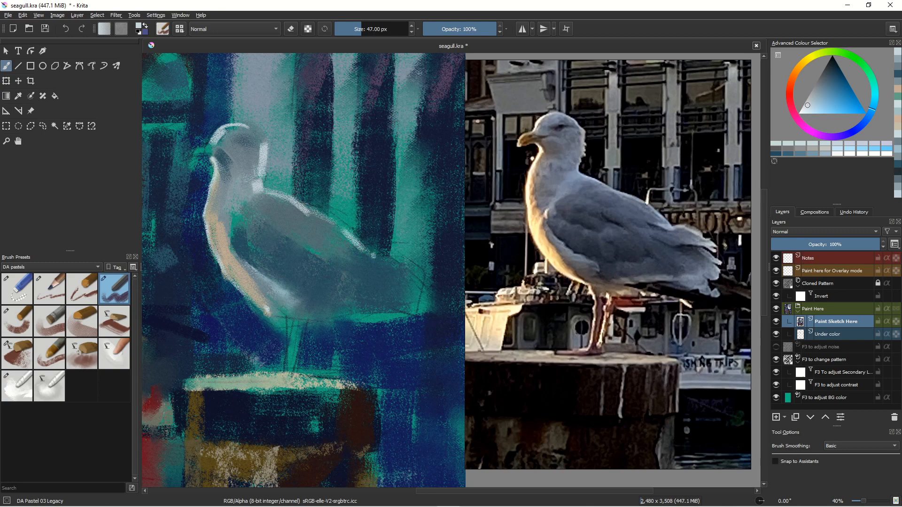
- Set a muted sandy yellow and paint the seagull's beak with the 47 px brush
scroll(282, 302, down, 3)
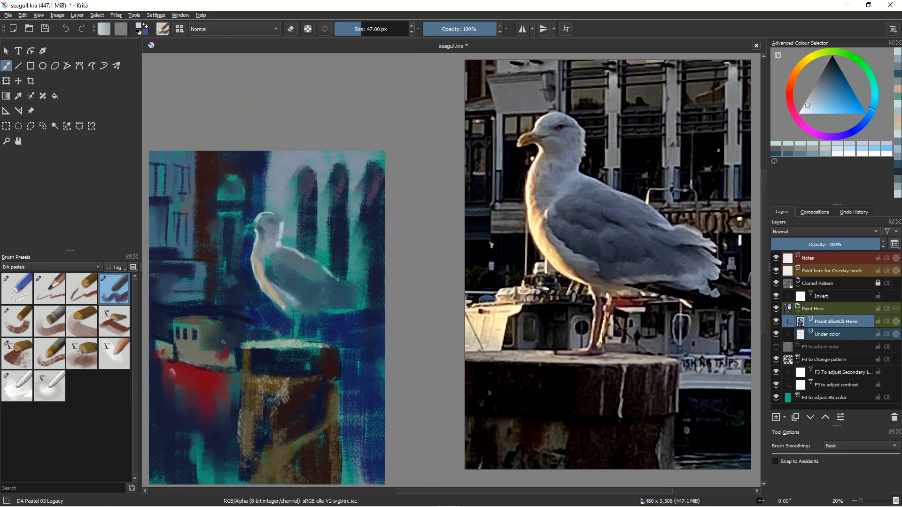
scroll(301, 300, up, 4)
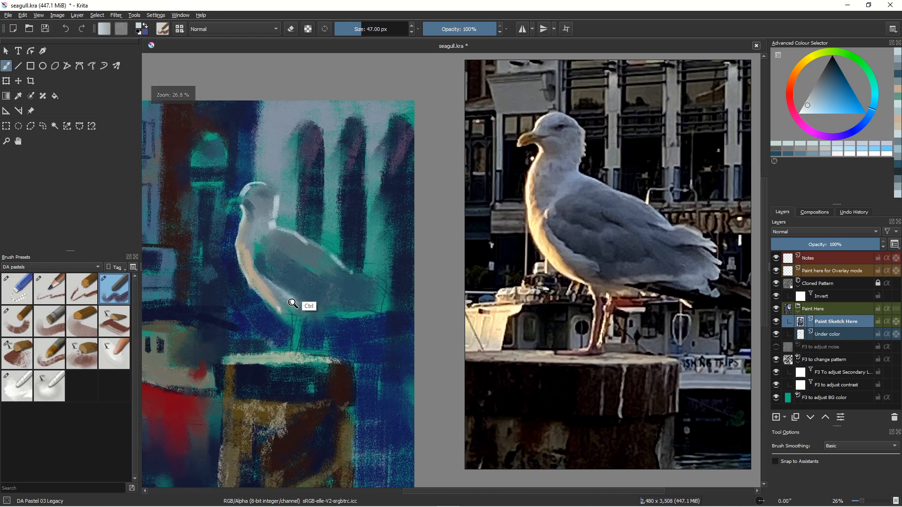
scroll(270, 271, down, 1)
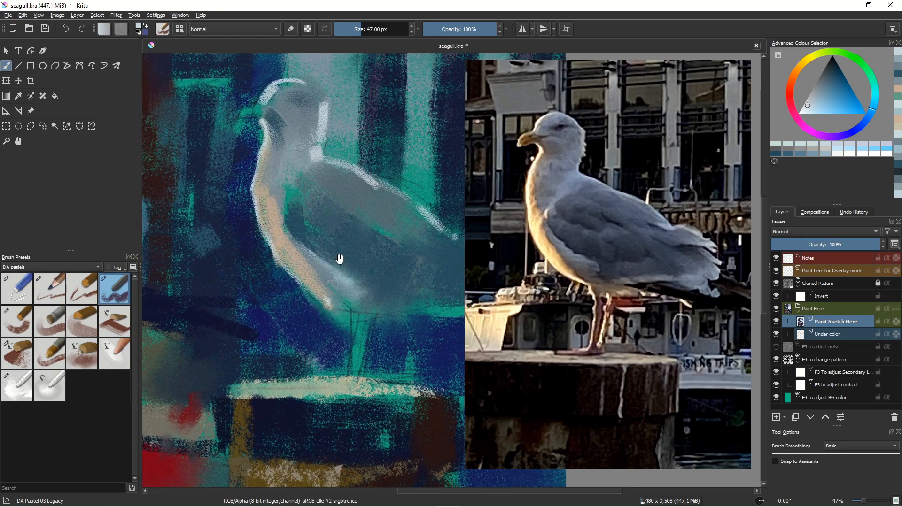
scroll(347, 277, down, 1)
drag(294, 273, 328, 283)
drag(341, 245, 324, 326)
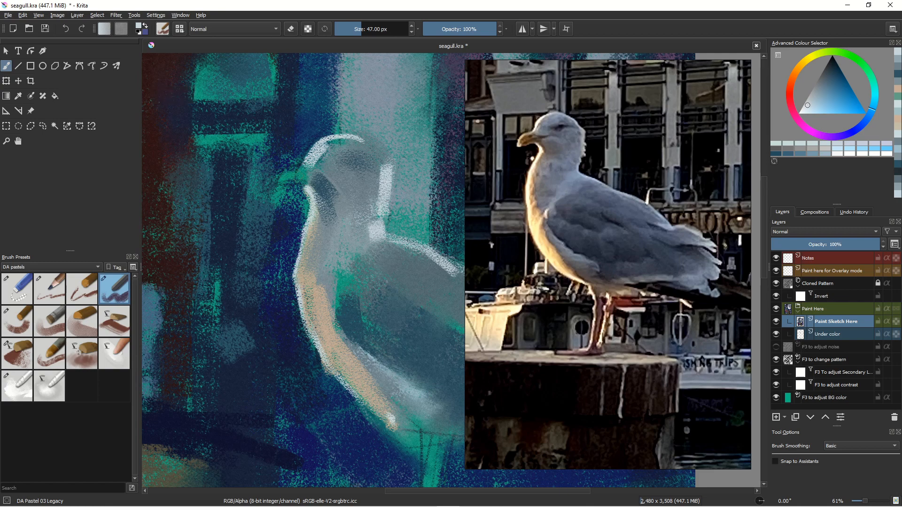
click(801, 61)
click(817, 101)
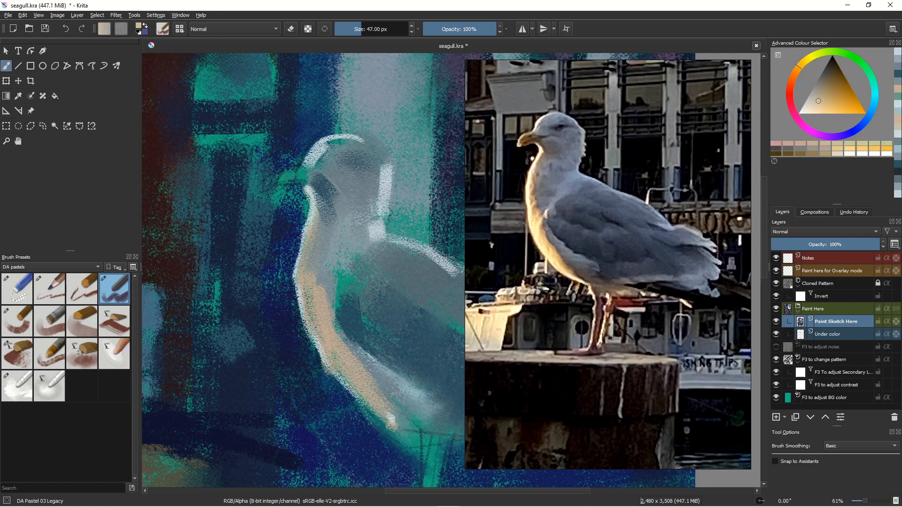
drag(308, 173, 281, 180)
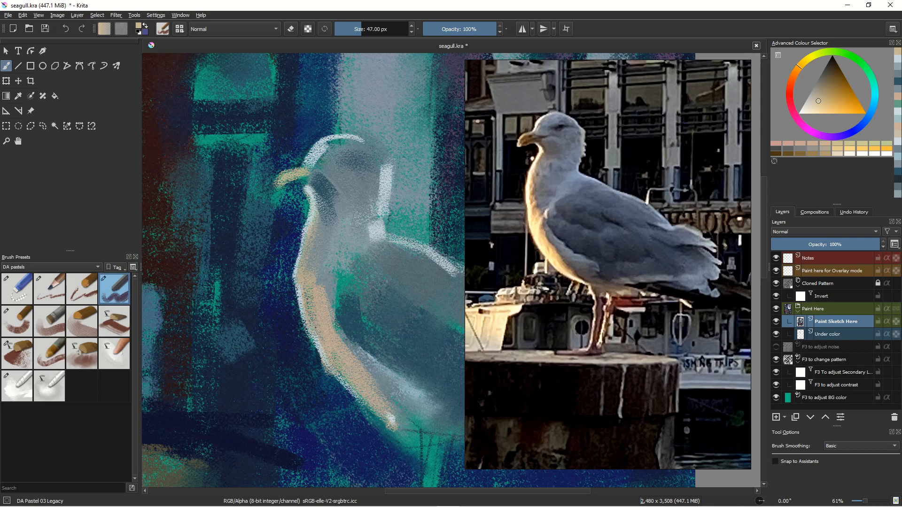
- Reduce the brush to 14 px and extend the upper beak toward the face in the same sandy yellow
key(bracketleft)
key(bracketleft)
key(bracketleft)
key(bracketleft)
key(bracketleft)
key(bracketleft)
key(bracketleft)
key(bracketleft)
key(bracketleft)
key(bracketleft)
key(bracketleft)
key(bracketleft)
key(bracketright)
key(bracketright)
key(bracketright)
key(bracketright)
key(bracketright)
drag(305, 170, 324, 173)
drag(303, 170, 326, 173)
drag(295, 175, 320, 171)
- Set a dark golden brown and a 26 px brush, and shade the lower part of the seagull's beak
click(827, 79)
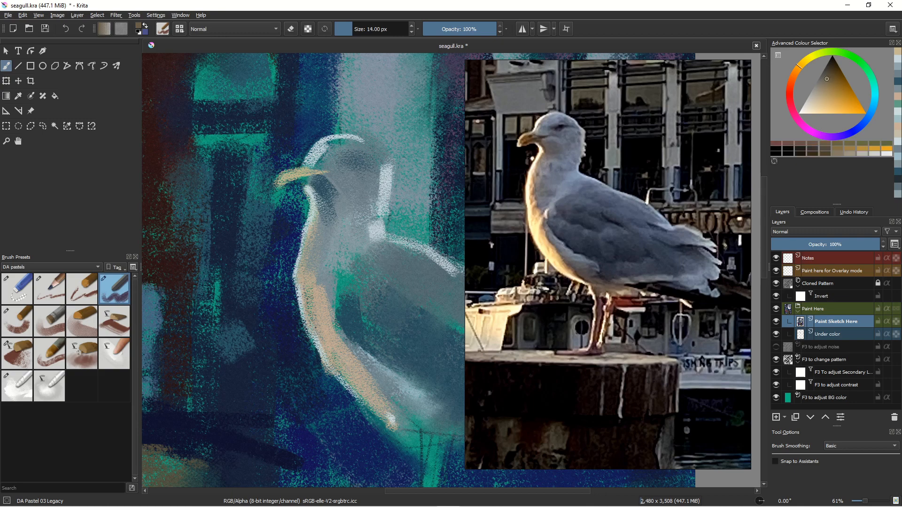
key(bracketright)
key(bracketright)
key(bracketright)
mouse_move(301, 184)
mouse_down()
mouse_move(321, 175)
mouse_move(305, 187)
mouse_move(293, 181)
mouse_move(308, 178)
mouse_move(309, 186)
mouse_up()
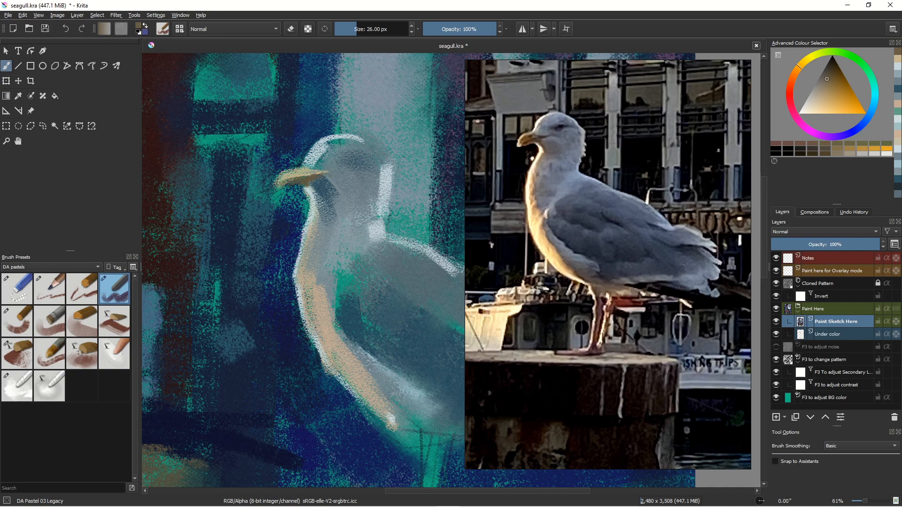
- Highlight the seagull's throat edge in a pale warm cream, and darken the beak with a deeper golden brown
click(809, 103)
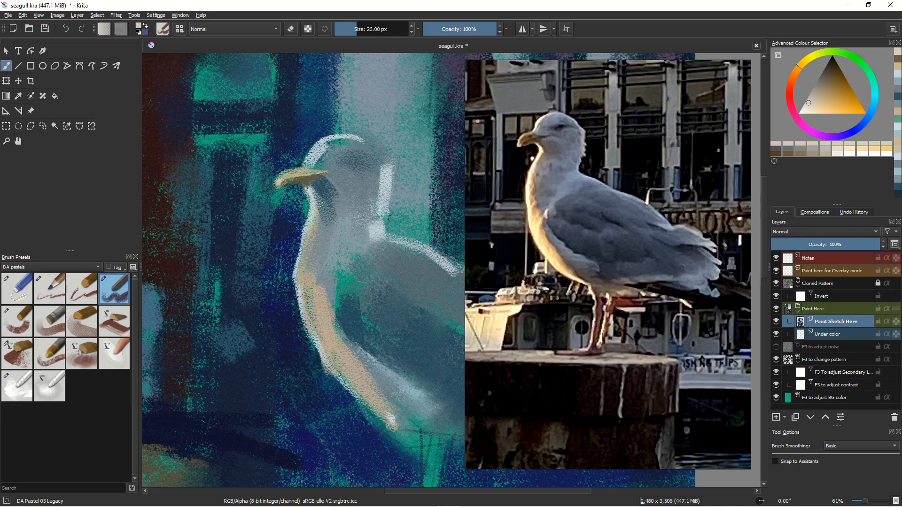
drag(314, 207, 287, 278)
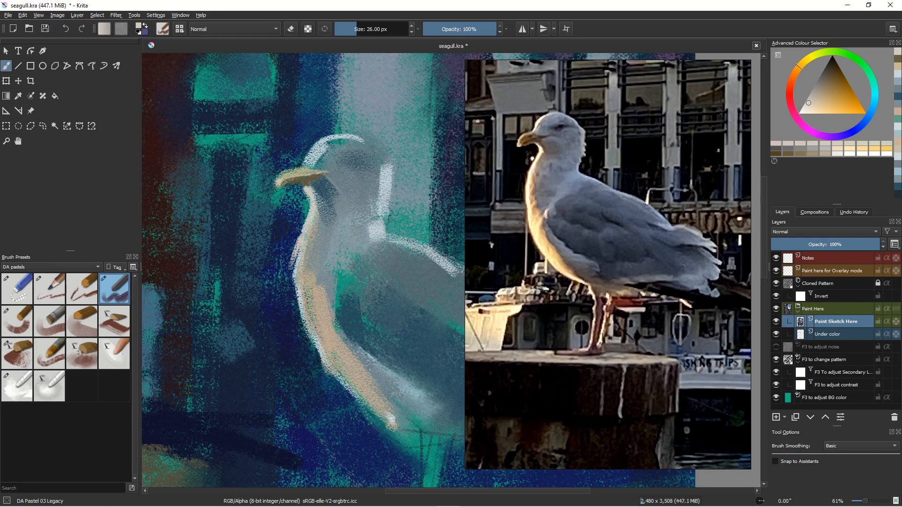
drag(826, 77, 830, 74)
mouse_move(307, 171)
mouse_down()
mouse_move(291, 174)
mouse_move(306, 181)
mouse_move(285, 179)
mouse_up()
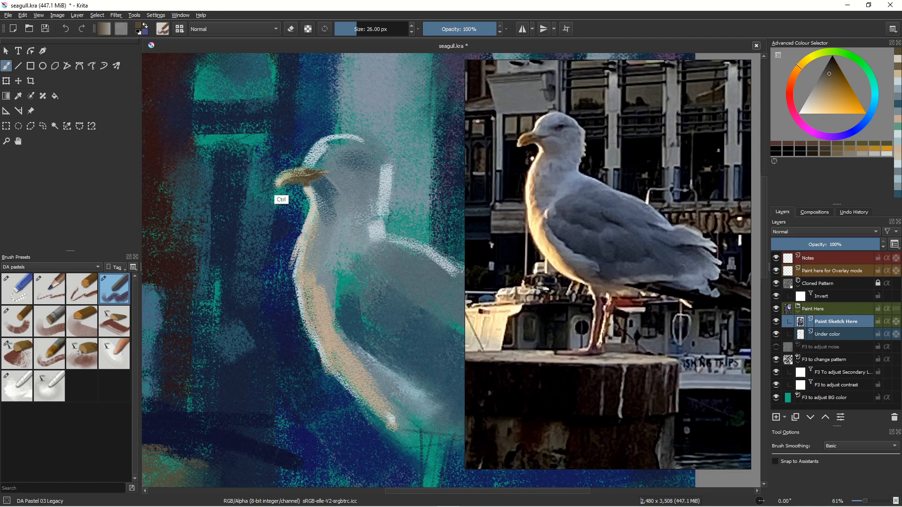
- Refine the beak's tip and upper edge with sampled green and cream tones, and extend its brown mouth line into the face
ctrl+click(287, 196)
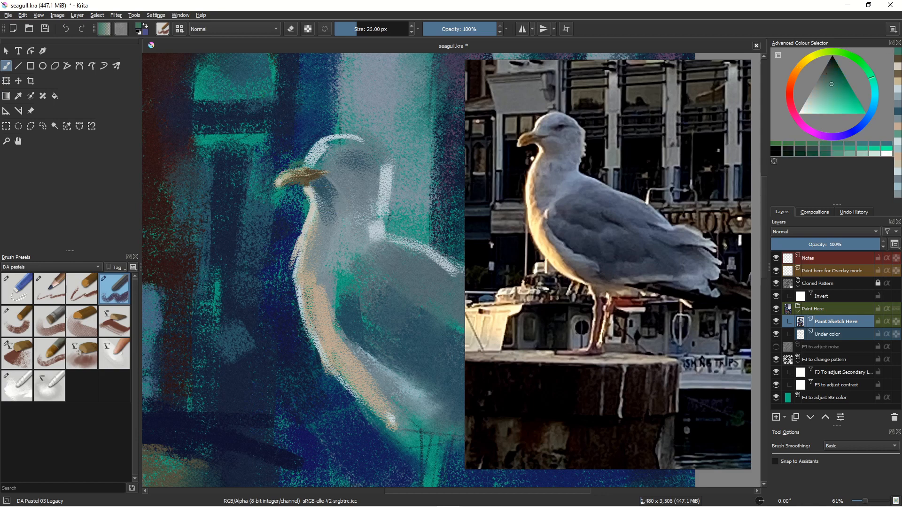
ctrl+click(280, 177)
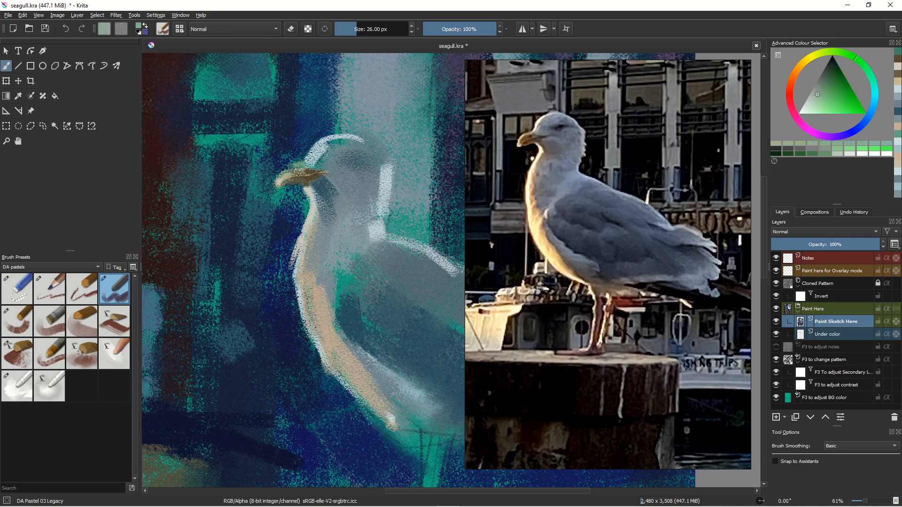
ctrl+click(283, 174)
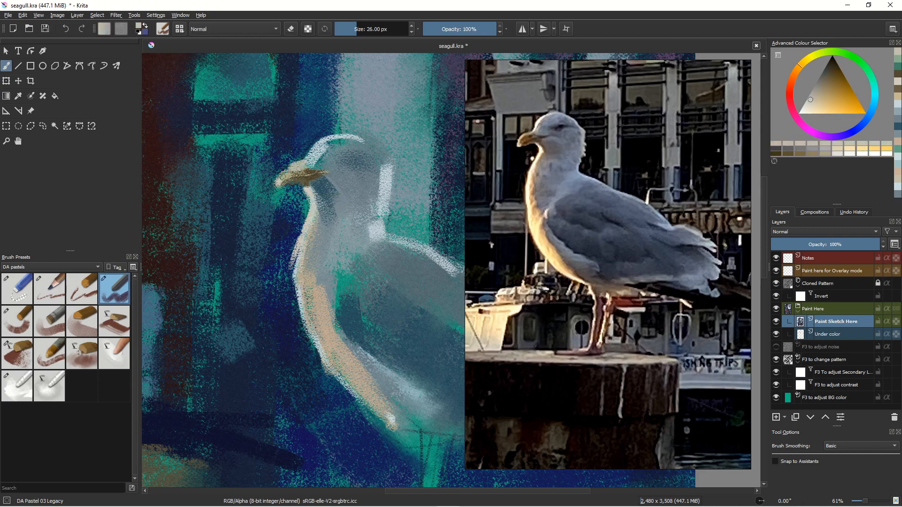
ctrl+click(307, 172)
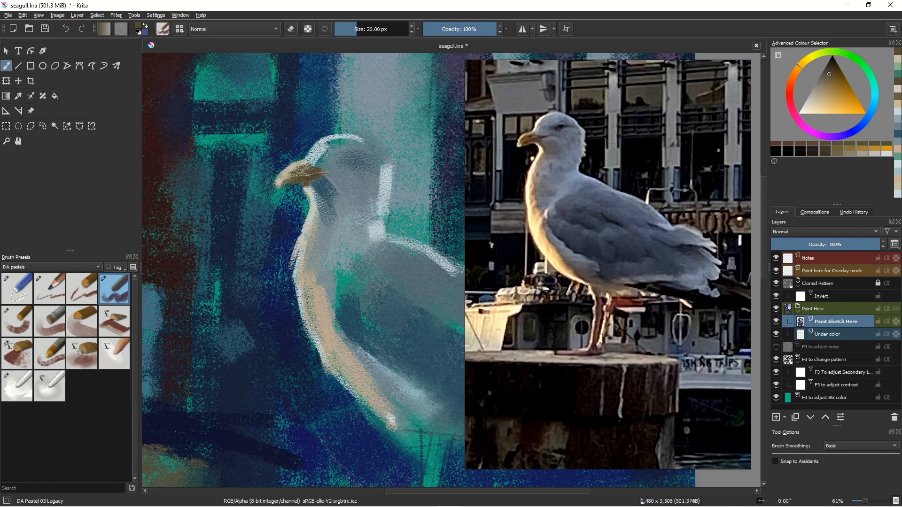
mouse_move(324, 170)
mouse_down()
mouse_move(335, 171)
mouse_move(314, 172)
mouse_up()
- Refine the seagull's forehead and crown outline with sampled pale blue-white and surrounding blue tones using the 26 px brush
ctrl+click(308, 145)
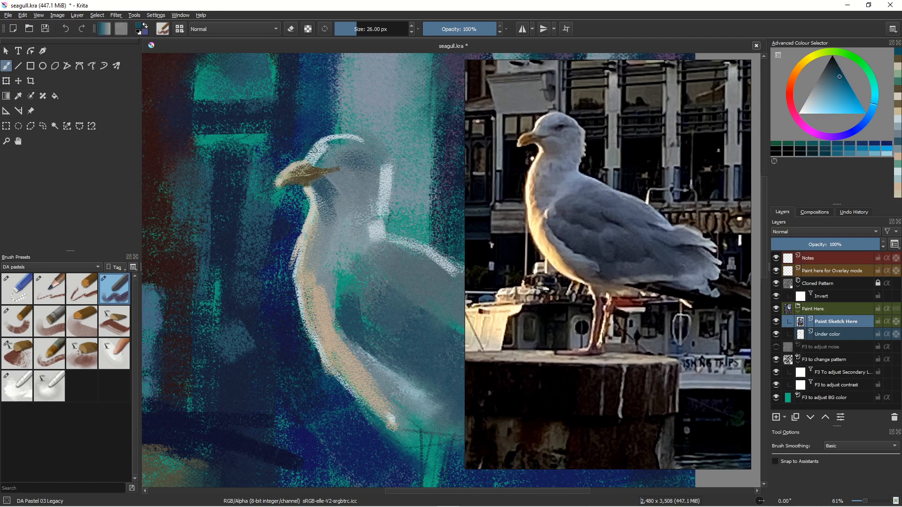
ctrl+click(315, 151)
mouse_move(311, 156)
mouse_down()
mouse_move(308, 139)
mouse_move(338, 135)
mouse_up()
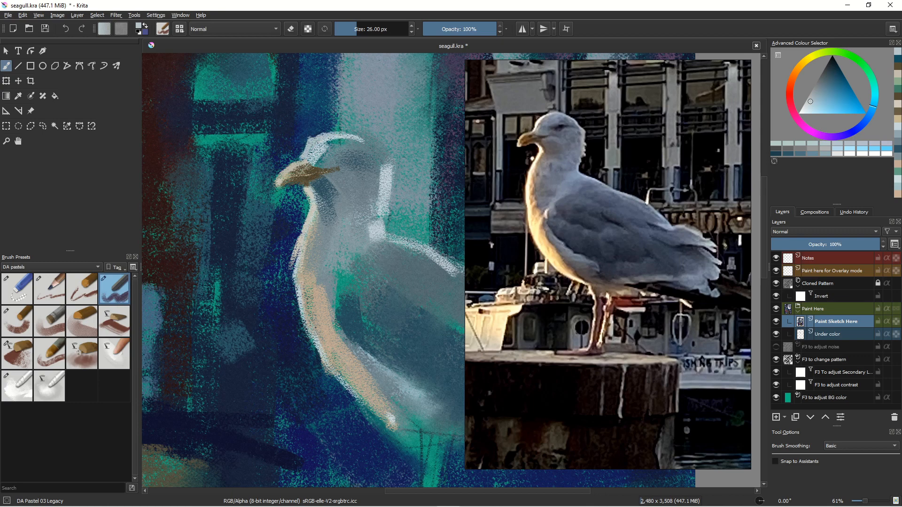
ctrl+click(307, 168)
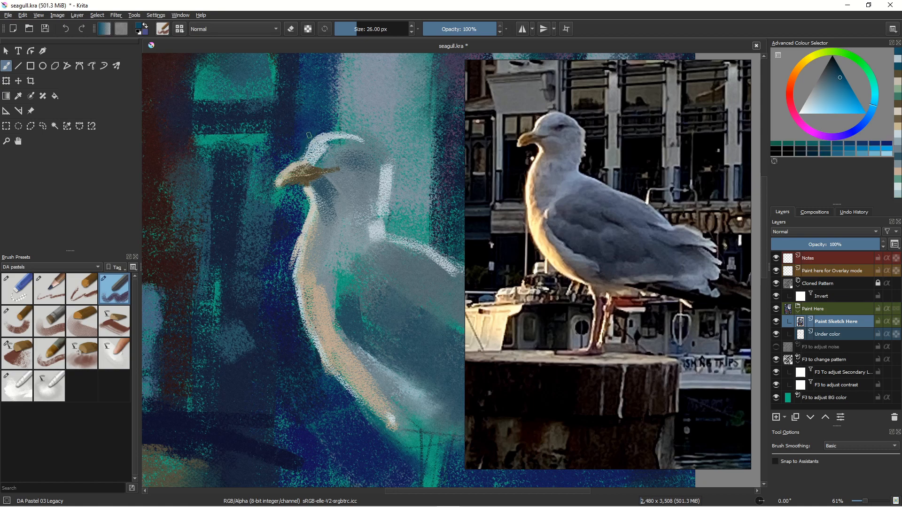
ctrl+click(310, 148)
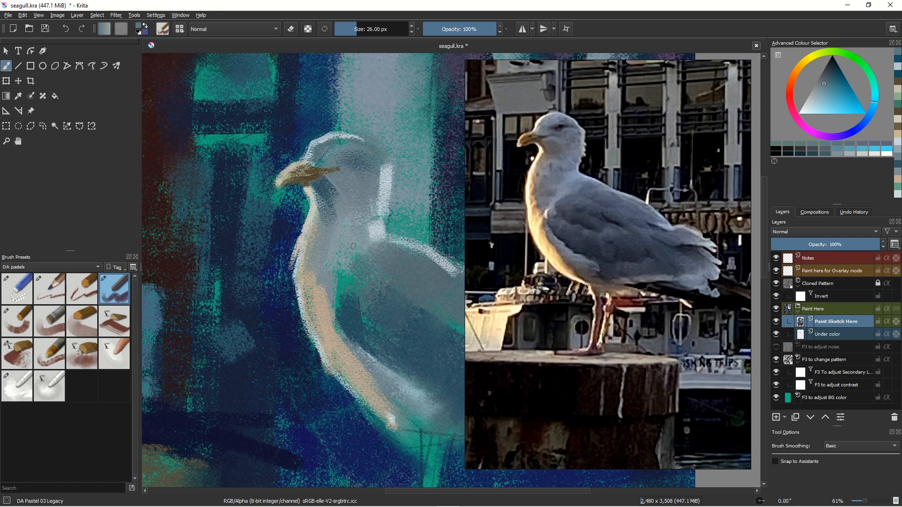
- Thicken the beak's base with its sampled brown, add cream highlights around the beak and throat, and sample the adjacent teal background
scroll(357, 247, down, 5)
scroll(357, 248, down, 1)
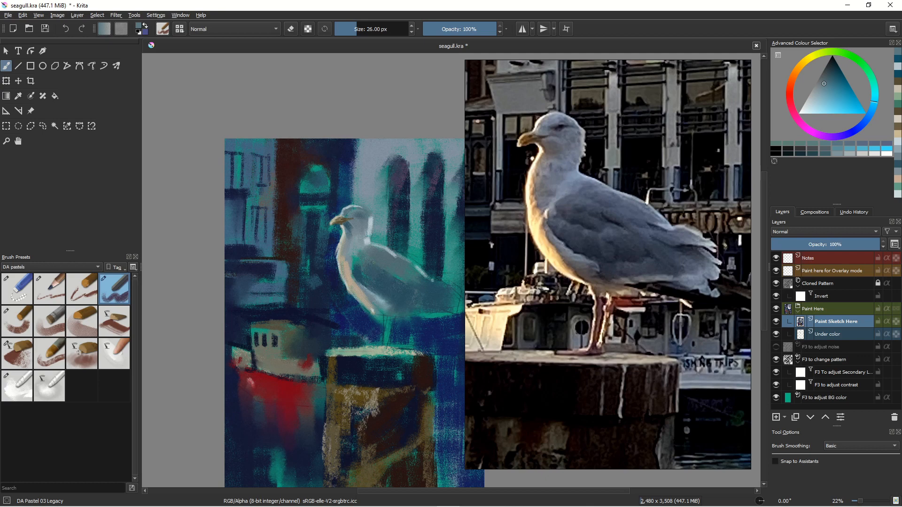
mouse_move(359, 262)
mouse_down()
mouse_move(403, 229)
mouse_move(405, 208)
mouse_move(375, 212)
mouse_up()
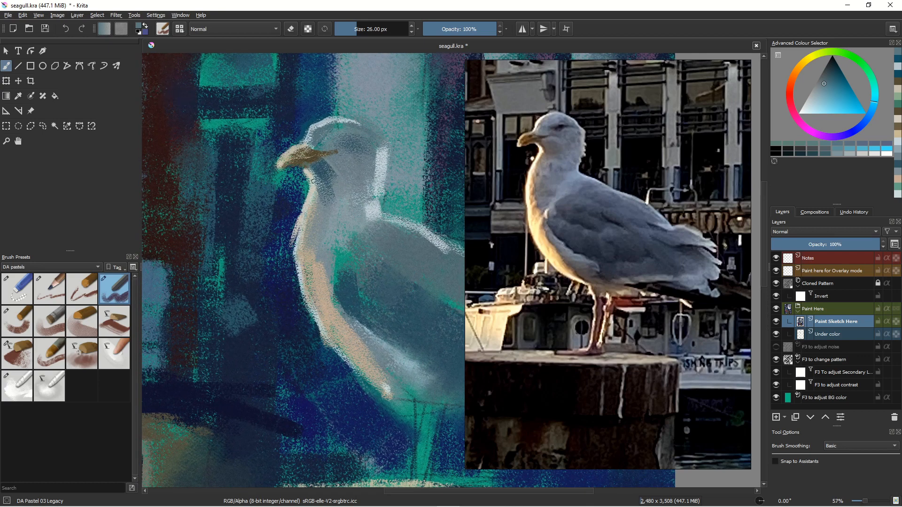
ctrl+click(305, 159)
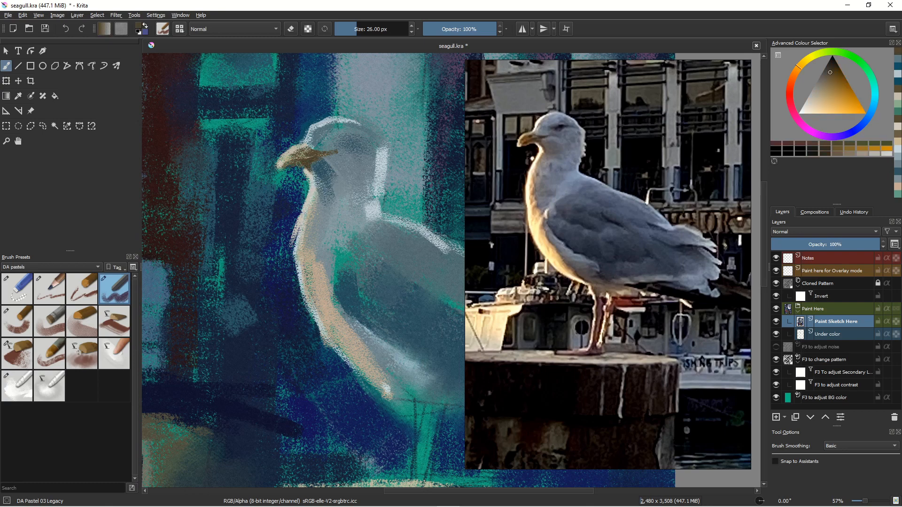
ctrl+click(309, 199)
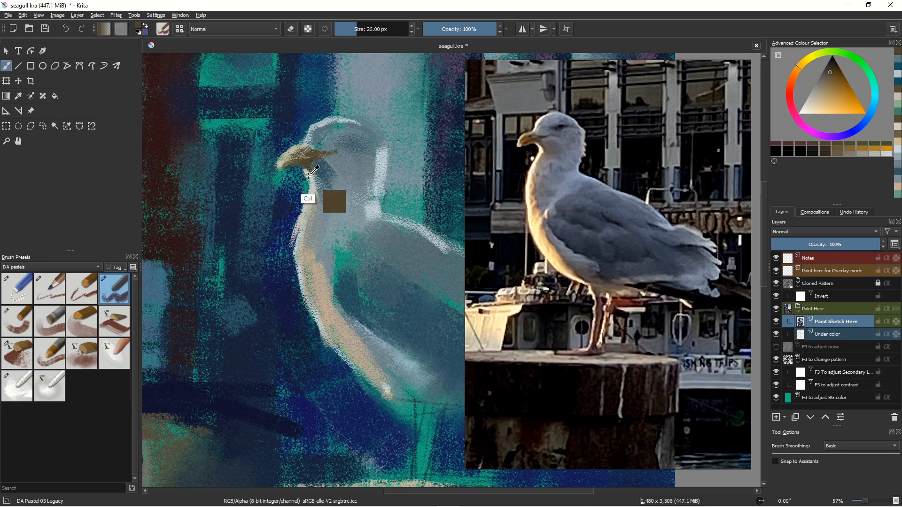
click(805, 105)
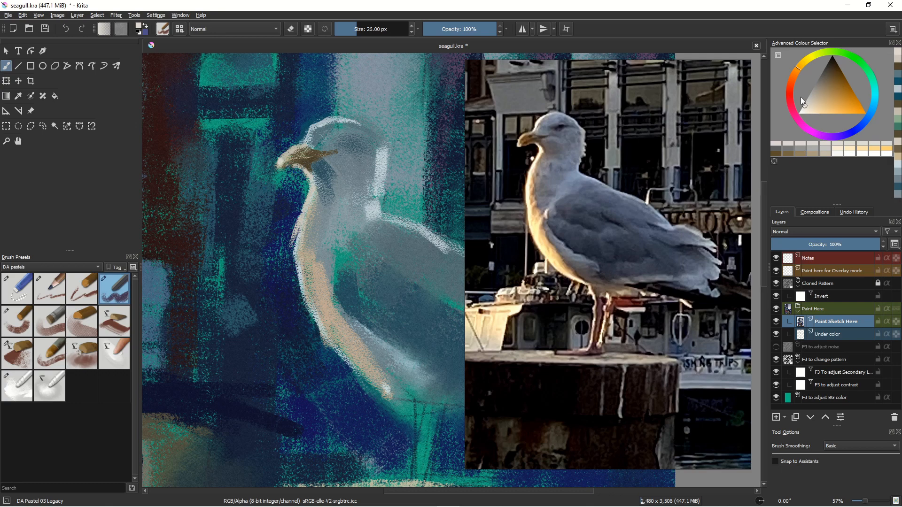
click(812, 110)
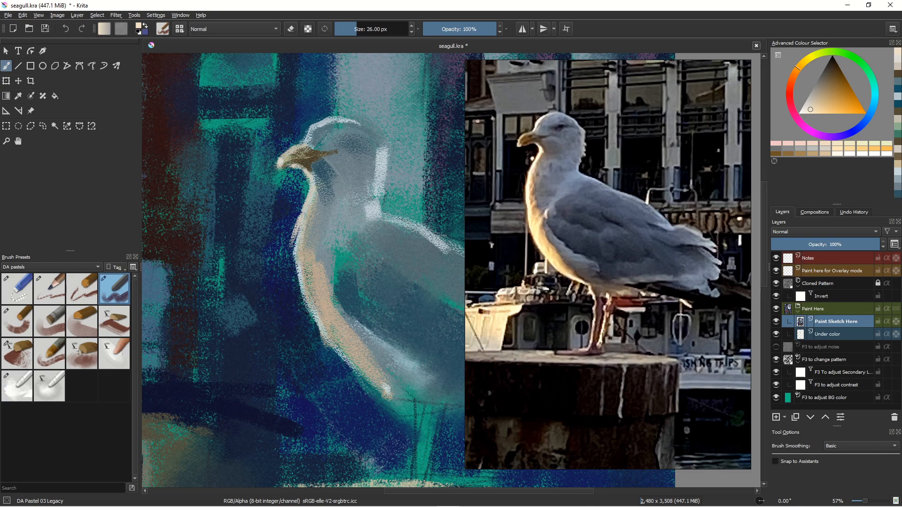
ctrl+click(301, 186)
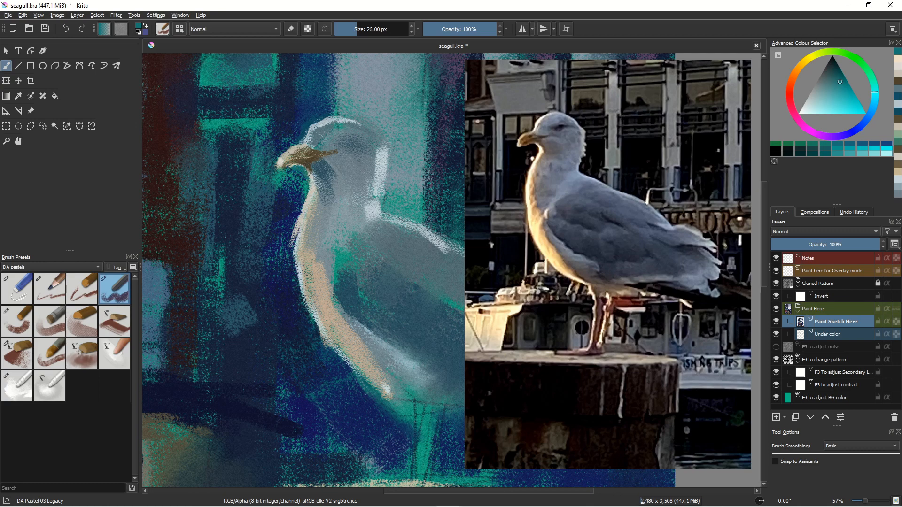
- Refine the beak's base and throat edge with sampled cream, grey-blue and golden brown tones using the 26 px brush
ctrl+click(312, 183)
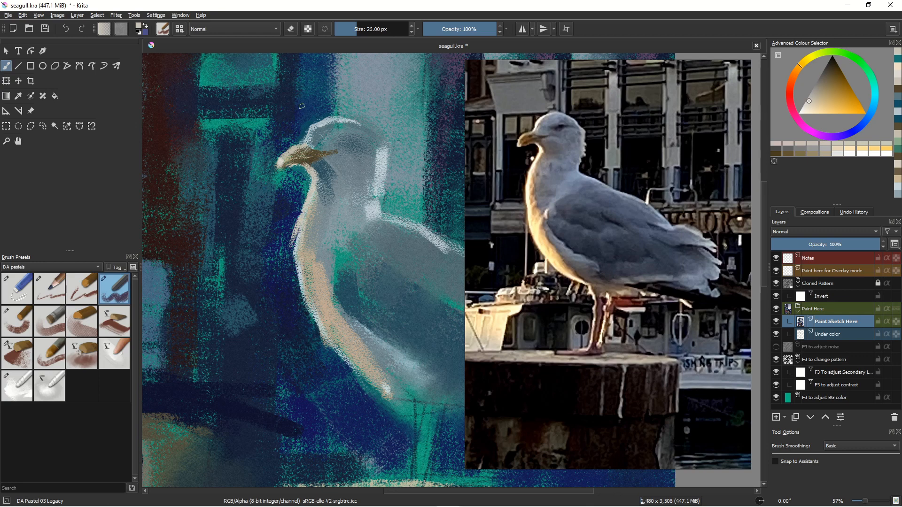
ctrl+click(321, 169)
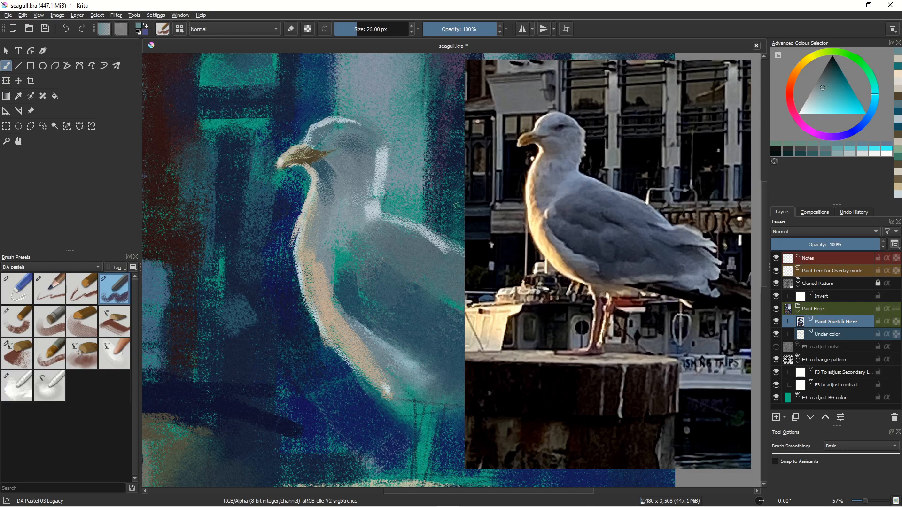
ctrl+click(311, 159)
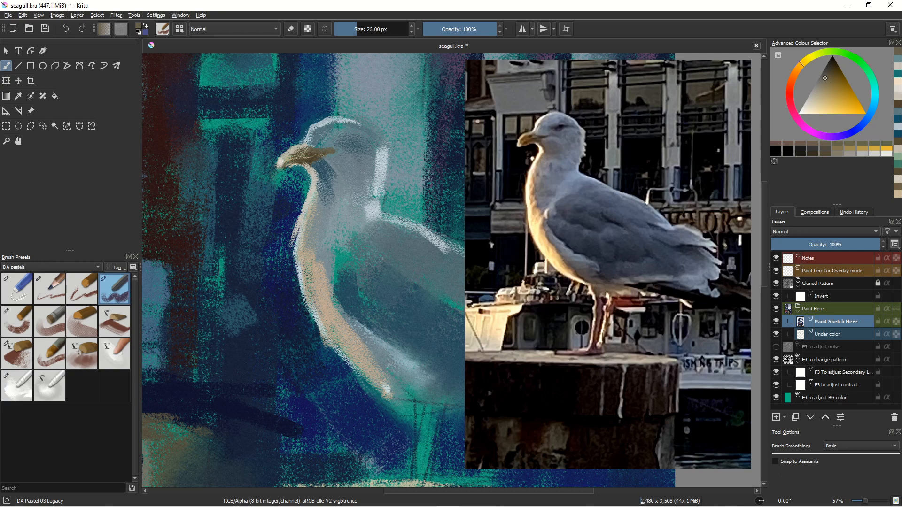
- Paint sampled dark navy background beneath the beak and beside the throat, adjusting the brush to 32 px
ctrl+click(276, 195)
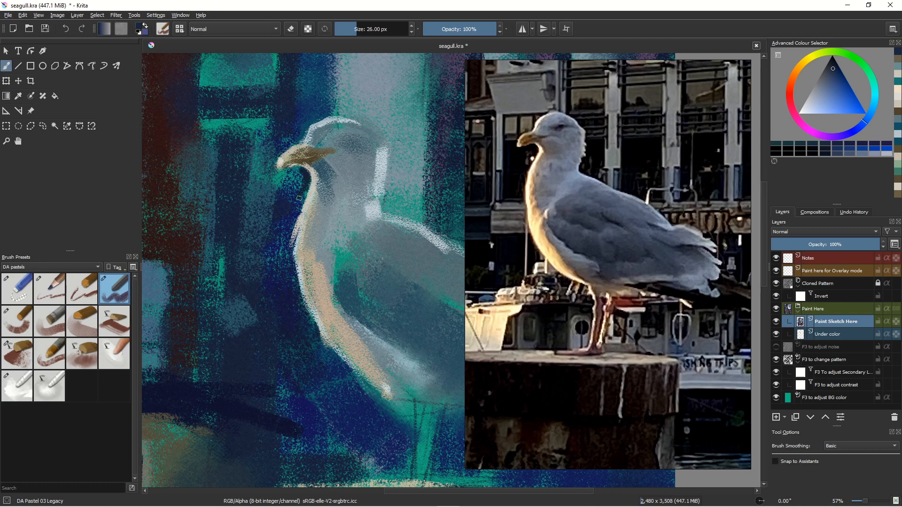
mouse_move(299, 176)
mouse_down()
mouse_move(325, 176)
mouse_move(293, 197)
mouse_up()
key(bracketleft)
key(bracketleft)
key(bracketleft)
key(bracketleft)
key(bracketleft)
key(bracketleft)
key(bracketleft)
key(bracketleft)
key(bracketleft)
key(bracketleft)
key(bracketleft)
key(bracketleft)
key(bracketleft)
drag(288, 170, 280, 176)
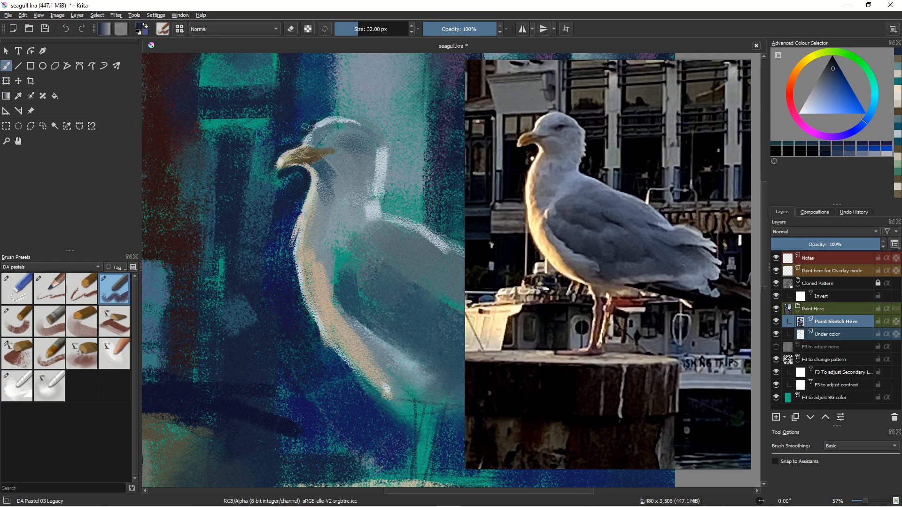
- Cover the textured background beside the beak with dark navy, using the brush enlarged to 118 px
key(bracketright)
key(bracketright)
key(bracketright)
key(bracketright)
key(bracketright)
key(bracketright)
key(bracketright)
key(bracketright)
key(bracketright)
key(bracketright)
key(bracketright)
key(bracketright)
key(bracketright)
key(bracketright)
key(bracketright)
key(bracketright)
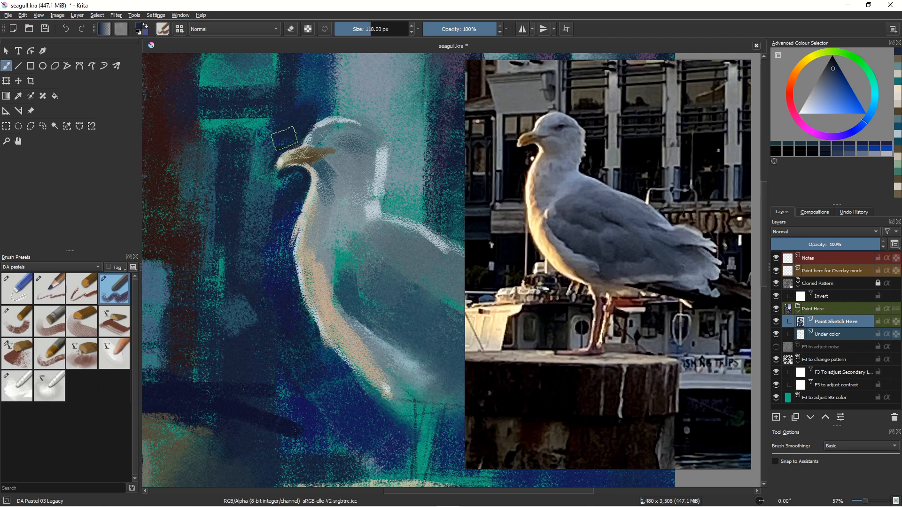
mouse_move(269, 172)
mouse_down()
mouse_move(294, 176)
mouse_move(278, 189)
mouse_move(256, 164)
mouse_move(254, 204)
mouse_up()
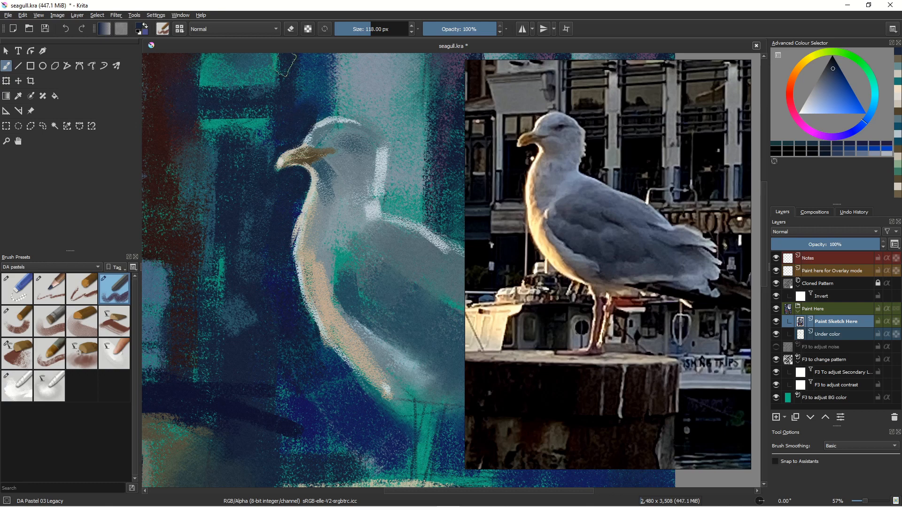
- Sample the crown's grey-blue, lighten it to pale blue-white, and highlight the forehead and crown with a 38 px brush
ctrl+click(323, 123)
ctrl+click(322, 123)
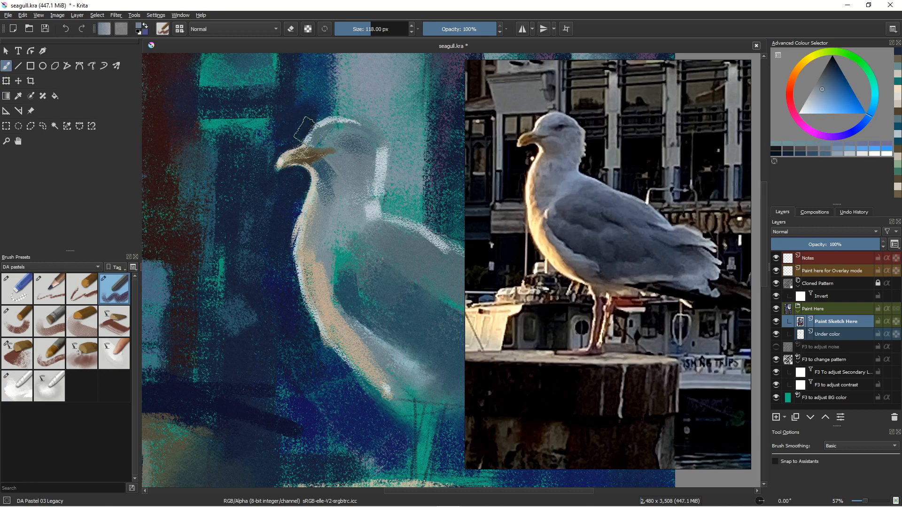
key(bracketleft)
key(bracketleft)
key(bracketleft)
key(bracketleft)
key(bracketleft)
key(bracketleft)
key(bracketleft)
key(bracketleft)
key(bracketleft)
key(bracketleft)
key(bracketleft)
key(bracketleft)
key(bracketleft)
key(bracketleft)
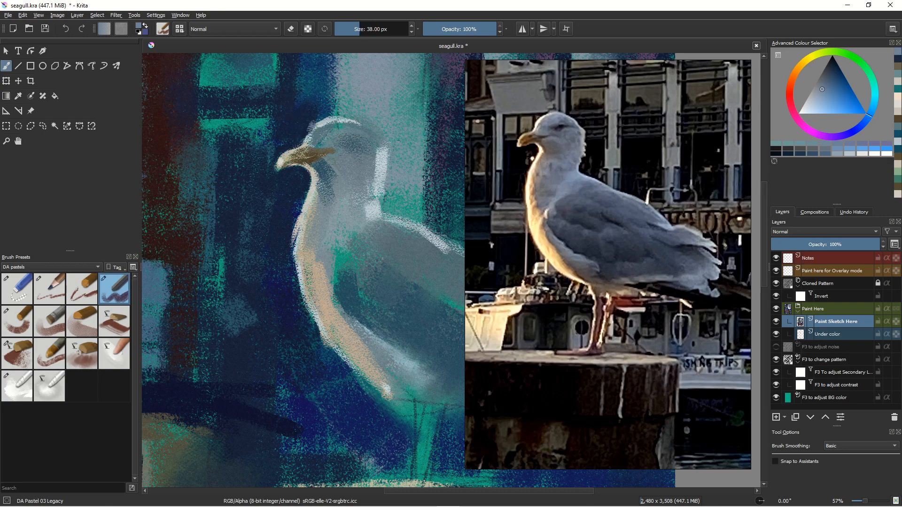
click(808, 105)
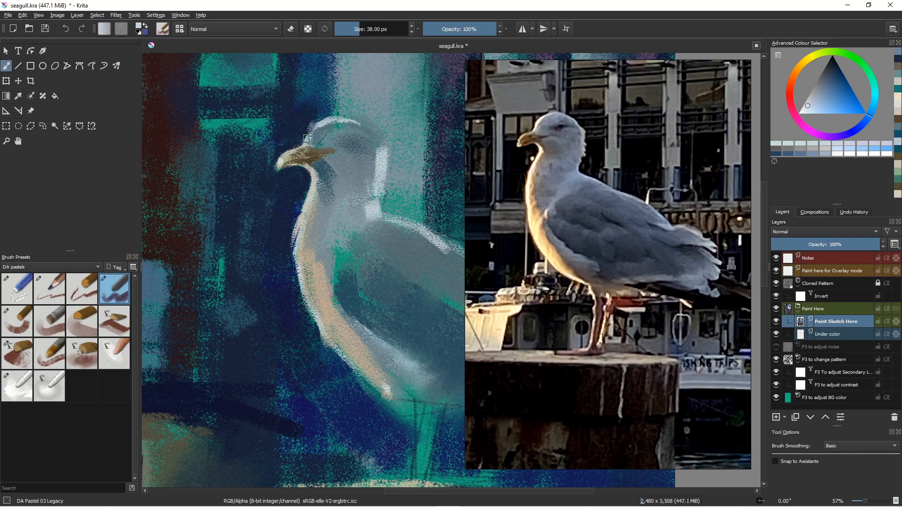
drag(310, 125, 313, 127)
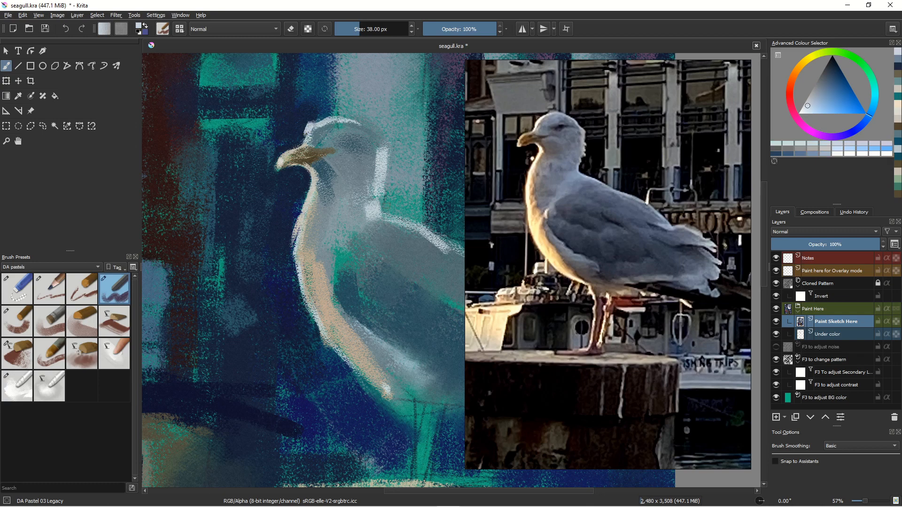
drag(314, 123, 332, 119)
- Sample the dark navy above the crown and paint the seagull's eye with it, adjusting the brush size for detail
ctrl+click(316, 113)
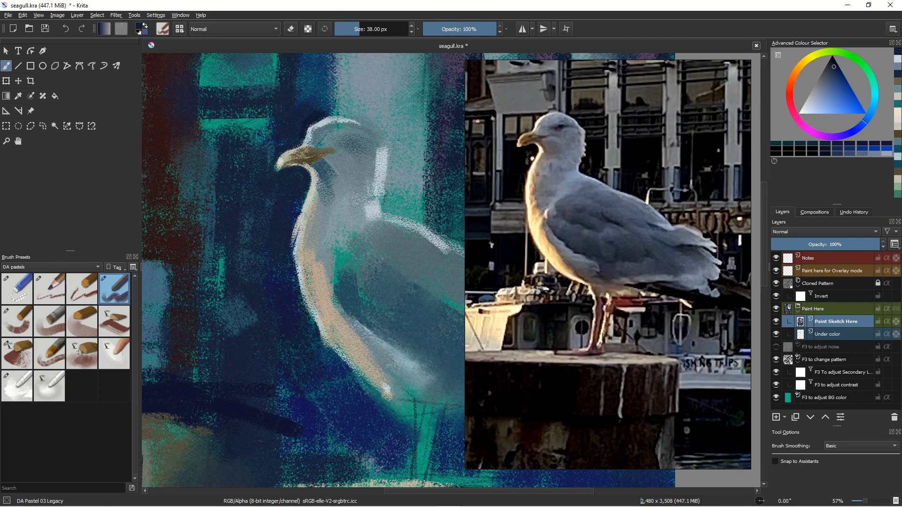
drag(343, 141, 348, 142)
key(bracketleft)
key(bracketleft)
key(bracketleft)
key(bracketleft)
key(bracketleft)
key(bracketleft)
key(bracketleft)
key(bracketleft)
key(bracketleft)
key(bracketleft)
key(bracketleft)
key(bracketleft)
key(bracketleft)
key(bracketleft)
key(bracketleft)
key(bracketright)
key(bracketright)
key(bracketright)
key(bracketright)
key(bracketright)
key(bracketright)
key(bracketright)
key(bracketright)
drag(343, 142, 362, 141)
- Soften the rear corner of the eye using the DA Pastel 13 Blender Soft brush at a reduced size
click(49, 386)
key(bracketleft)
key(bracketleft)
key(bracketleft)
key(bracketleft)
key(bracketleft)
key(bracketleft)
key(bracketleft)
key(bracketleft)
key(bracketleft)
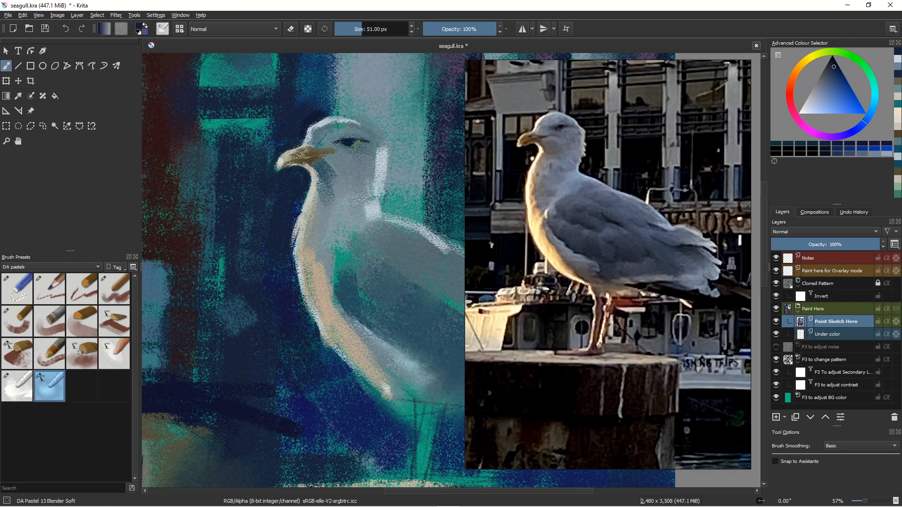
key(bracketleft)
key(bracketleft)
key(bracketleft)
drag(362, 140, 367, 141)
- Smear and shape the eye's edges with the DA Pastel 12 Blender smear brush at a reduced size
click(21, 387)
drag(358, 140, 339, 141)
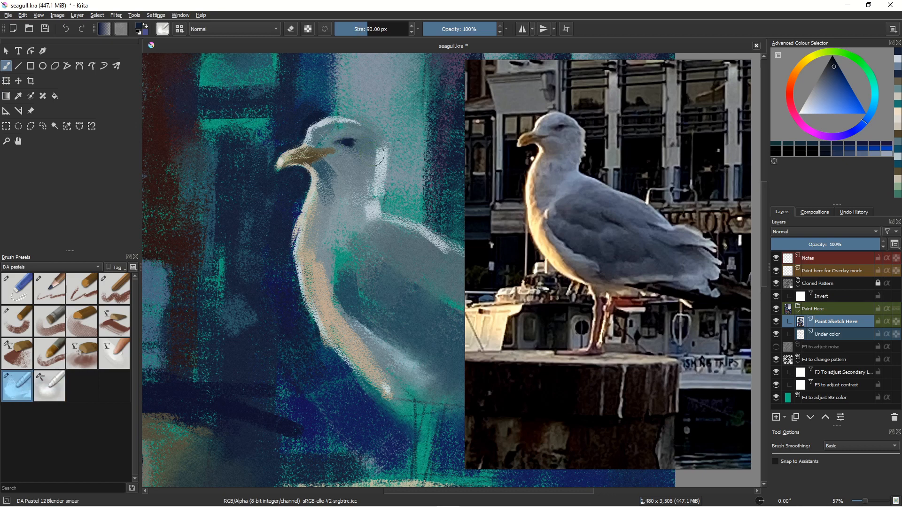
key(bracketleft)
key(bracketleft)
key(bracketleft)
key(bracketleft)
key(bracketleft)
key(bracketleft)
key(bracketleft)
key(bracketleft)
key(bracketleft)
key(bracketleft)
key(bracketleft)
key(bracketleft)
key(bracketleft)
key(bracketleft)
key(bracketleft)
key(bracketleft)
key(bracketleft)
key(bracketleft)
key(bracketright)
drag(352, 144, 350, 143)
click(340, 141)
drag(347, 142, 344, 141)
drag(346, 145, 348, 141)
- Add sampled cream and darker beige strokes where the beak meets the face, using DA Pastel 04 Basic reduced to 35 px
click(20, 329)
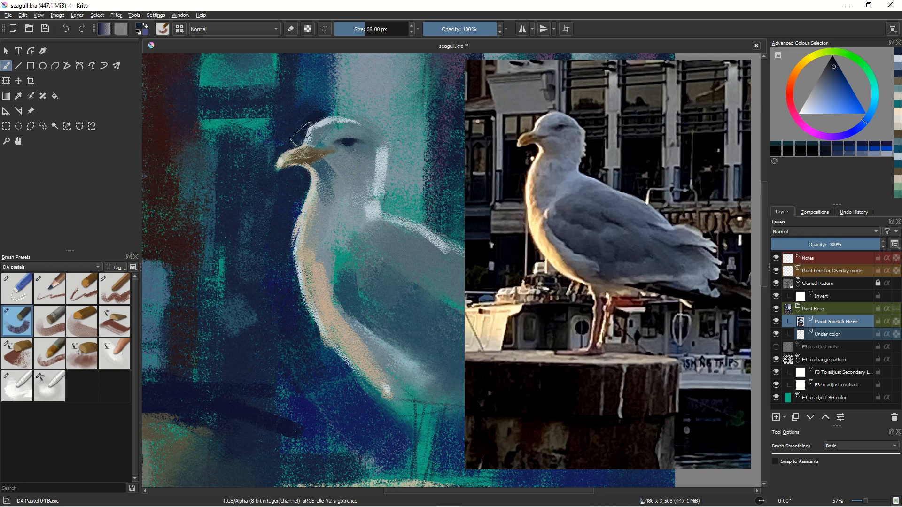
key(ctrl)
ctrl+click(313, 175)
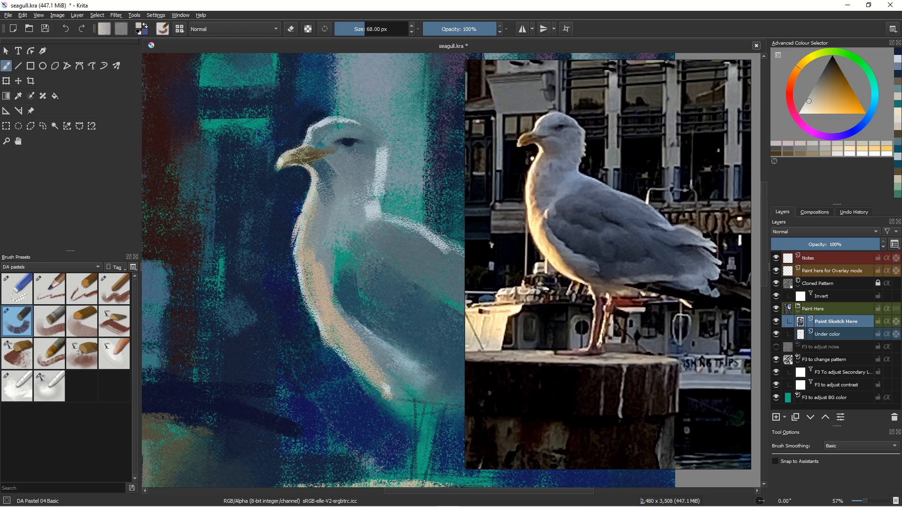
mouse_move(323, 149)
mouse_down()
mouse_move(316, 155)
mouse_move(325, 154)
mouse_up()
key(bracketleft)
key(bracketleft)
key(bracketleft)
click(813, 94)
key(bracketleft)
key(bracketleft)
drag(315, 142, 319, 144)
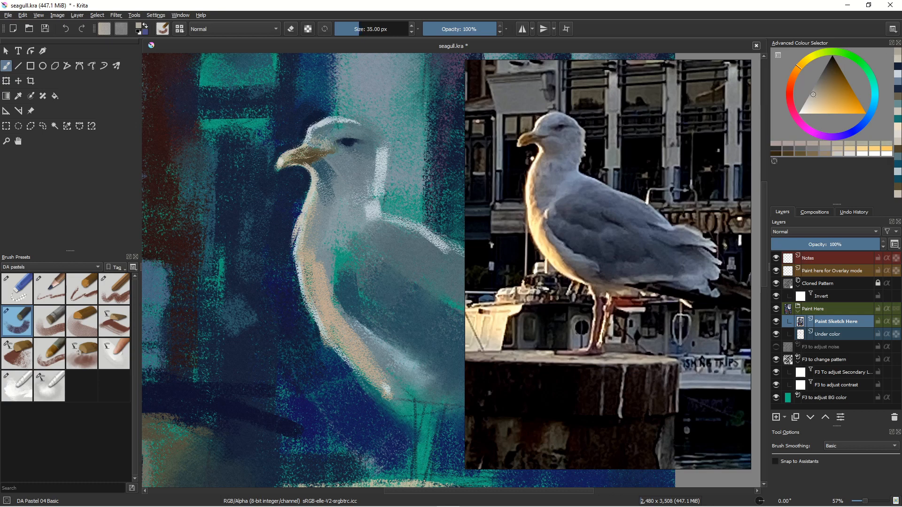
- Tint the face above the beak with muted blue and the forehead with dusty pink using the 28 px brush
click(872, 110)
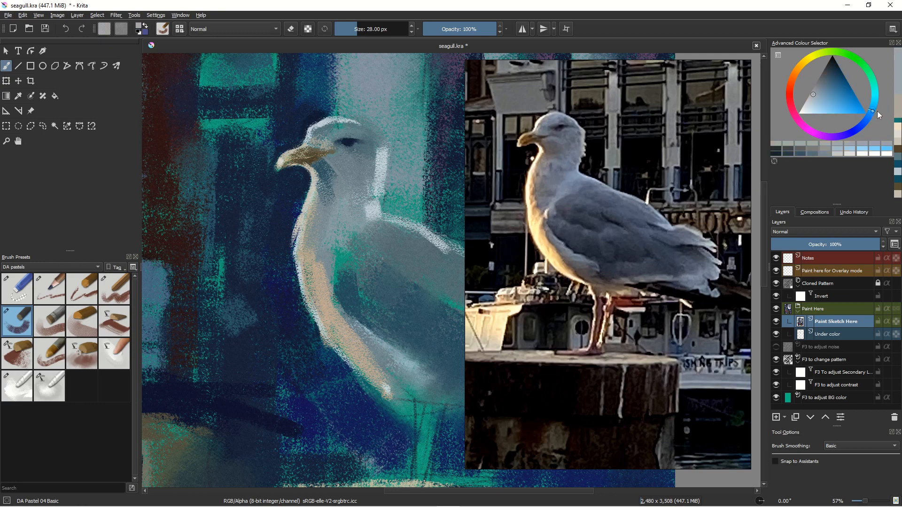
drag(310, 144, 324, 145)
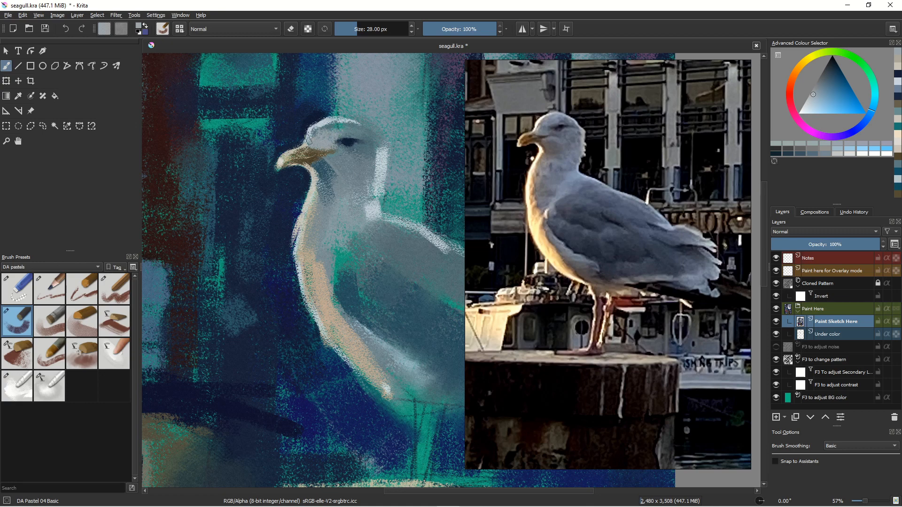
click(804, 123)
drag(325, 126, 317, 135)
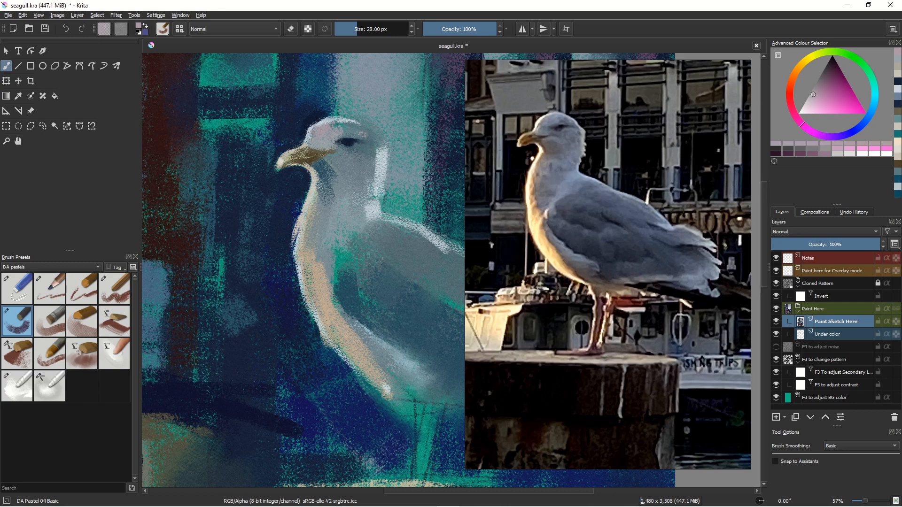
- Enlarge the brush to 59 px and add dusty pink strokes to the seagull's cheek, neck and shoulder
key(bracketright)
key(bracketright)
key(bracketright)
key(bracketright)
key(bracketright)
key(bracketright)
key(bracketright)
key(bracketright)
mouse_move(336, 163)
mouse_down()
mouse_move(326, 174)
mouse_move(342, 175)
mouse_up()
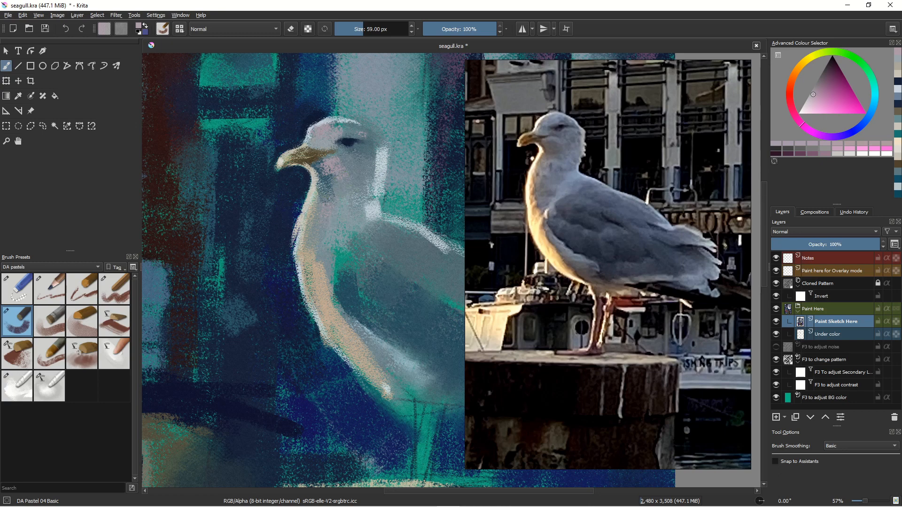
mouse_move(359, 199)
mouse_down()
mouse_move(363, 217)
mouse_move(390, 230)
mouse_up()
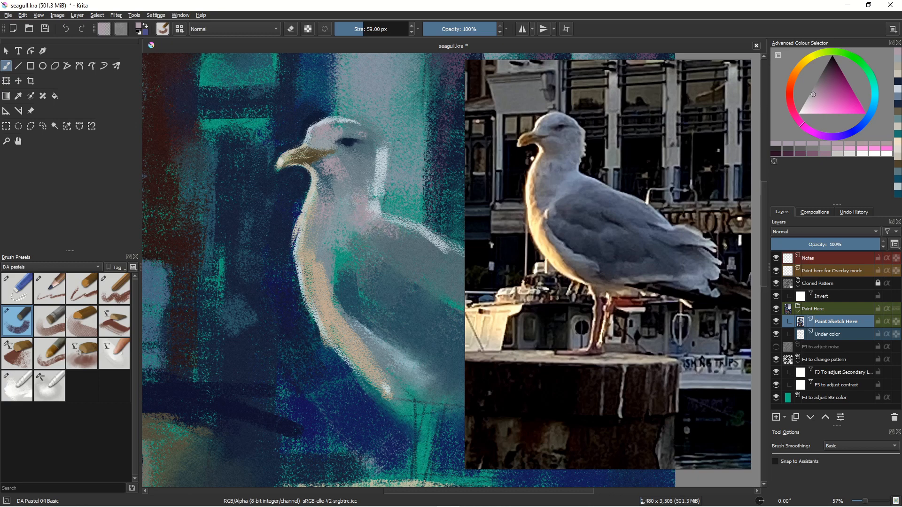
- Sample and lighten the neck's grey-blue, brush it along the wing's front edge, and sample a darker grey-blue from the neck
ctrl+click(375, 205)
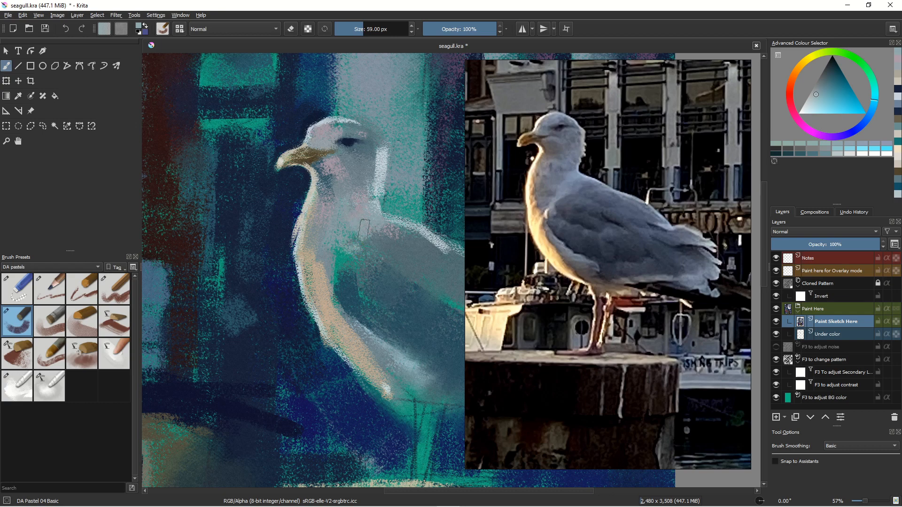
click(808, 101)
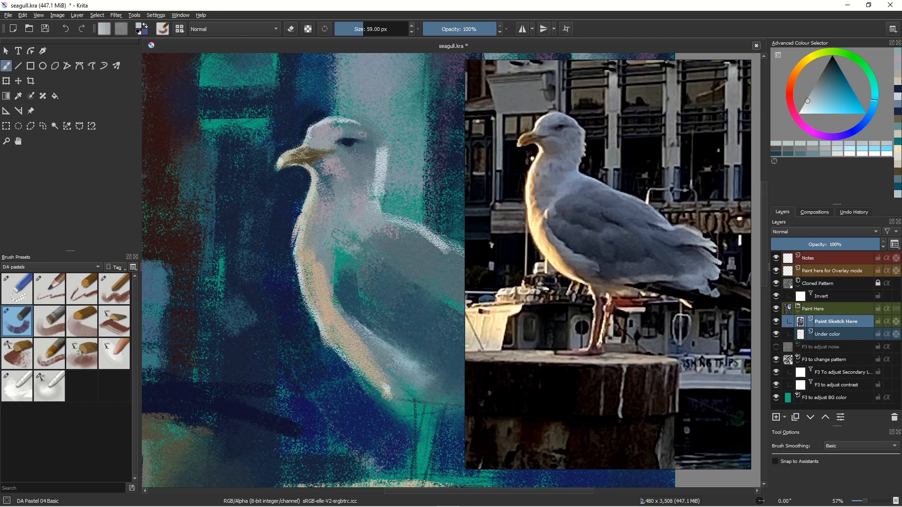
drag(348, 254, 383, 214)
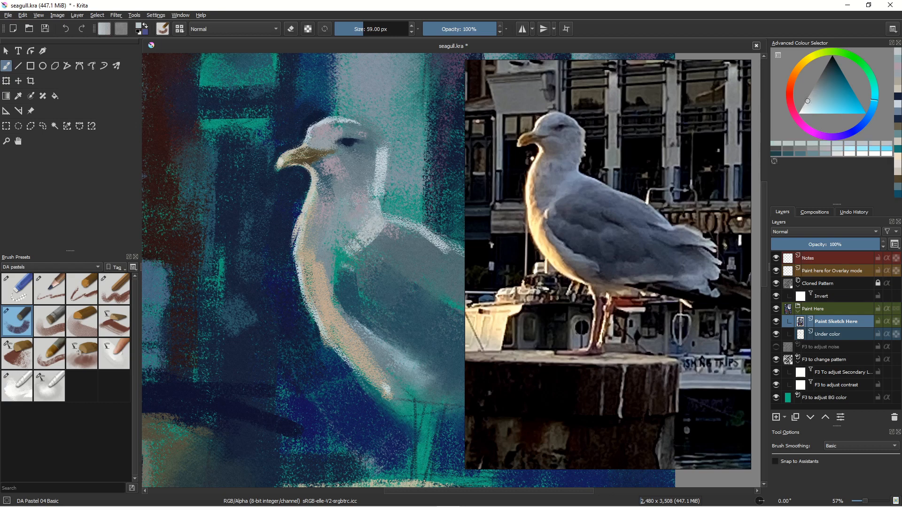
ctrl+click(367, 180)
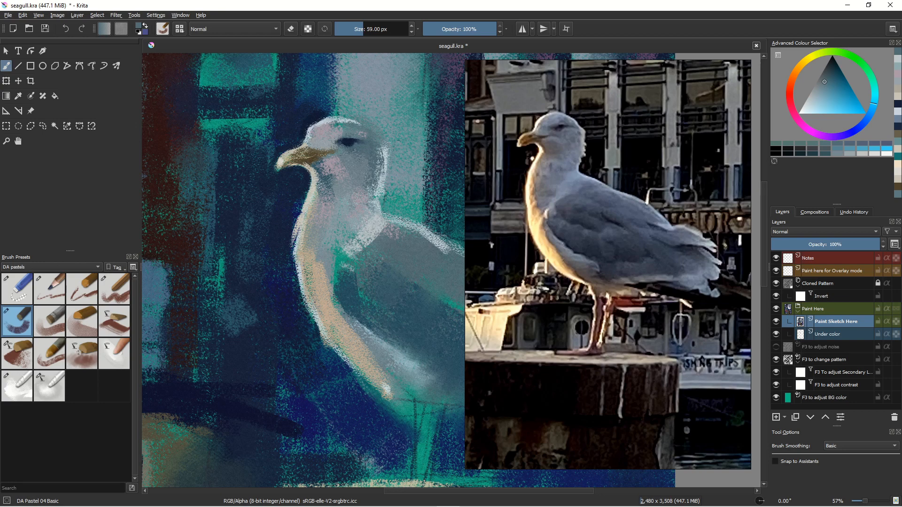
- Sample the light mauve-grey at the base of the seagull's neck and stroke it along the top of the shoulder
drag(312, 267, 218, 341)
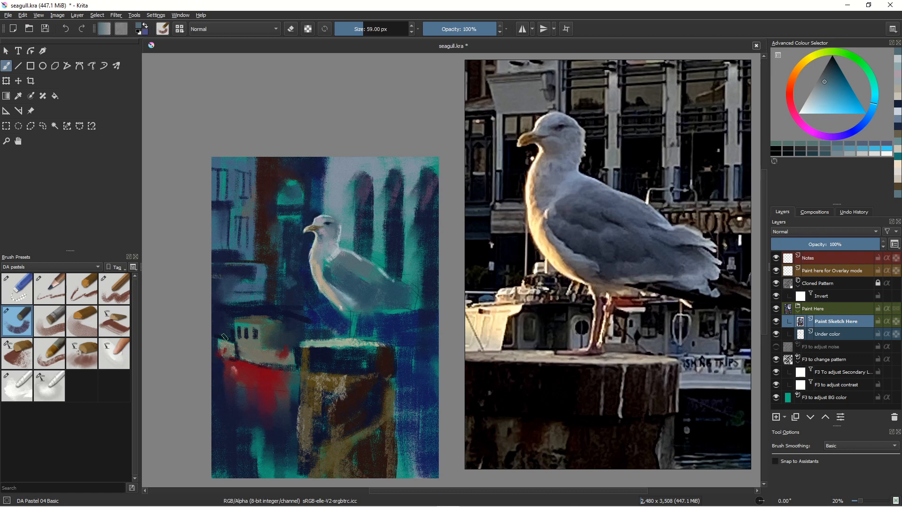
mouse_move(339, 272)
mouse_down()
mouse_move(356, 230)
mouse_move(296, 221)
mouse_up()
drag(299, 252, 300, 249)
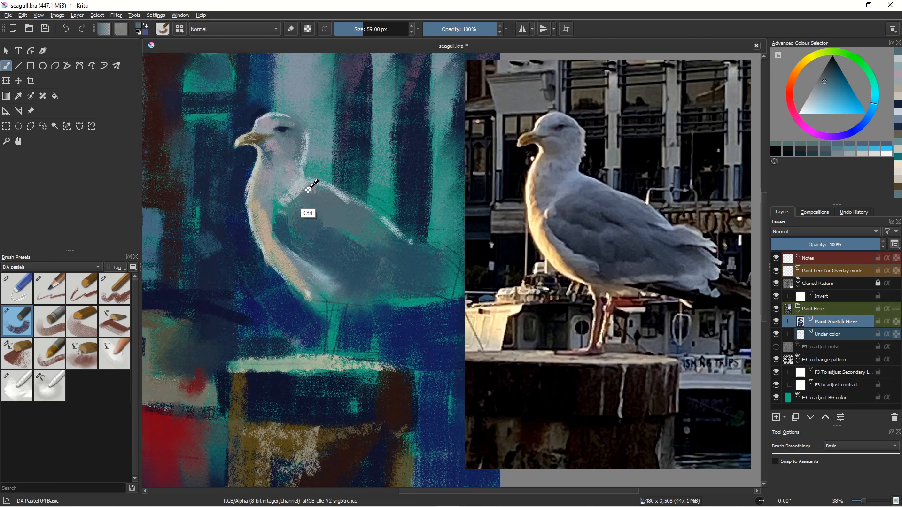
ctrl+click(307, 190)
drag(302, 189, 324, 188)
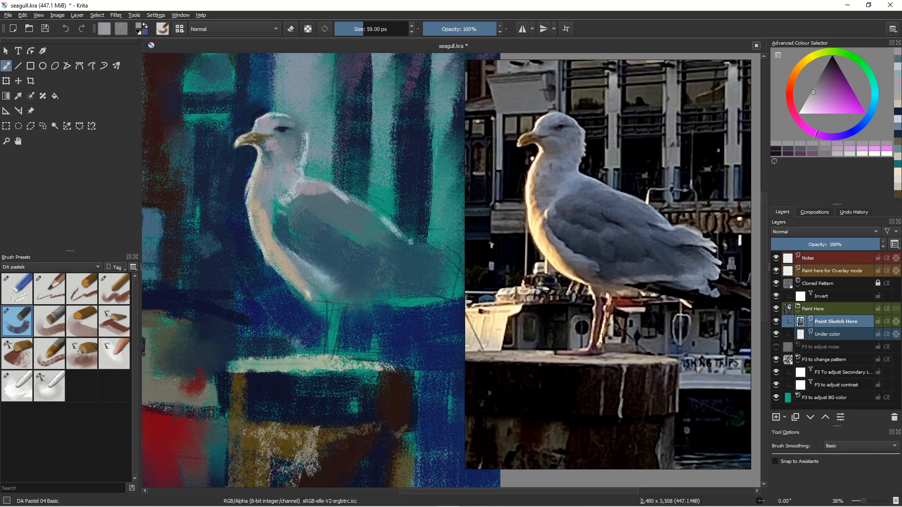
- Blend the seagull's shoulder, wing front, back edge and chest using DA Pastel 12 Blender smear enlarged to 84 px
click(17, 386)
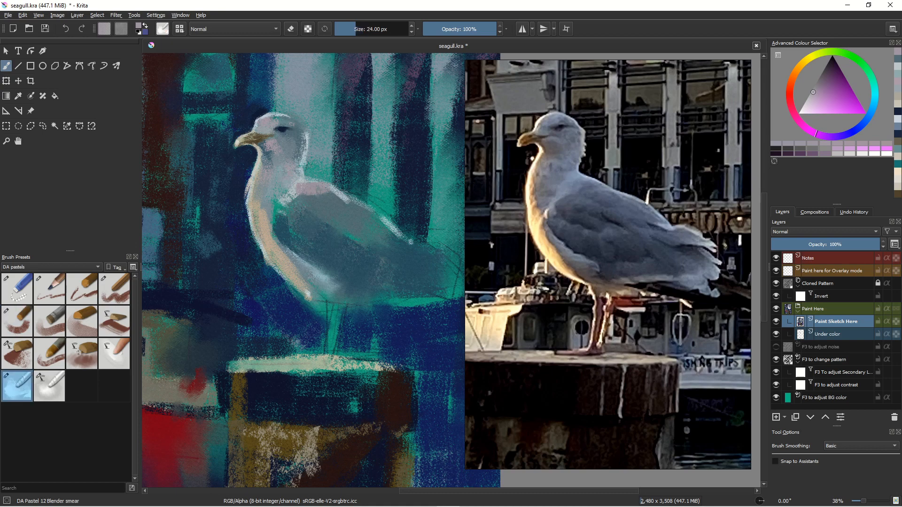
key(bracketright)
key(bracketright)
key(bracketright)
key(bracketright)
key(bracketright)
key(bracketright)
key(bracketright)
key(bracketright)
key(bracketright)
key(bracketright)
key(bracketright)
key(bracketright)
key(bracketright)
key(bracketright)
key(bracketright)
mouse_move(303, 191)
mouse_down()
mouse_move(340, 195)
mouse_move(294, 198)
mouse_move(292, 185)
mouse_up()
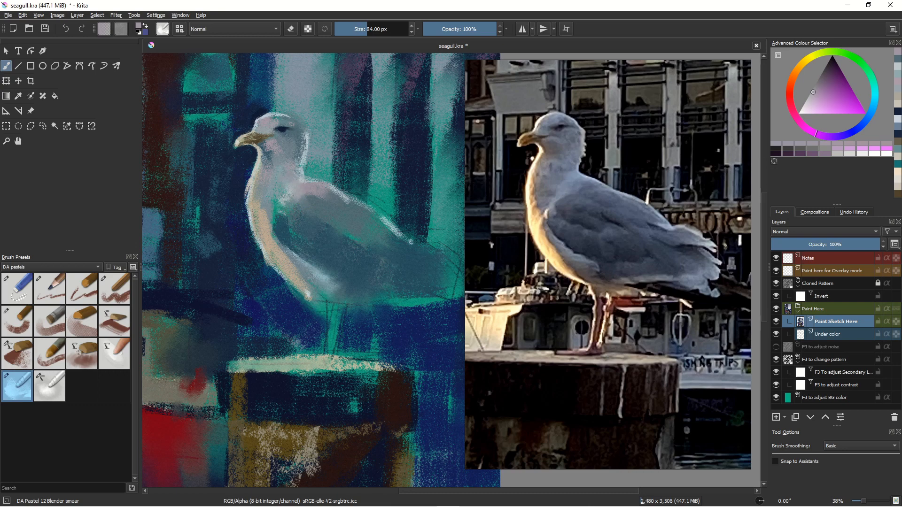
mouse_move(301, 190)
mouse_down()
mouse_move(296, 167)
mouse_move(299, 193)
mouse_up()
drag(284, 204, 294, 229)
drag(389, 224, 408, 245)
mouse_move(271, 225)
mouse_down()
mouse_move(276, 251)
mouse_move(288, 253)
mouse_move(299, 275)
mouse_move(304, 260)
mouse_move(308, 284)
mouse_move(326, 289)
mouse_move(253, 237)
mouse_move(271, 217)
mouse_up()
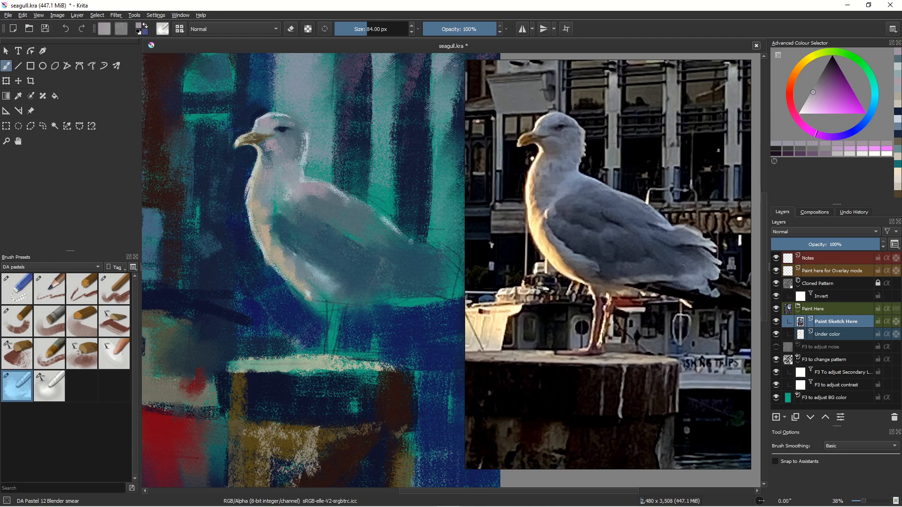
- Choose a warm golden orange and brush it softly down the seagull's chest with a reduced DA Pastel 10 Soft touch brush
click(799, 66)
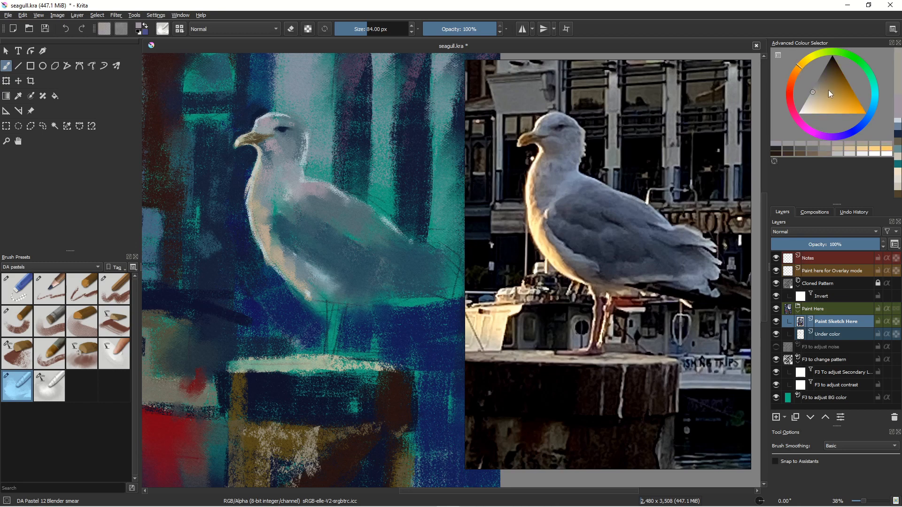
click(822, 107)
click(829, 105)
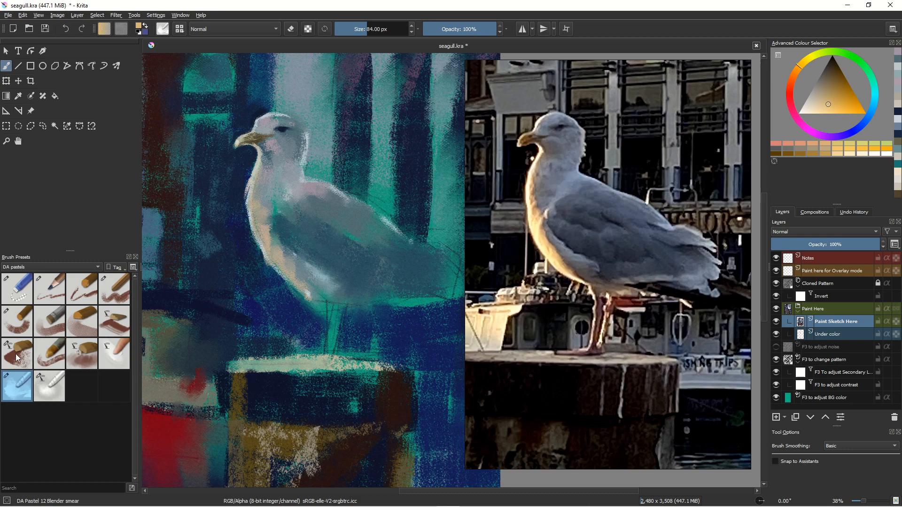
click(40, 360)
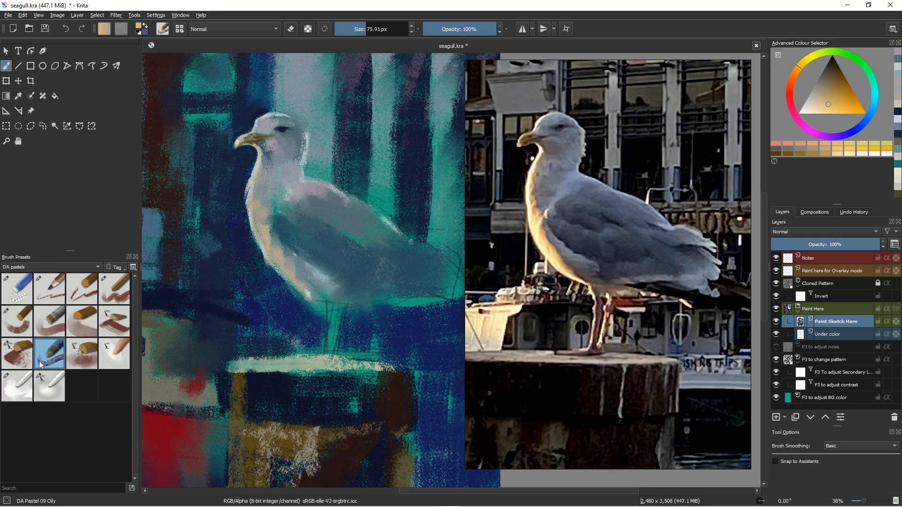
click(82, 358)
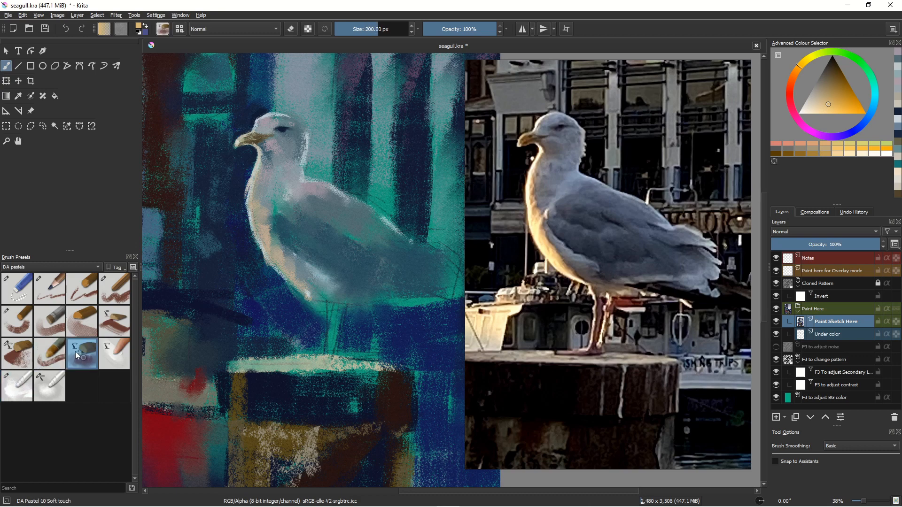
key(bracketleft)
key(bracketleft)
key(bracketleft)
key(bracketleft)
key(bracketleft)
key(bracketleft)
key(bracketleft)
key(bracketleft)
key(bracketleft)
key(bracketleft)
key(bracketleft)
key(bracketleft)
key(bracketleft)
key(bracketleft)
key(bracketleft)
key(bracketleft)
key(bracketleft)
key(bracketleft)
key(bracketleft)
key(bracketleft)
key(bracketleft)
key(bracketright)
key(bracketright)
key(bracketright)
key(bracketright)
key(bracketright)
key(bracketright)
key(bracketright)
key(bracketright)
key(bracketright)
key(bracketright)
key(bracketright)
key(bracketright)
key(bracketright)
click(834, 108)
click(836, 106)
key(bracketright)
drag(252, 220, 271, 273)
- Enlarge the brush to 73 px and add redder orange touches to the seagull's lower chest and belly
key(bracketright)
key(bracketright)
key(bracketright)
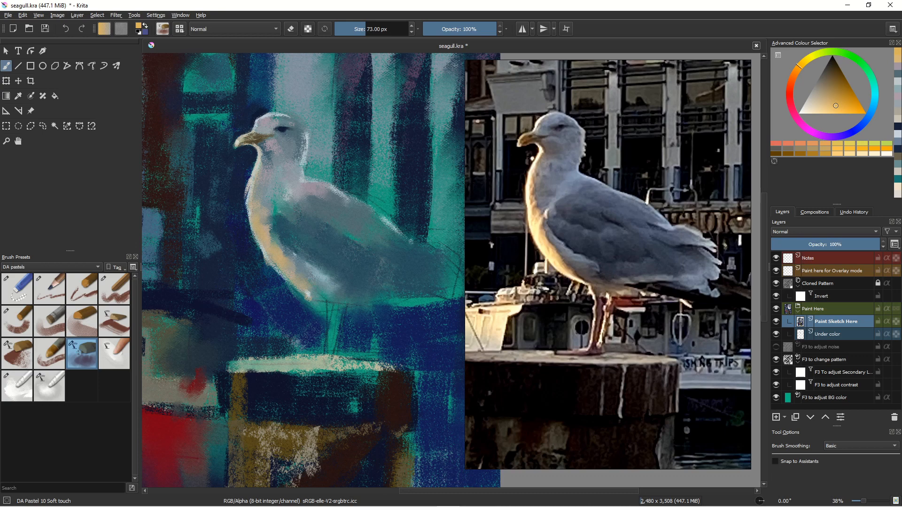
click(797, 73)
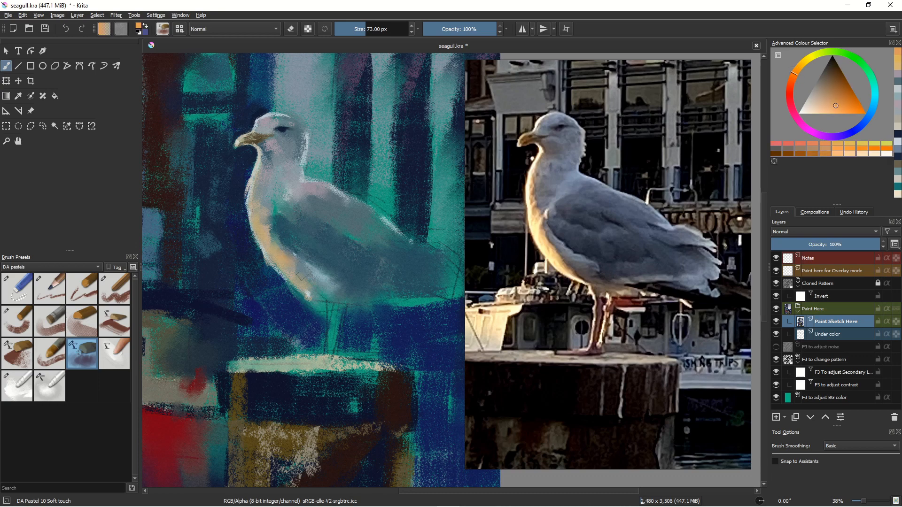
mouse_move(301, 283)
mouse_down()
mouse_move(291, 269)
mouse_move(306, 287)
mouse_up()
mouse_move(271, 258)
mouse_down()
mouse_move(264, 241)
mouse_move(288, 294)
mouse_move(266, 261)
mouse_move(276, 271)
mouse_up()
- Pick a saturated yellow and glaze it over the seagull's lower chest and along the belly
click(802, 60)
click(846, 105)
drag(268, 250, 298, 283)
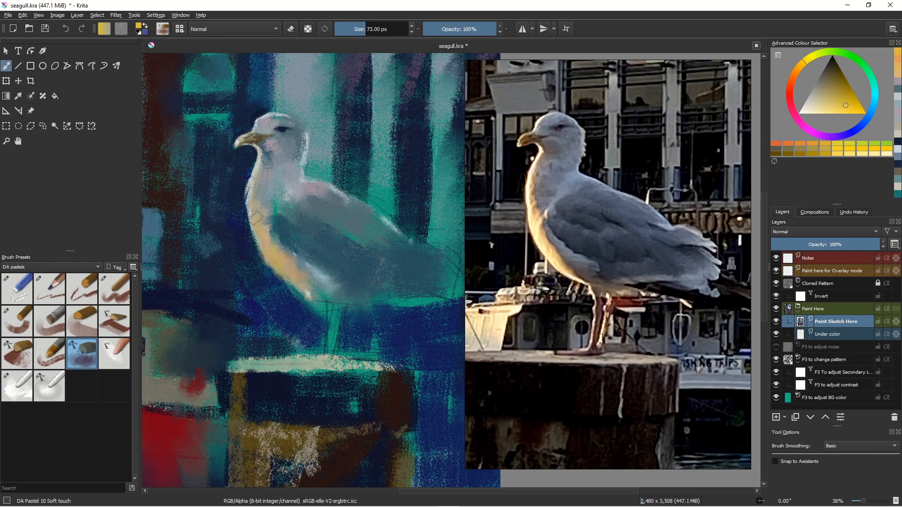
drag(304, 285, 345, 301)
- Add pale cream highlights along the front edge of the chest using DA Pastel 08 Impact, reduced from 68 to 47 px
click(807, 109)
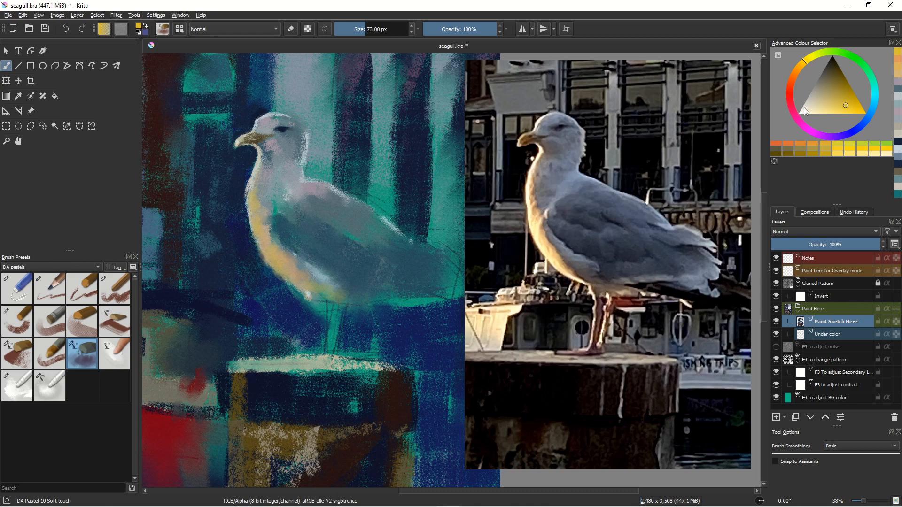
key(bracketleft)
key(bracketleft)
key(bracketleft)
key(bracketleft)
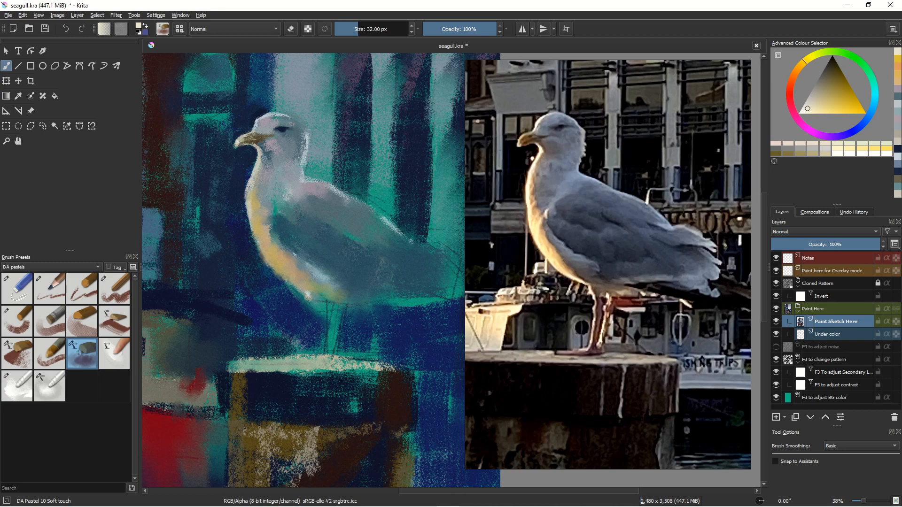
click(18, 355)
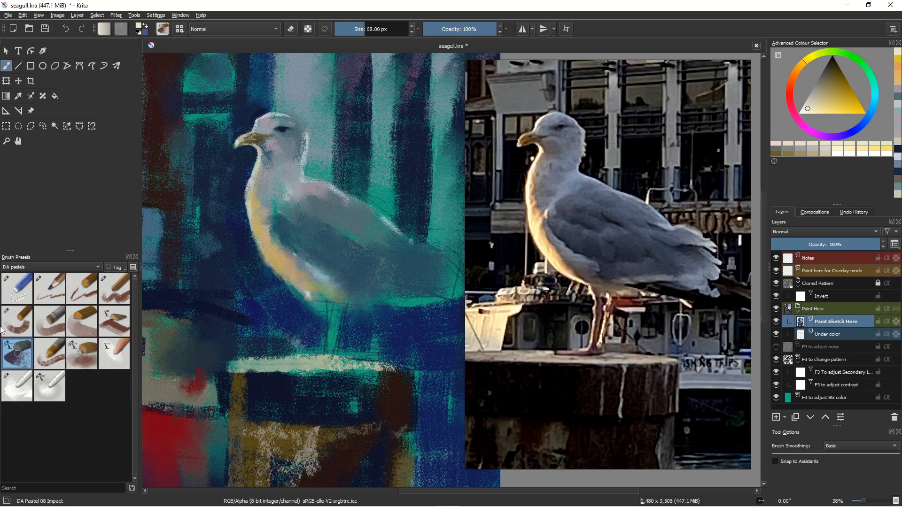
drag(247, 207, 252, 230)
key(bracketleft)
key(bracketleft)
key(bracketleft)
key(bracketleft)
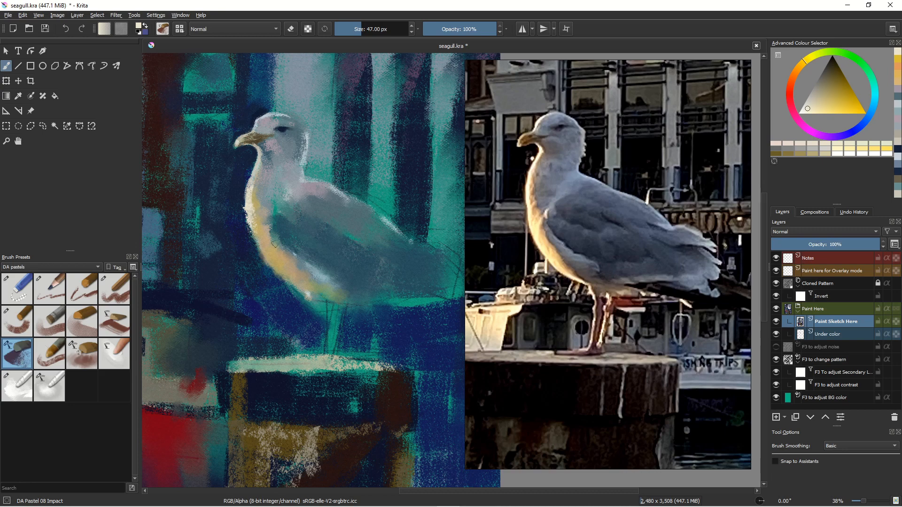
drag(257, 242, 270, 272)
- Reduce the brush to 15 px and draw a cream rim light around the crown and back of the head
key(bracketleft)
key(bracketleft)
key(bracketleft)
key(bracketleft)
key(bracketleft)
key(bracketleft)
key(bracketleft)
key(bracketleft)
key(bracketleft)
key(bracketleft)
key(bracketleft)
key(bracketleft)
key(bracketleft)
drag(291, 116, 308, 136)
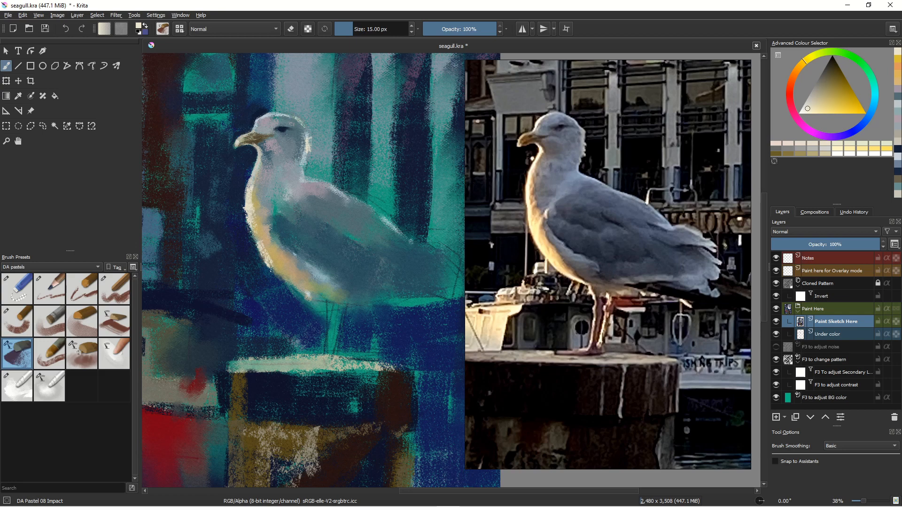
- Set the brush to 26 px and paint the seagull's two legs in cream from the belly down to the post
key(bracketright)
key(bracketright)
key(bracketright)
key(bracketright)
key(bracketright)
key(bracketright)
key(bracketright)
key(bracketright)
key(bracketright)
key(bracketright)
key(bracketright)
key(bracketright)
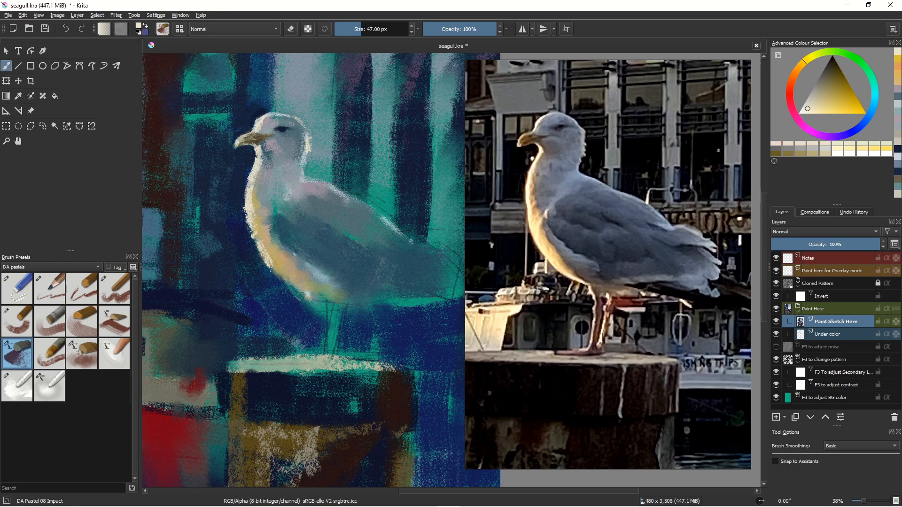
key(bracketleft)
key(bracketleft)
key(bracketleft)
key(bracketleft)
key(bracketleft)
key(bracketleft)
key(bracketleft)
key(bracketleft)
key(bracketleft)
key(bracketleft)
key(bracketleft)
key(bracketleft)
key(bracketleft)
key(bracketleft)
key(bracketleft)
key(bracketleft)
key(bracketleft)
key(bracketright)
key(bracketright)
key(bracketright)
key(bracketright)
key(bracketright)
key(bracketright)
key(bracketright)
key(bracketright)
key(bracketright)
drag(323, 302, 326, 354)
drag(329, 319, 326, 343)
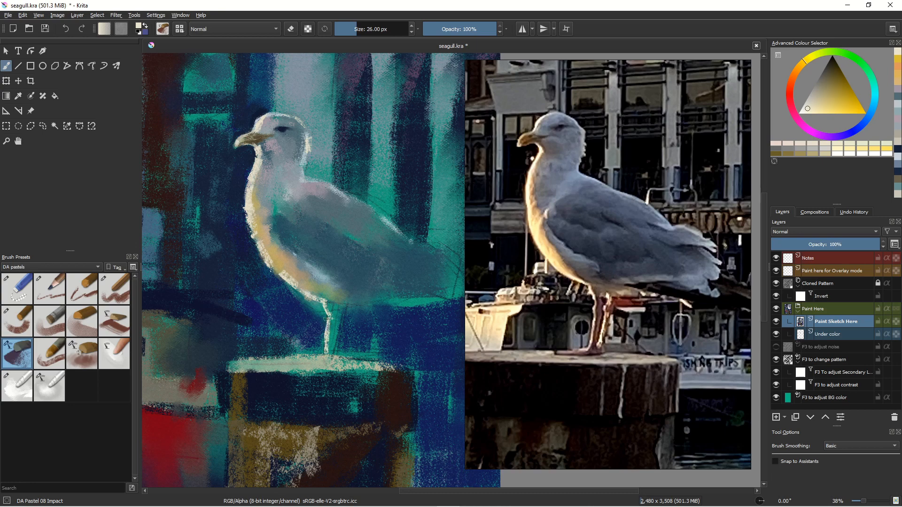
drag(325, 306, 327, 318)
drag(340, 305, 330, 355)
- Enlarge the brush to 68 px and glaze muted greyish-yellow tones over the seagull's lower chest and belly
key(bracketright)
key(bracketright)
key(bracketright)
key(bracketright)
key(bracketright)
key(bracketright)
key(bracketright)
key(bracketright)
key(bracketright)
key(bracketright)
key(bracketright)
key(bracketright)
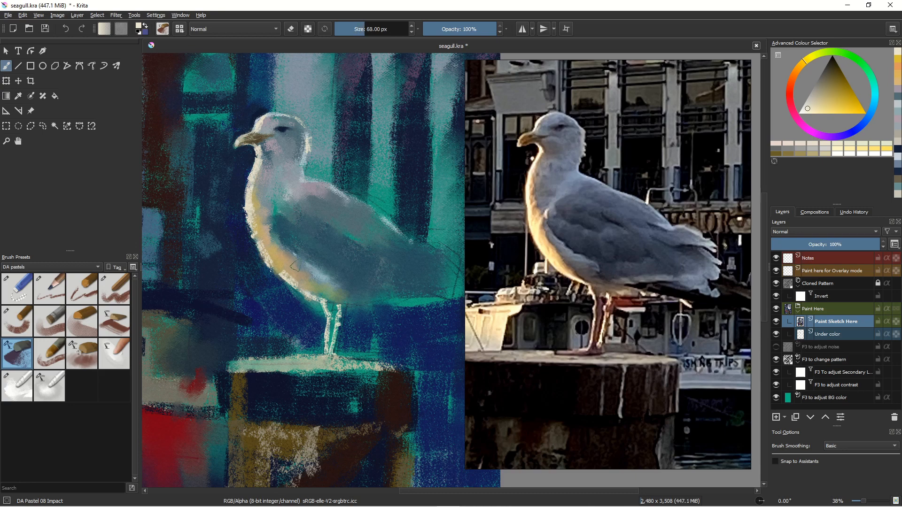
mouse_move(288, 253)
mouse_down()
mouse_move(319, 273)
mouse_move(300, 267)
mouse_move(328, 288)
mouse_up()
click(819, 86)
drag(319, 279, 325, 284)
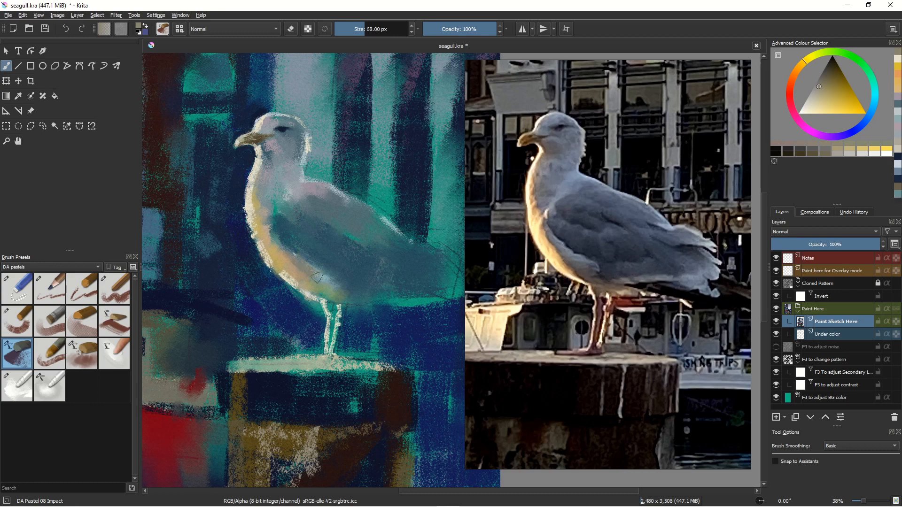
click(815, 96)
drag(286, 251, 340, 294)
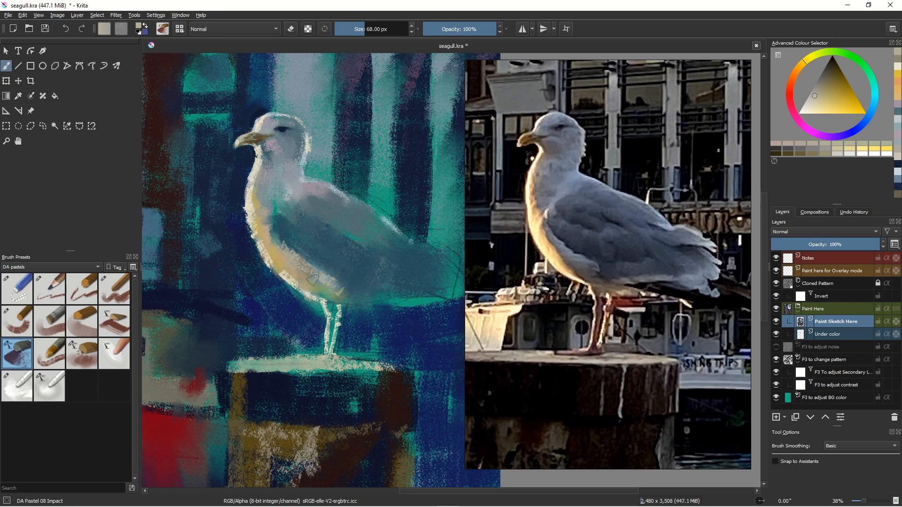
- Add greyish-beige and dusty pink highlights along the seagull's rear back, and soften them with DA Pastel 12 Blender smear
drag(376, 212, 410, 245)
click(801, 124)
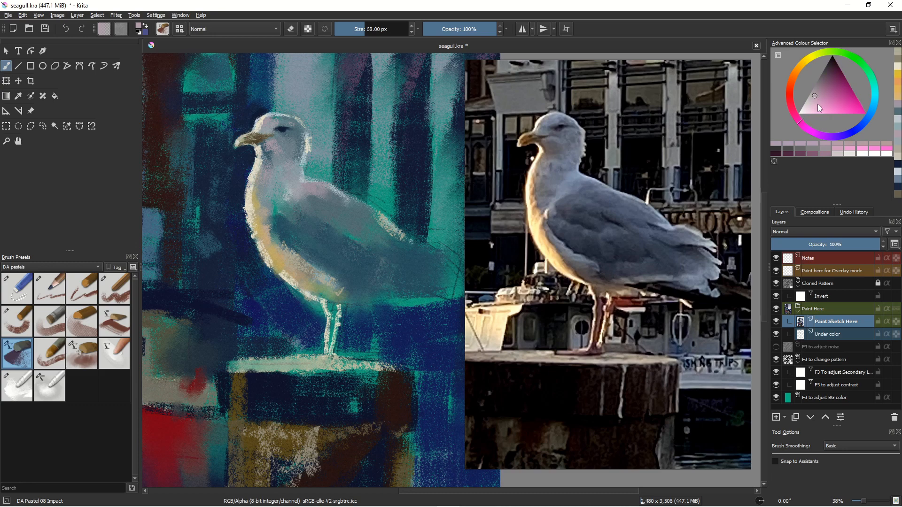
mouse_move(351, 211)
mouse_down()
mouse_move(381, 235)
mouse_move(381, 223)
mouse_up()
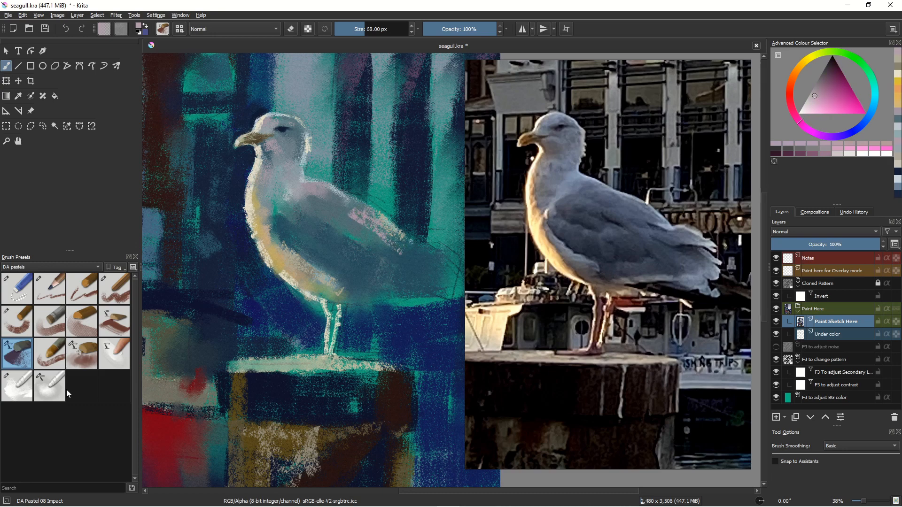
click(25, 390)
mouse_move(373, 217)
mouse_down()
mouse_move(412, 247)
mouse_move(329, 208)
mouse_up()
mouse_move(378, 233)
mouse_down()
mouse_move(409, 258)
mouse_move(398, 249)
mouse_up()
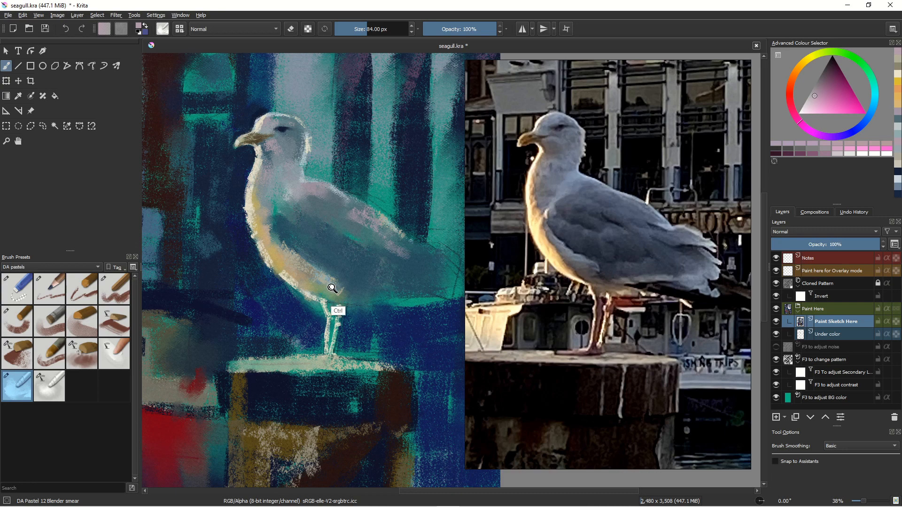
- Paint a pale pinkish-white highlight along the back edge to the tail with DA Pastel 08 Impact at 55 px, and smear it lightly
scroll(332, 306, down, 5)
drag(248, 357, 257, 322)
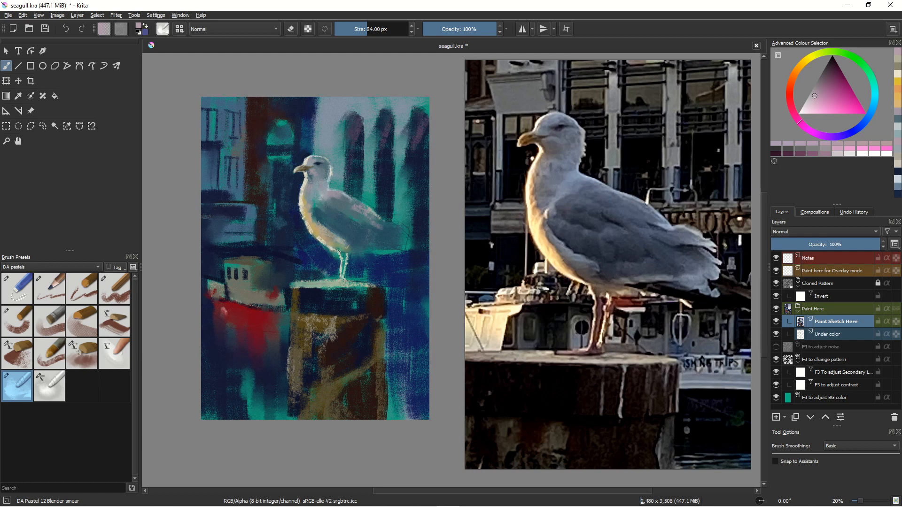
drag(305, 272, 334, 208)
drag(348, 254, 303, 269)
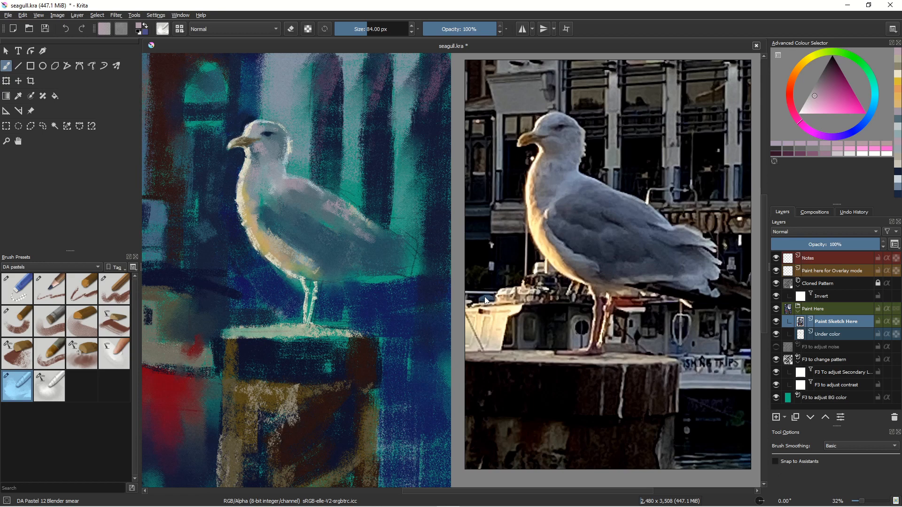
click(806, 106)
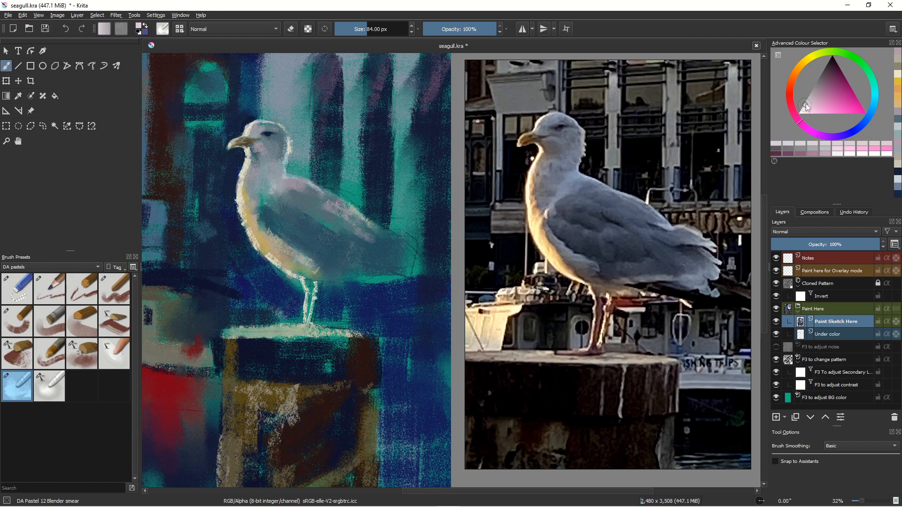
key(bracketleft)
key(bracketleft)
key(bracketleft)
key(bracketleft)
key(bracketleft)
key(bracketleft)
key(bracketleft)
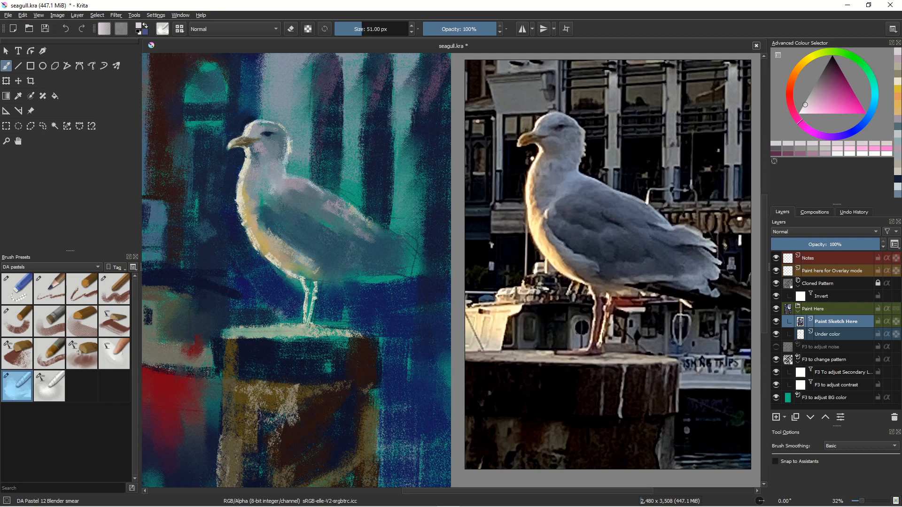
key(bracketright)
click(16, 353)
drag(365, 218, 429, 256)
key(bracketleft)
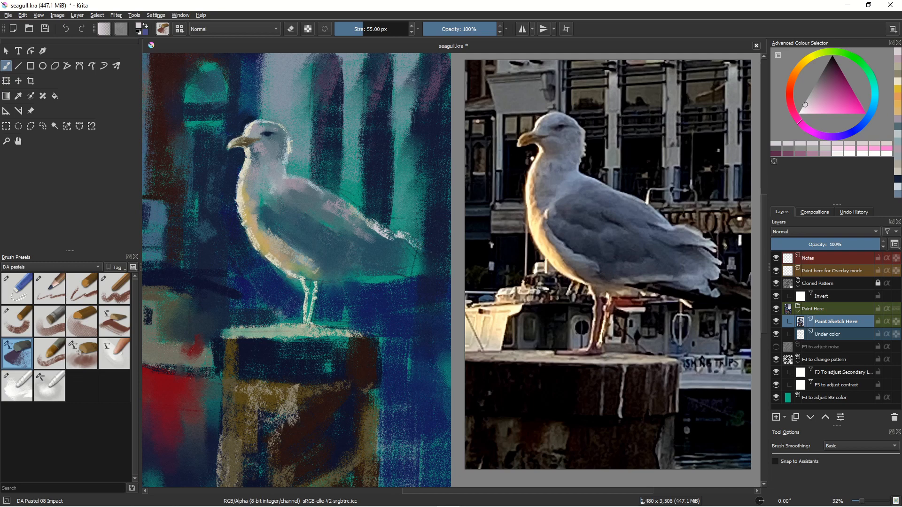
click(22, 386)
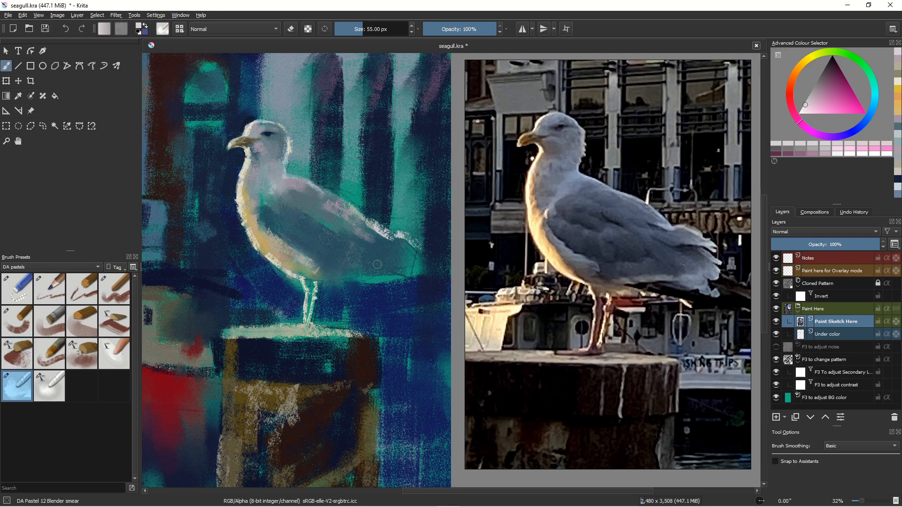
mouse_move(378, 230)
mouse_down()
mouse_move(385, 248)
mouse_move(413, 249)
mouse_up()
- Sample a very dark blue from the background and paint dark feathers at the tail tip with DA Pastel 08 Impact
ctrl+click(371, 160)
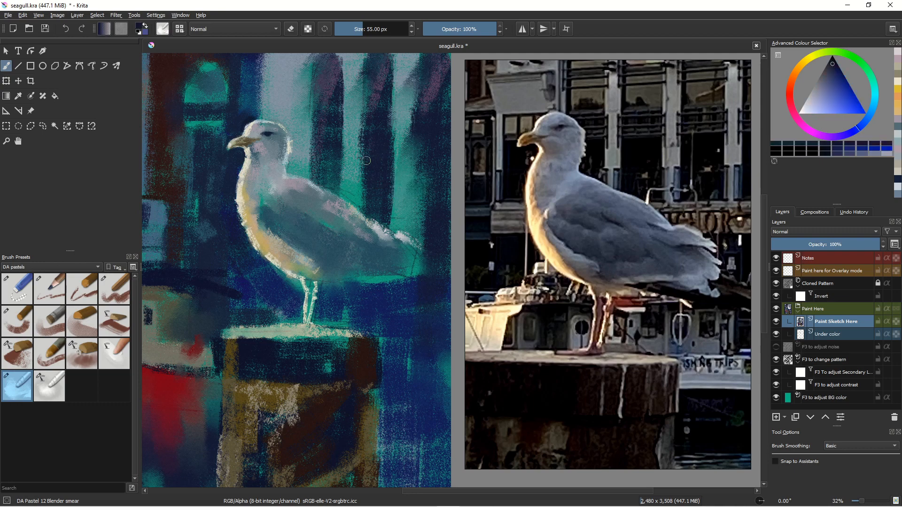
click(18, 355)
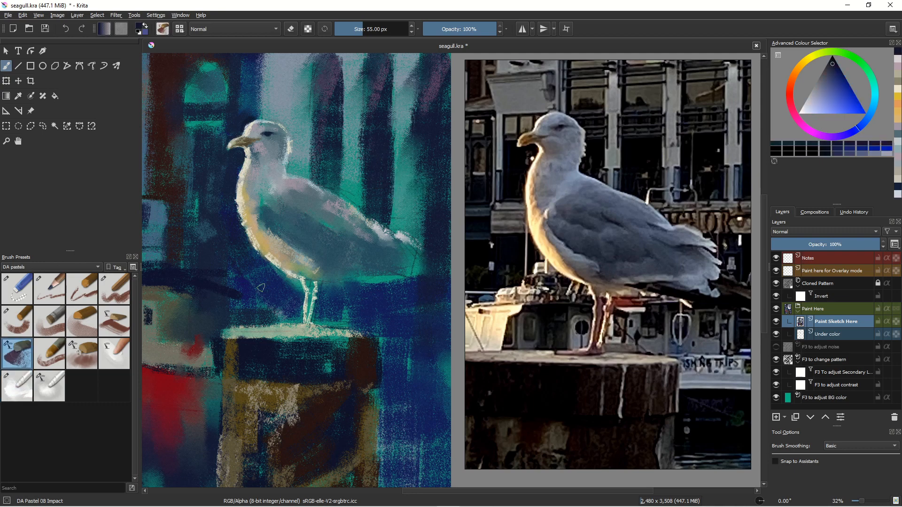
mouse_move(406, 255)
mouse_down()
mouse_move(423, 258)
mouse_move(397, 249)
mouse_move(416, 260)
mouse_move(412, 267)
mouse_move(396, 261)
mouse_up()
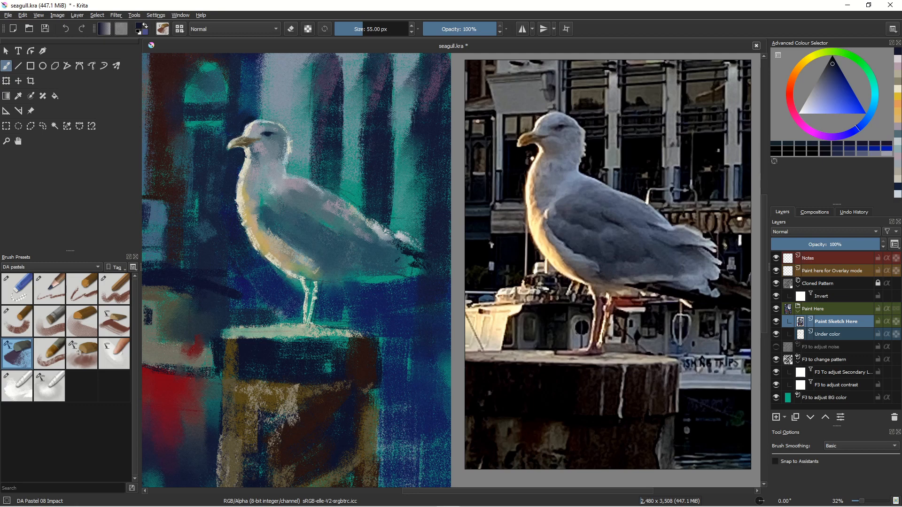
- Extend the dark shape at and below the tail tip using DA Pastel 04 Basic at 59 px
key(bracketright)
key(bracketright)
key(bracketright)
key(bracketright)
key(bracketright)
key(slash)
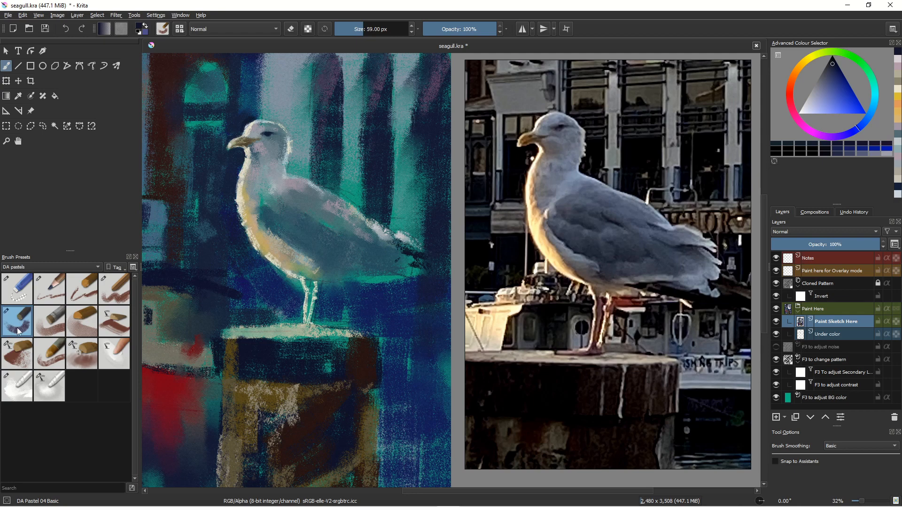
mouse_move(408, 252)
mouse_down()
mouse_move(424, 241)
mouse_move(432, 274)
mouse_move(394, 271)
mouse_move(403, 250)
mouse_move(402, 265)
mouse_move(414, 262)
mouse_move(399, 263)
mouse_move(417, 272)
mouse_move(394, 309)
mouse_up()
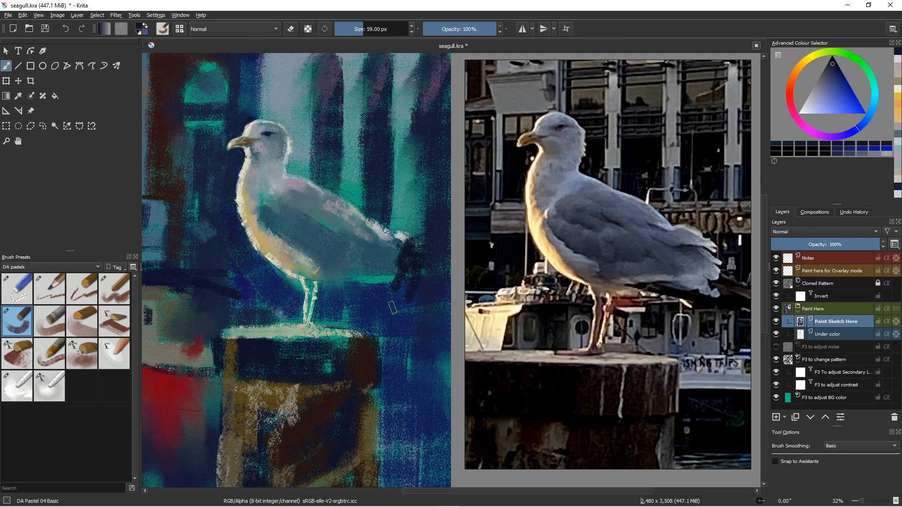
- Sample the deep background blue and paint around the tail and under the rump at 103 px to trim the silhouette
ctrl+click(387, 324)
drag(416, 258, 409, 290)
key(bracketright)
key(bracketright)
key(bracketright)
key(bracketright)
key(bracketright)
key(bracketright)
key(bracketright)
key(bracketright)
drag(415, 252, 421, 293)
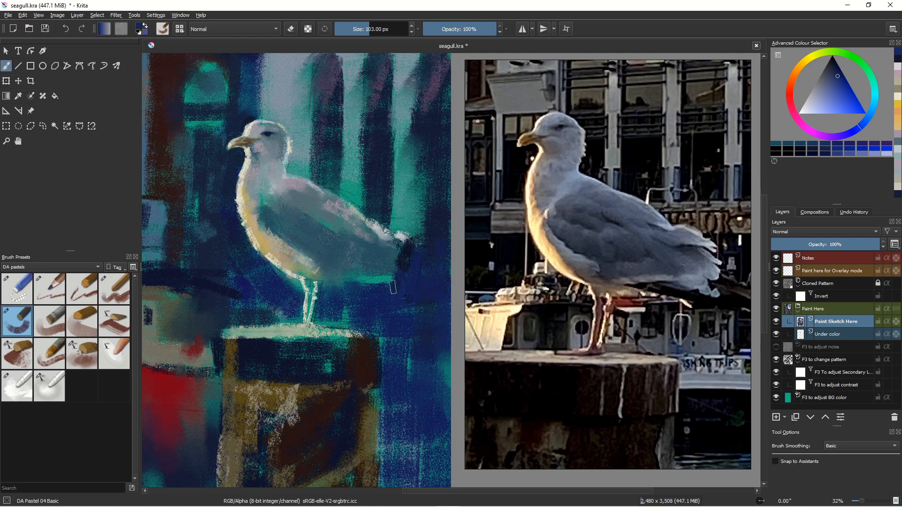
drag(390, 288, 348, 283)
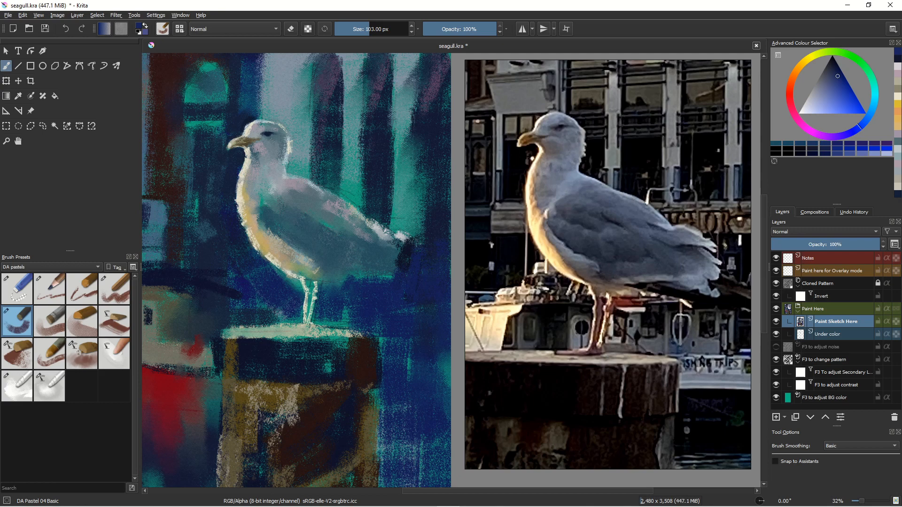
- Sample slate blue from the rear wing for the underside, and blend the tail feathers with DA Pastel 12 Blender smear
key(ctrl)
ctrl+click(375, 254)
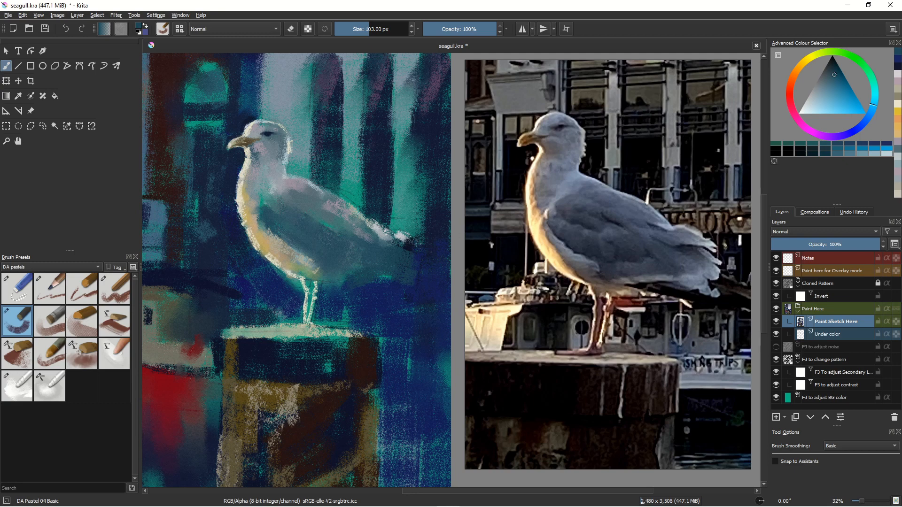
click(17, 387)
mouse_move(420, 258)
mouse_down()
mouse_move(378, 252)
mouse_move(412, 288)
mouse_move(388, 299)
mouse_move(388, 270)
mouse_move(398, 284)
mouse_up()
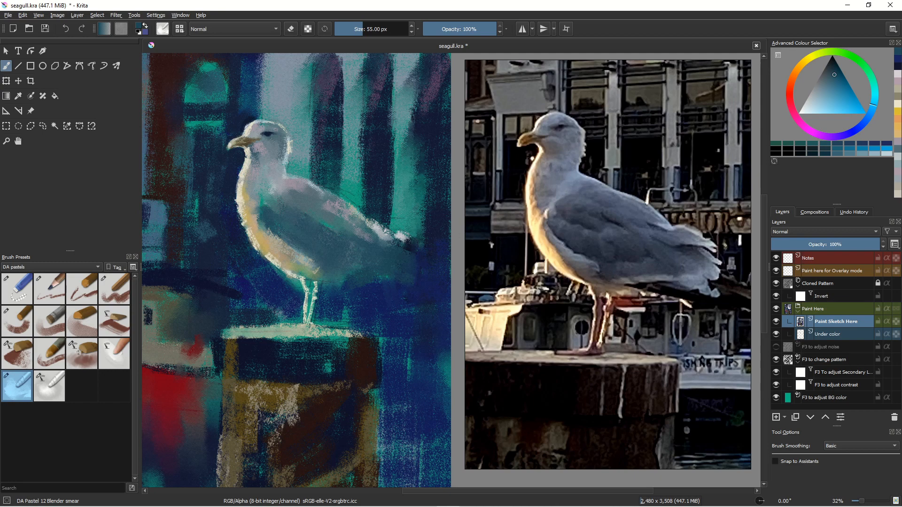
- Sample the background blue and slim the seagull's legs with DA Pastel 04 Basic reduced to 32 px
ctrl+click(274, 291)
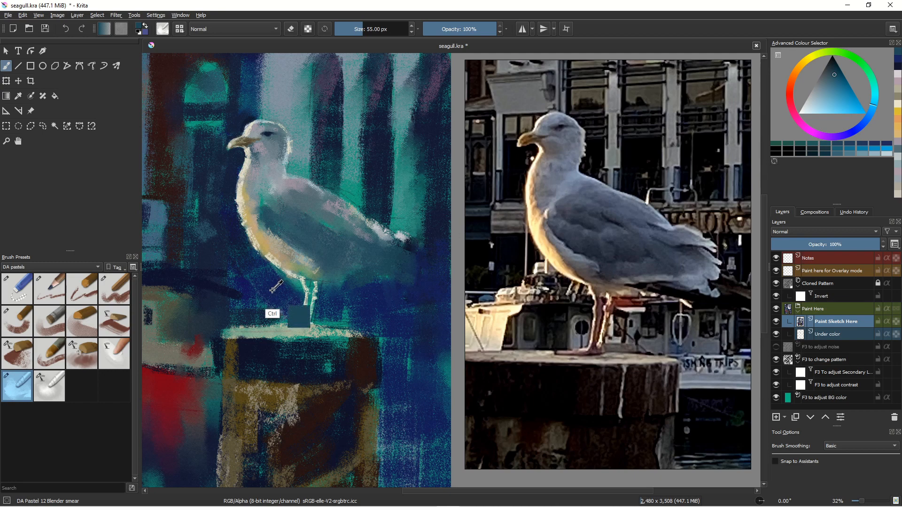
click(18, 353)
click(18, 322)
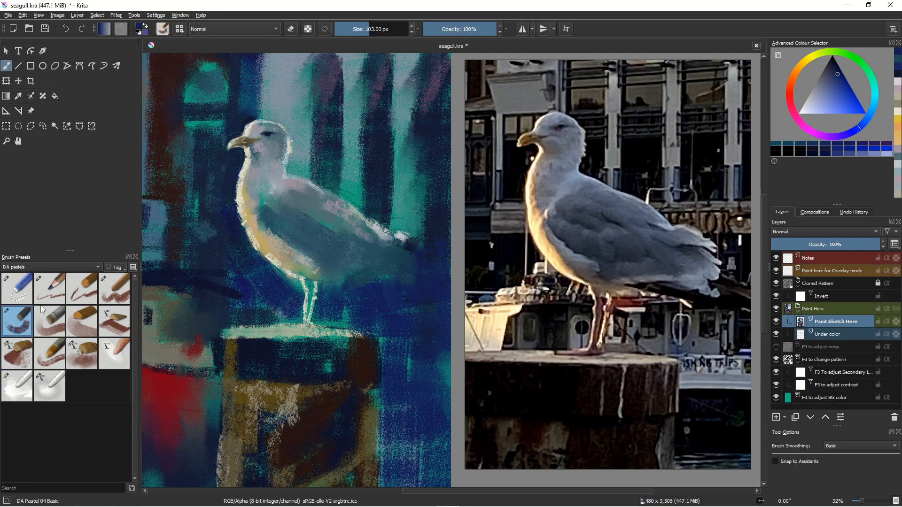
key(ctrl+z)
key(bracketleft)
key(bracketleft)
key(bracketleft)
key(bracketleft)
key(bracketleft)
key(bracketleft)
key(bracketleft)
key(bracketleft)
key(bracketleft)
key(bracketleft)
drag(310, 283, 309, 322)
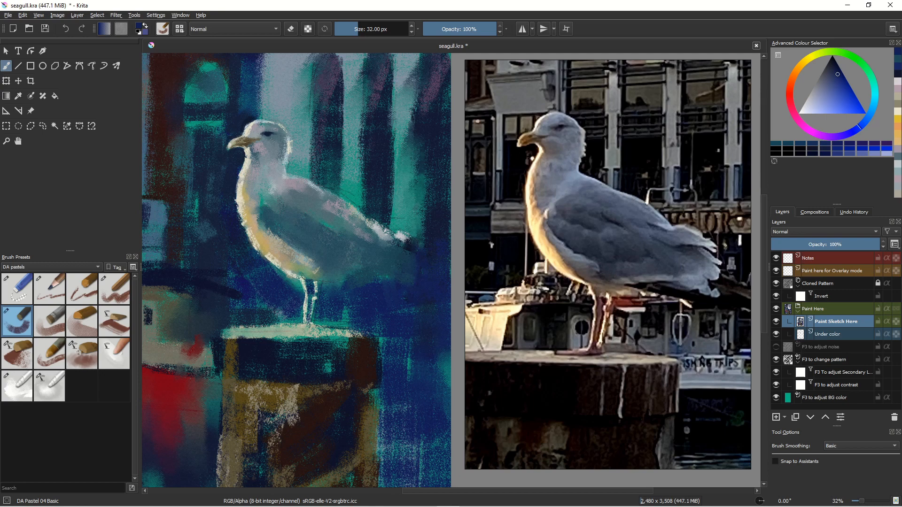
- Sample a muted ochre from the bird and paint the feathers where the legs join the belly
ctrl+click(303, 302)
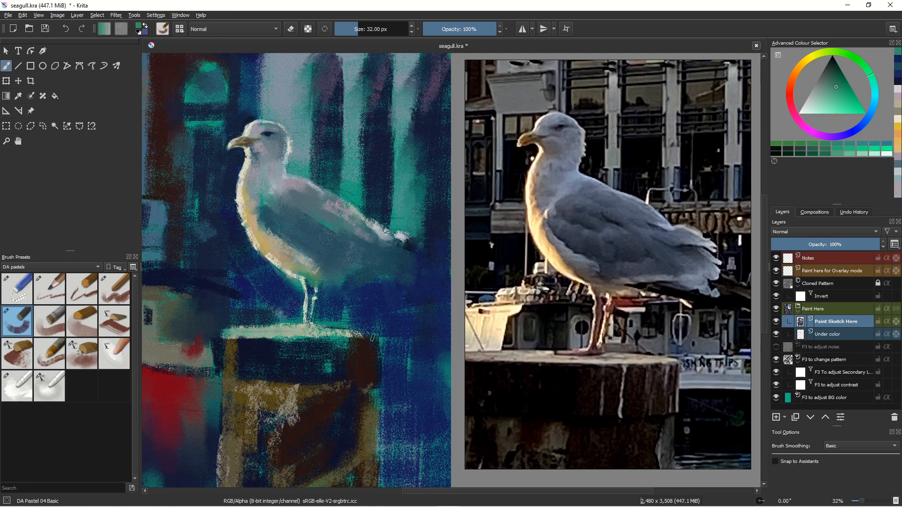
ctrl+click(329, 288)
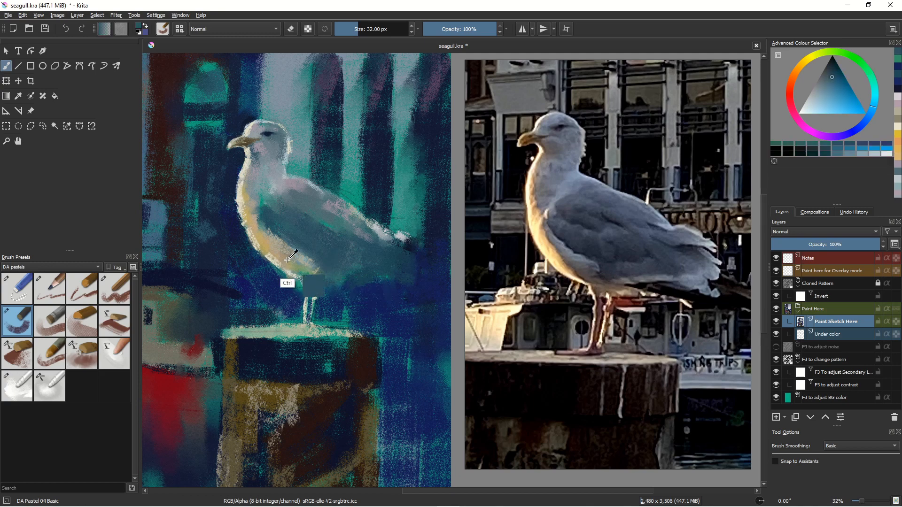
ctrl+click(306, 282)
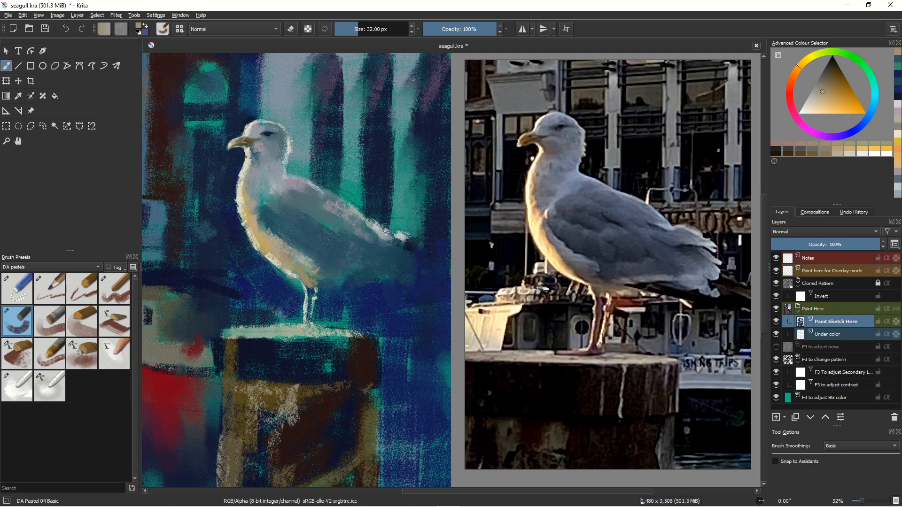
drag(305, 282, 331, 274)
- Shift the colour to a dusty mauve-pink and paint it down both of the seagull's legs
drag(798, 66, 803, 126)
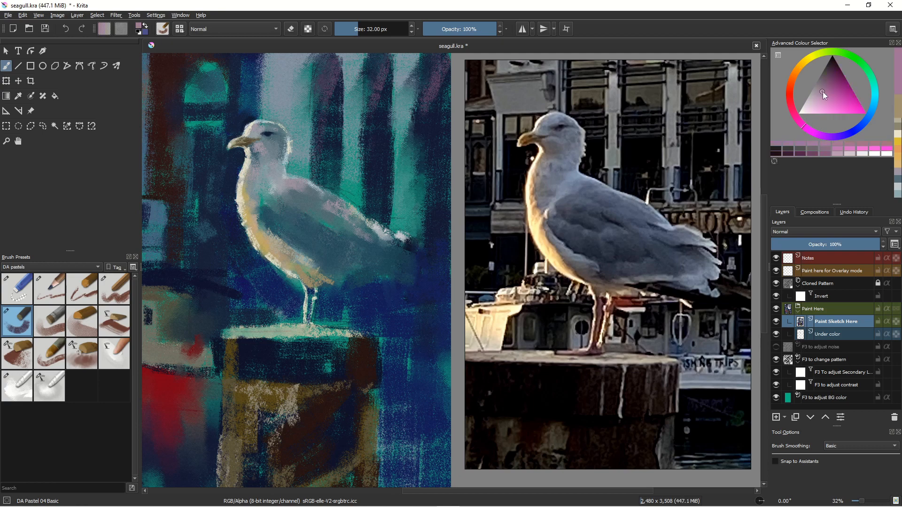
drag(306, 288, 309, 322)
drag(318, 287, 314, 325)
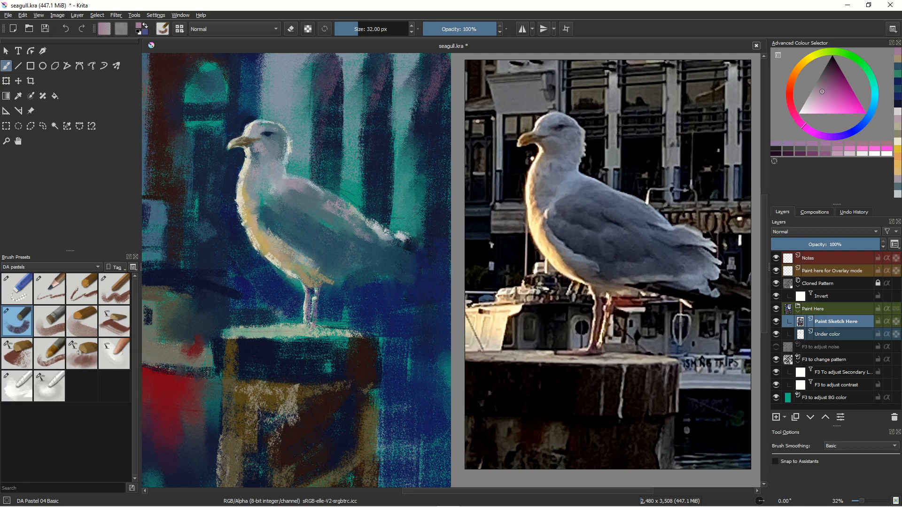
- Sample a pale cream and brighten the top surface of the post around the seagull's feet
ctrl+click(268, 283)
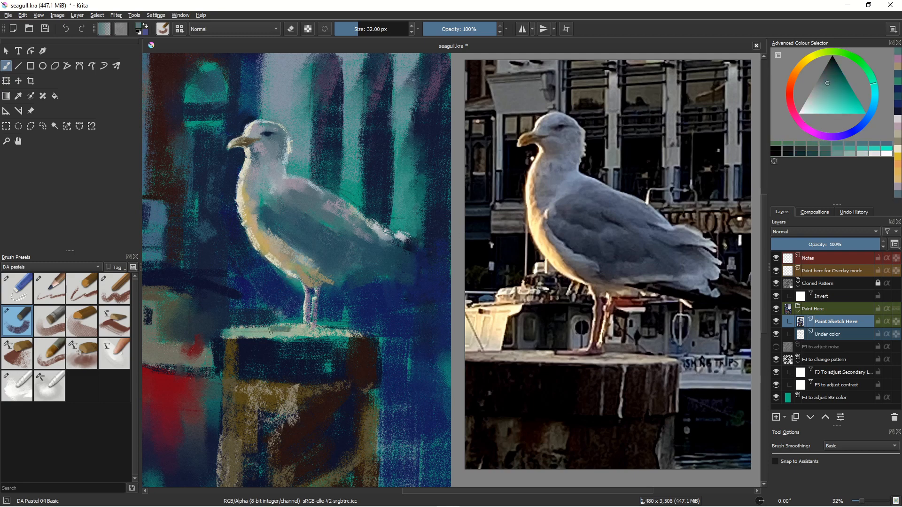
ctrl+click(285, 283)
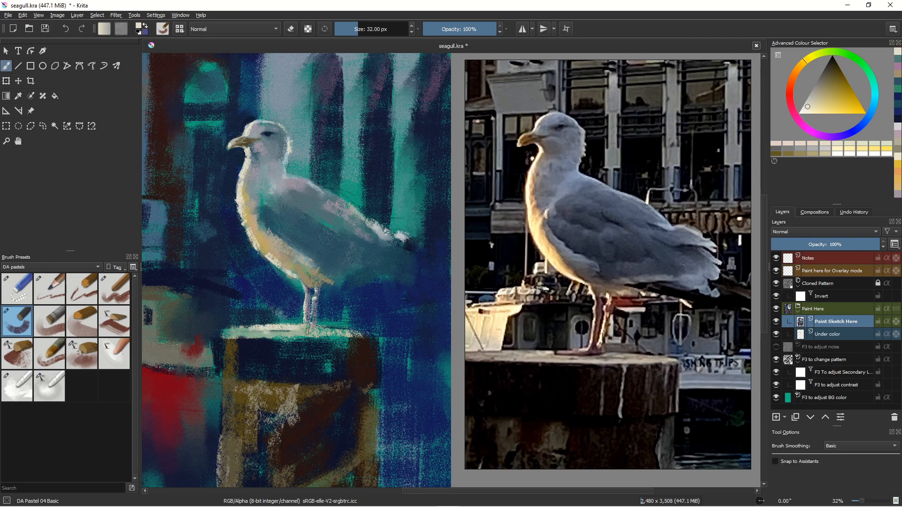
mouse_move(293, 333)
mouse_down()
mouse_move(266, 332)
mouse_move(278, 332)
mouse_up()
- Sample a pale yellowish cream and draw vertical drips and edge highlights down the upper part of the wooden post
ctrl+click(314, 251)
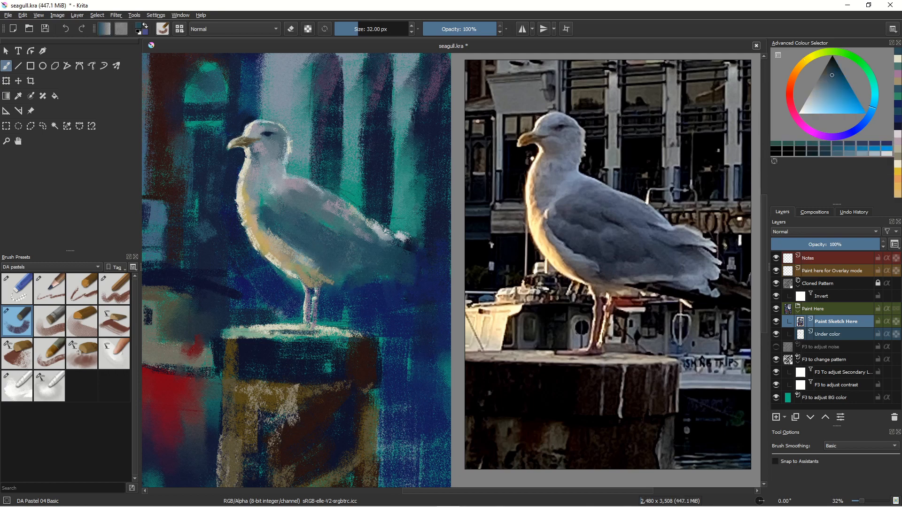
ctrl+click(357, 359)
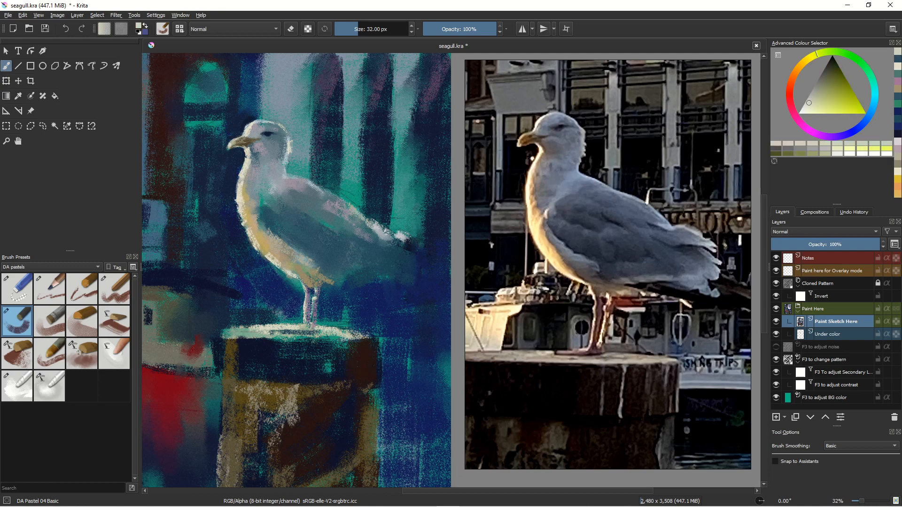
drag(359, 339, 362, 374)
mouse_move(374, 337)
mouse_down()
mouse_move(379, 379)
mouse_move(369, 337)
mouse_move(336, 334)
mouse_move(360, 344)
mouse_move(361, 365)
mouse_up()
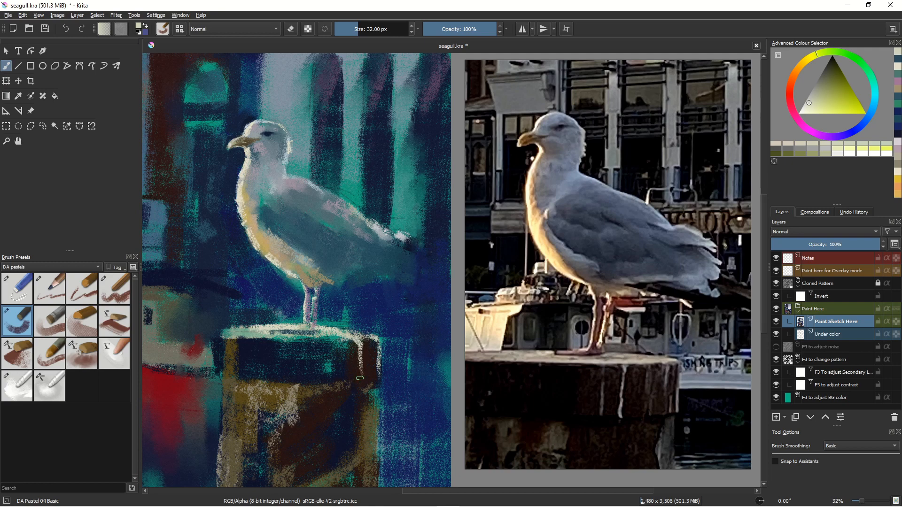
drag(326, 337, 327, 388)
drag(305, 339, 305, 359)
click(304, 384)
mouse_move(270, 394)
mouse_down()
mouse_move(207, 421)
mouse_move(249, 355)
mouse_move(263, 354)
mouse_move(236, 388)
mouse_move(240, 366)
mouse_move(236, 383)
mouse_up()
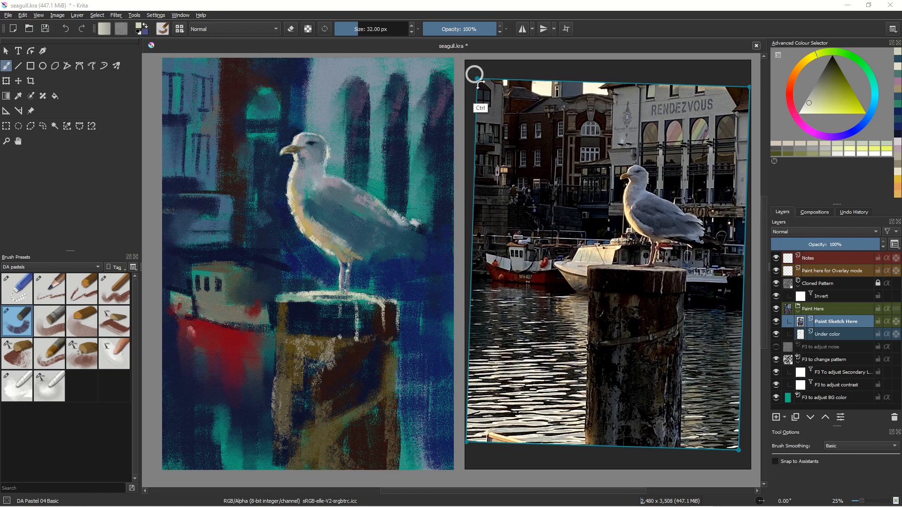
- Rotate the tilted reference photo back to upright
drag(479, 77, 473, 78)
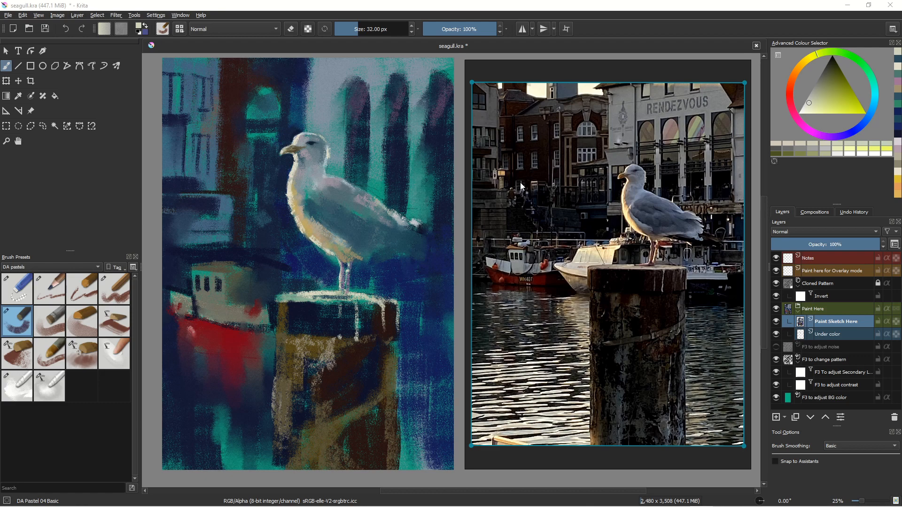
- Sample a dark purple-grey from the water beside the post and paint it down the post's left edge at 32 px
ctrl+click(261, 401)
drag(272, 348, 275, 415)
drag(274, 380, 274, 409)
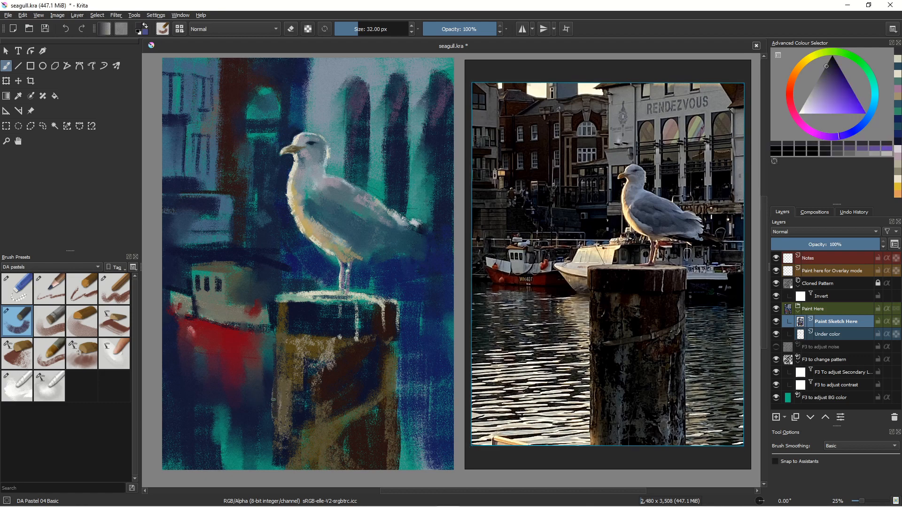
- Sample a dark blue from the water, enlarge the brush to 126 px and paint down along both sides of the post
ctrl+click(263, 397)
drag(271, 342, 270, 381)
key(bracketright)
key(bracketright)
key(bracketright)
key(bracketright)
key(bracketright)
key(bracketright)
key(bracketright)
key(bracketright)
key(bracketright)
key(bracketright)
key(bracketright)
key(bracketright)
key(bracketright)
key(bracketright)
key(bracketright)
key(bracketright)
key(bracketright)
key(bracketright)
key(bracketright)
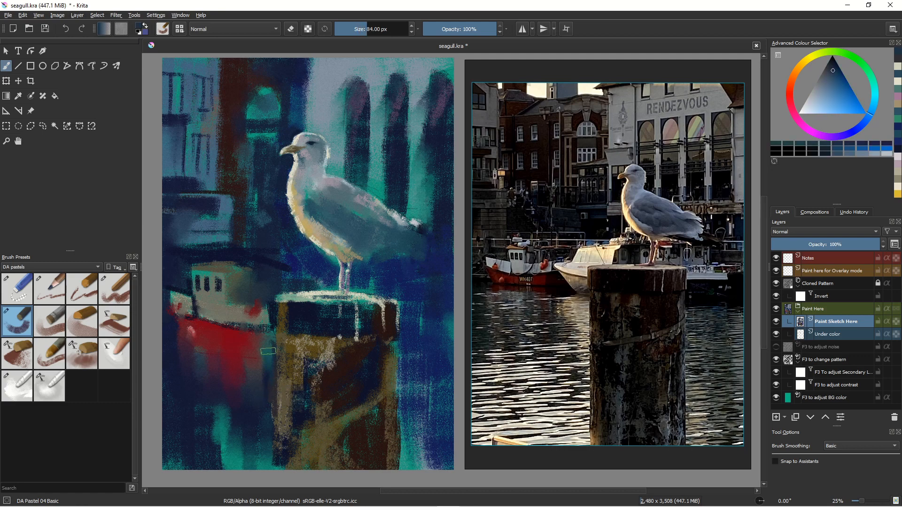
drag(269, 338, 277, 468)
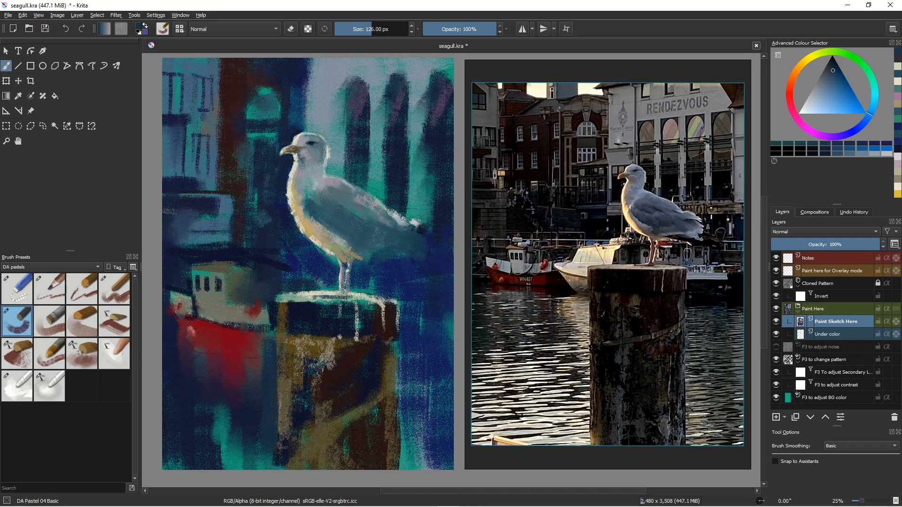
drag(407, 355, 408, 468)
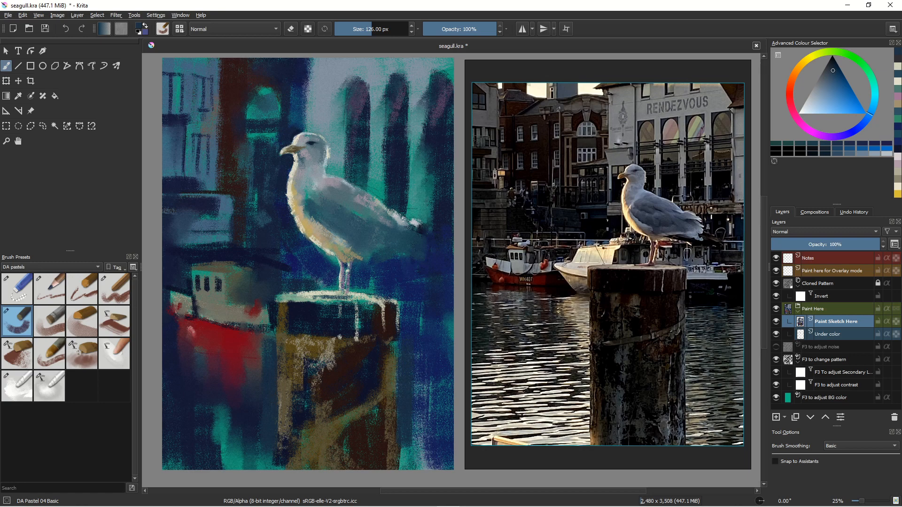
- Paint over the dark area above the boat, sampling a dark maroon from the brick building and extending it downward
drag(231, 195, 233, 220)
ctrl+click(235, 146)
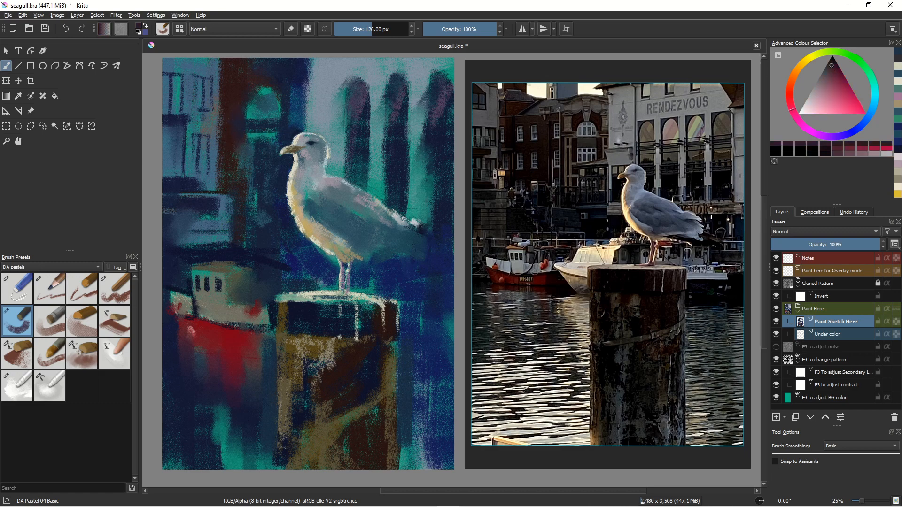
drag(234, 188, 241, 238)
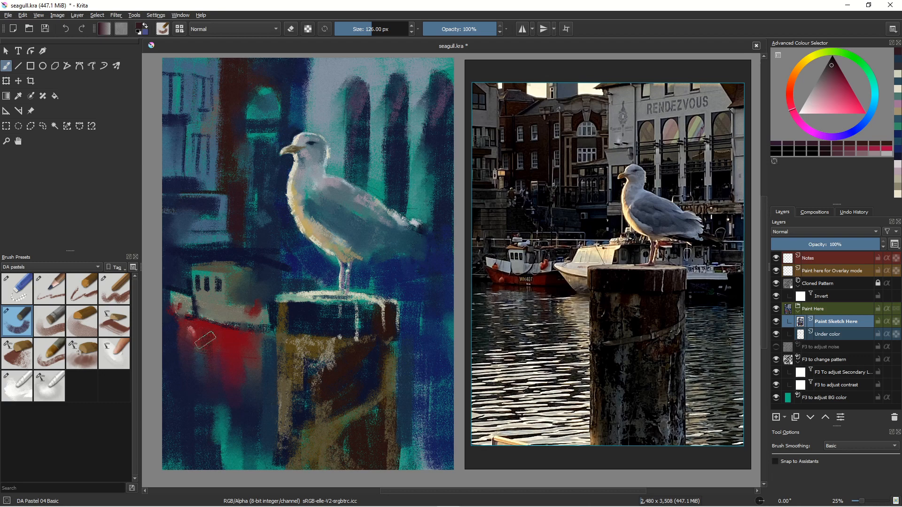
click(17, 386)
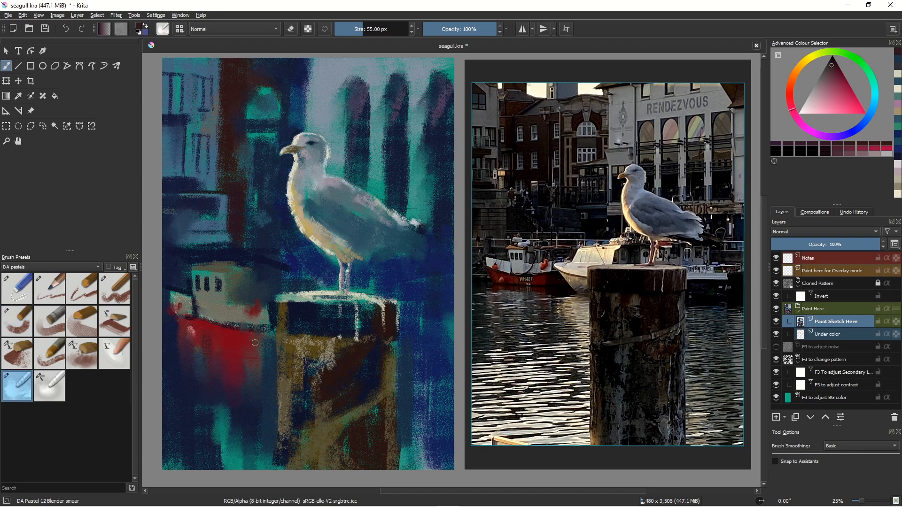
right_click(269, 335)
click(168, 369)
- Using the DA Pastel 01 Pencil brush at 44 px, sample teal from the water and sign the artist's name in the painting's lower-left corner
click(48, 291)
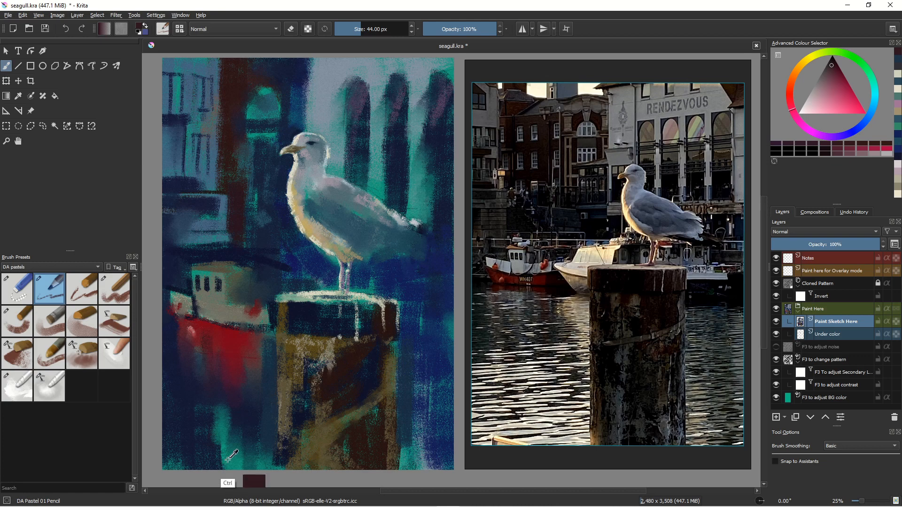
ctrl+click(168, 454)
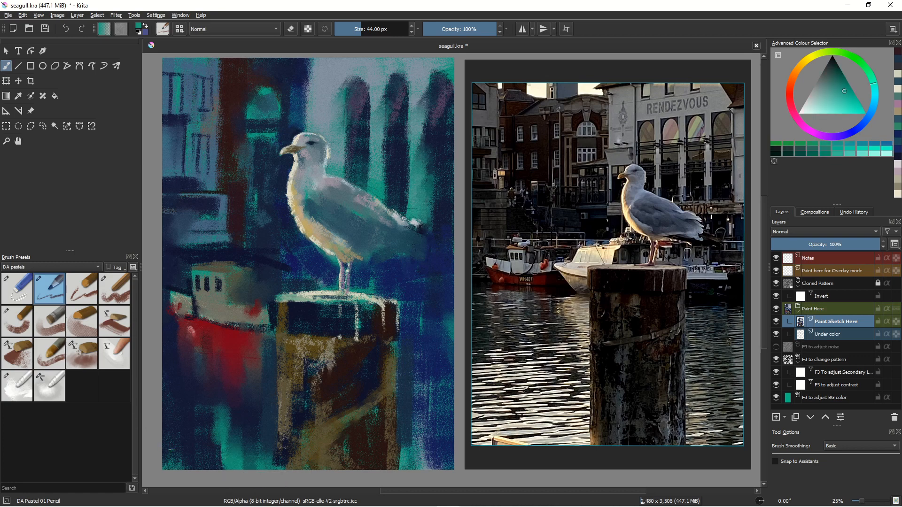
right_click(170, 455)
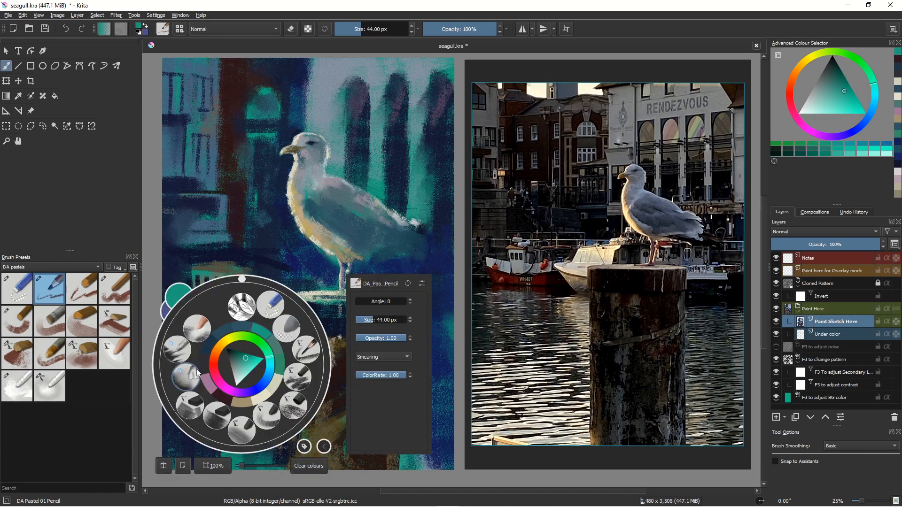
click(255, 257)
mouse_move(174, 451)
mouse_down()
mouse_move(167, 461)
mouse_move(194, 449)
mouse_move(208, 462)
mouse_up()
click(213, 461)
mouse_move(214, 443)
mouse_down()
mouse_move(214, 457)
mouse_move(229, 453)
mouse_up()
drag(214, 450, 221, 445)
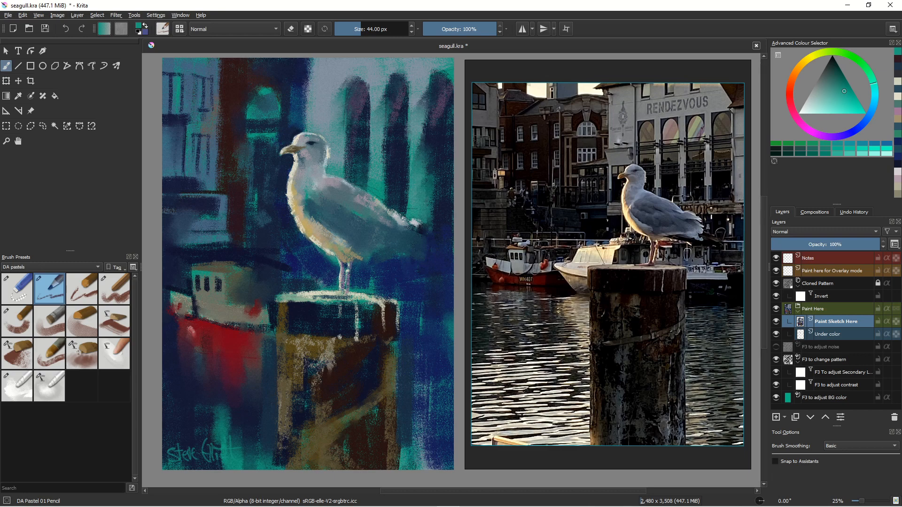
- Brighten the rim of the post's top with sampled pale green and cream at about 38 px, and touch up the pale building's upper edge
ctrl+click(357, 296)
drag(358, 295, 359, 294)
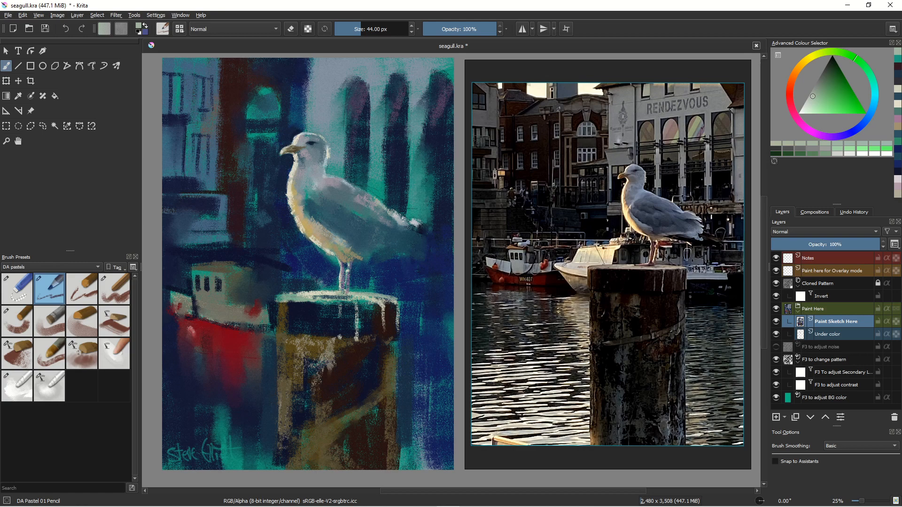
ctrl+click(331, 320)
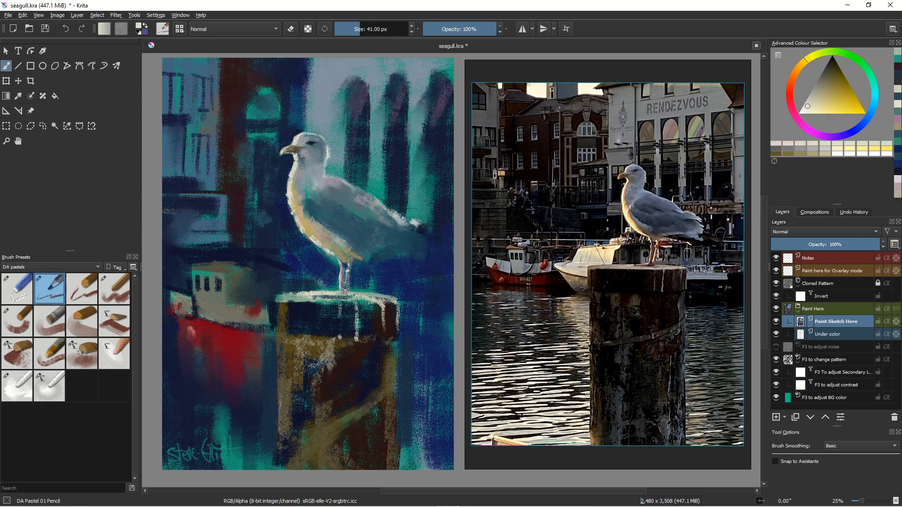
key(bracketleft)
key(bracketleft)
key(bracketleft)
key(bracketleft)
key(bracketleft)
key(bracketleft)
key(bracketleft)
key(bracketleft)
key(bracketleft)
key(bracketleft)
key(bracketleft)
key(bracketleft)
key(bracketleft)
key(bracketleft)
key(bracketleft)
key(bracketleft)
key(bracketleft)
key(bracketleft)
key(bracketright)
key(bracketright)
key(bracketright)
key(bracketright)
key(bracketright)
key(bracketright)
key(bracketright)
key(bracketright)
key(bracketright)
key(bracketright)
key(bracketright)
key(bracketright)
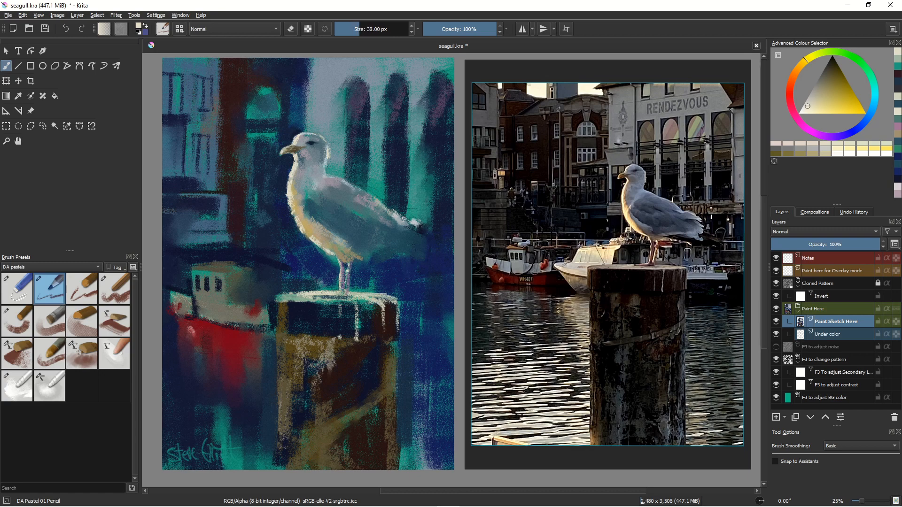
drag(283, 294, 302, 292)
drag(382, 296, 396, 296)
drag(309, 64, 308, 94)
- Enlarge the DA Pastel 01 Pencil brush to 365 px, keeping the sampled cream colour
right_click(371, 304)
right_click(385, 303)
key(bracketright)
key(bracketright)
key(bracketright)
key(bracketright)
key(bracketright)
key(bracketright)
key(bracketright)
key(bracketright)
key(bracketright)
key(bracketright)
key(bracketright)
key(bracketright)
key(bracketright)
key(bracketright)
key(bracketright)
key(bracketright)
key(bracketright)
key(bracketright)
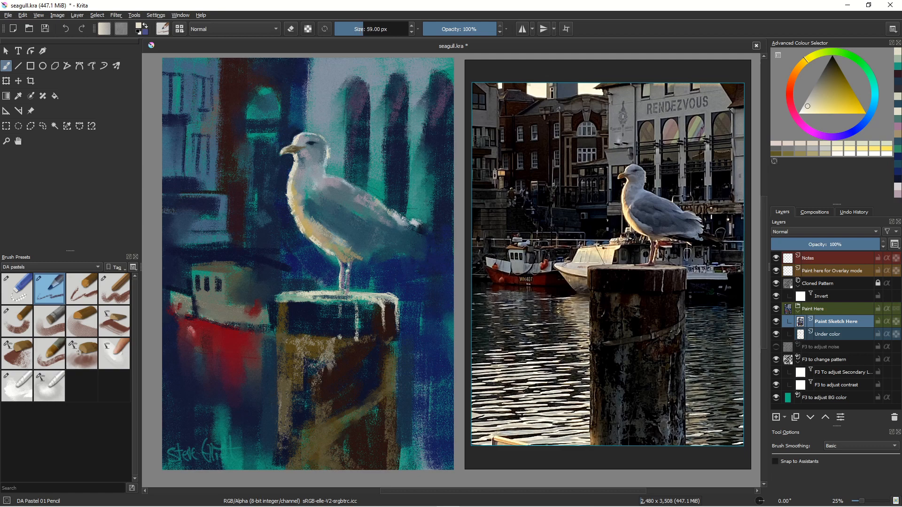
key(bracketright)
key(bracketright)
key(bracketright)
key(bracketright)
key(bracketright)
key(bracketright)
key(bracketright)
key(bracketright)
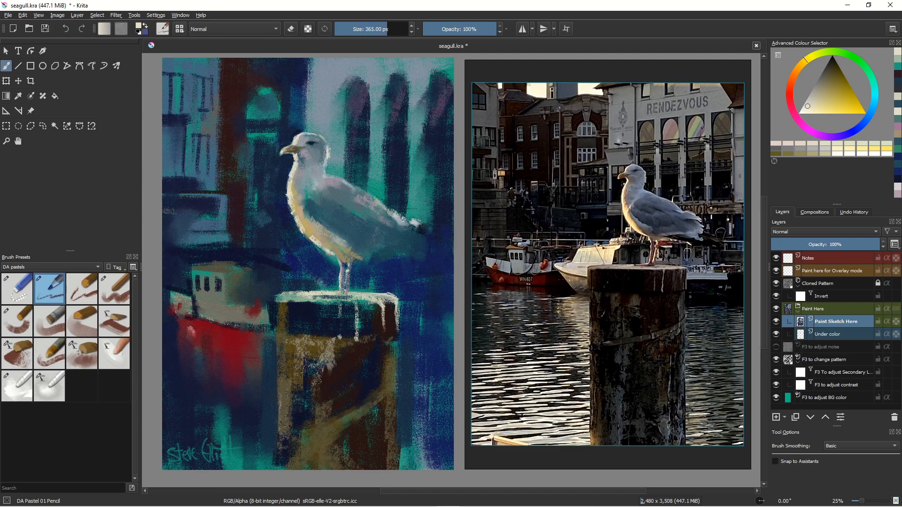